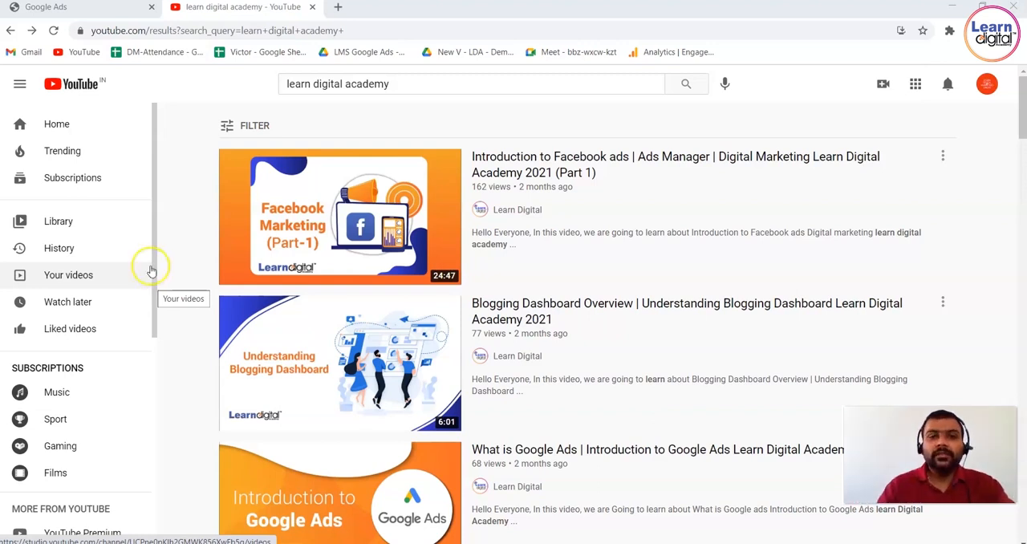
Open the video "Introduction to Facebook ads" from the search results and pause the Taboola ad playing before it.
mouse_move(315, 171)
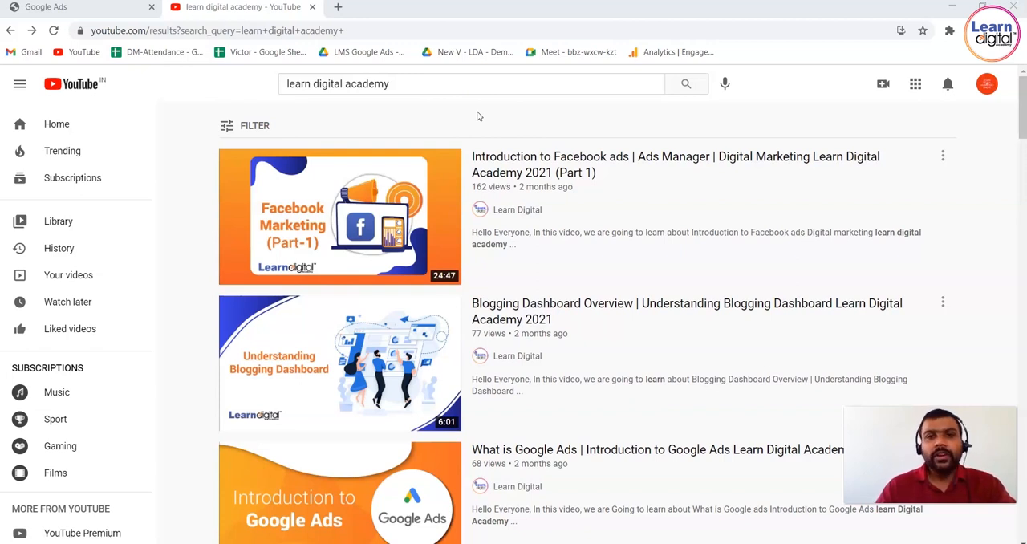
left_click(374, 192)
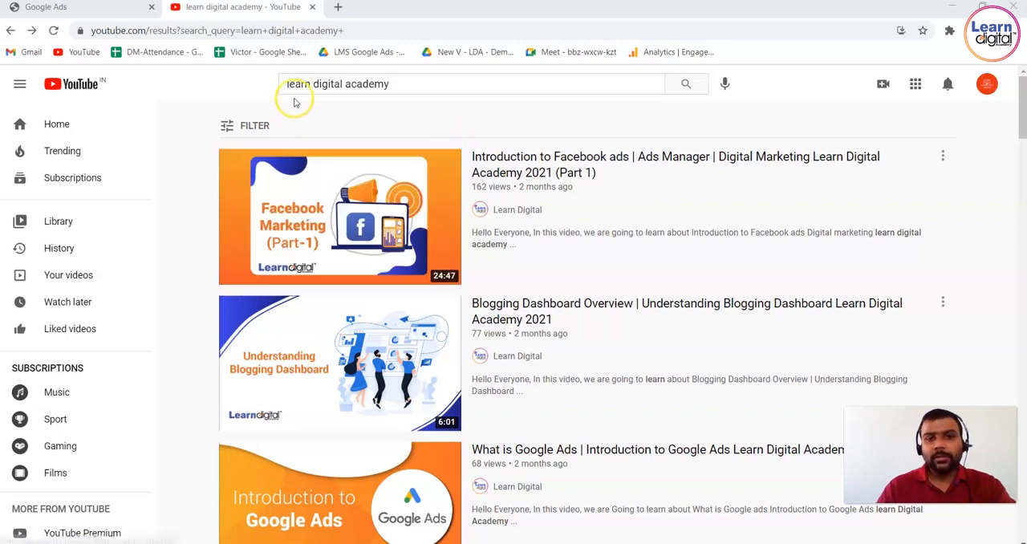
left_click(345, 170)
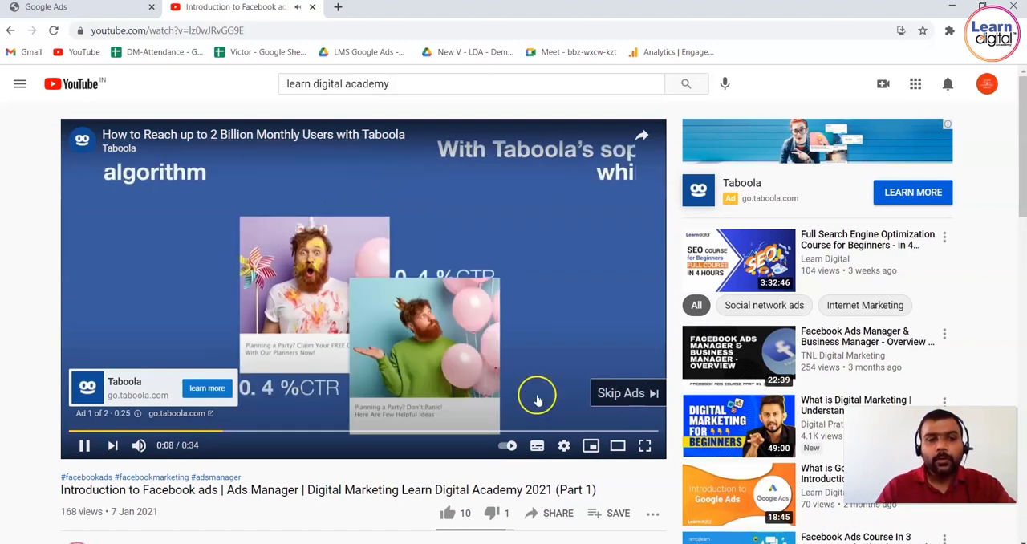
left_click(83, 447)
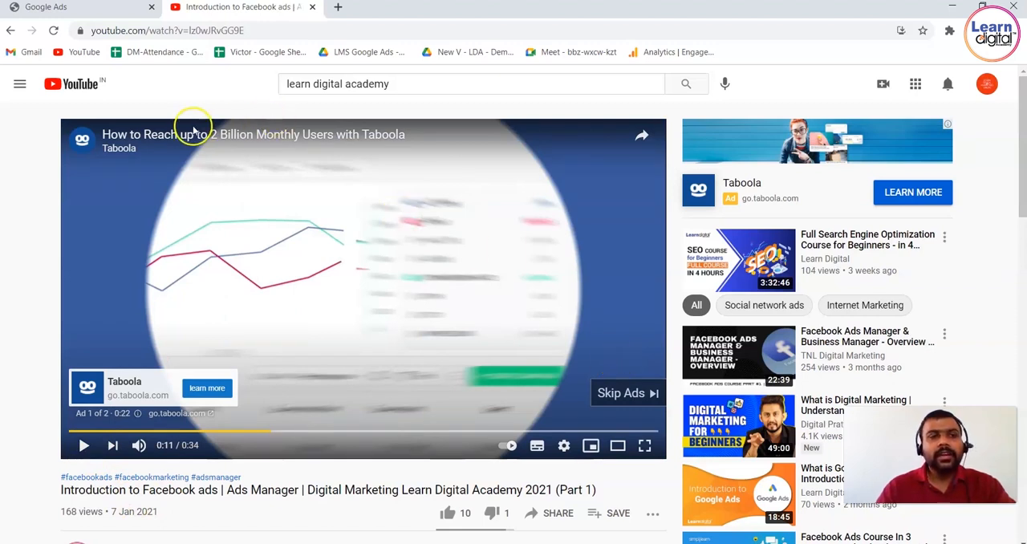
Switch to Google Ads, open the first listed ad account and start a new campaign.
left_click(105, 15)
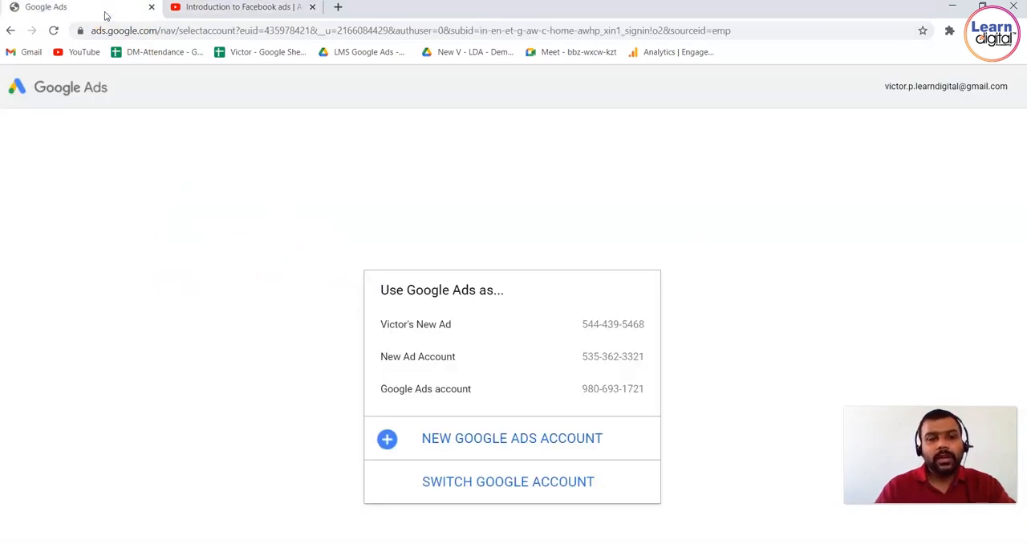
left_click(485, 319)
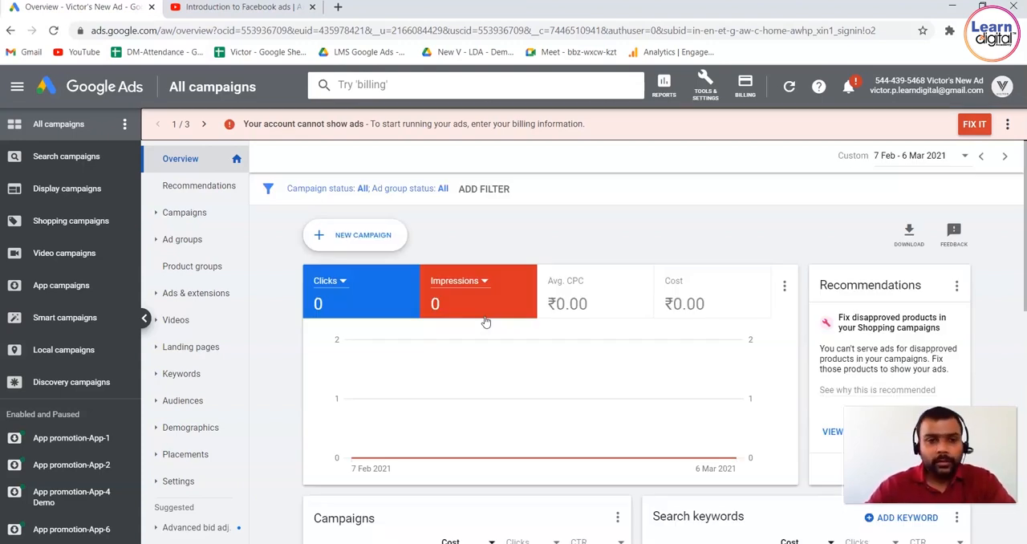
left_click(373, 245)
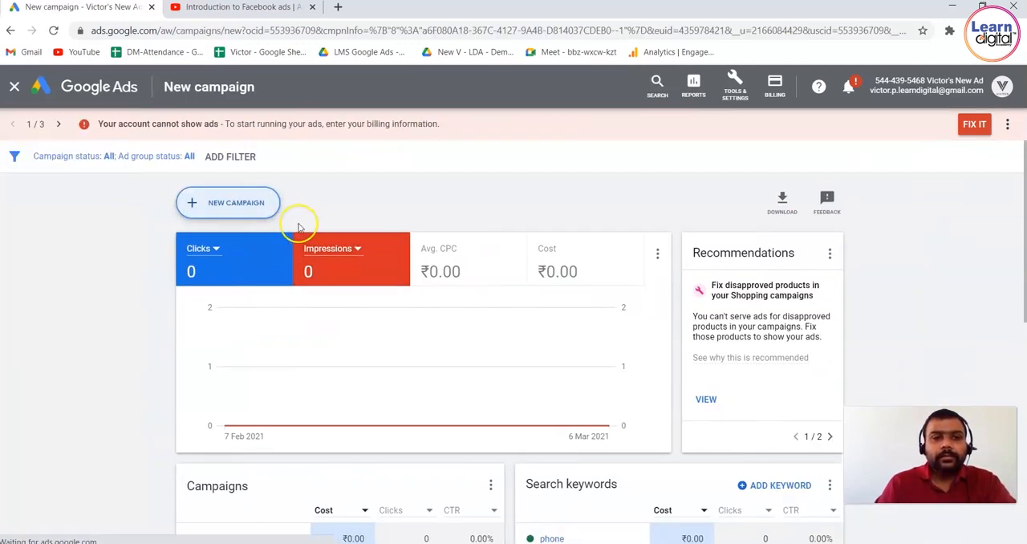
left_click(259, 214)
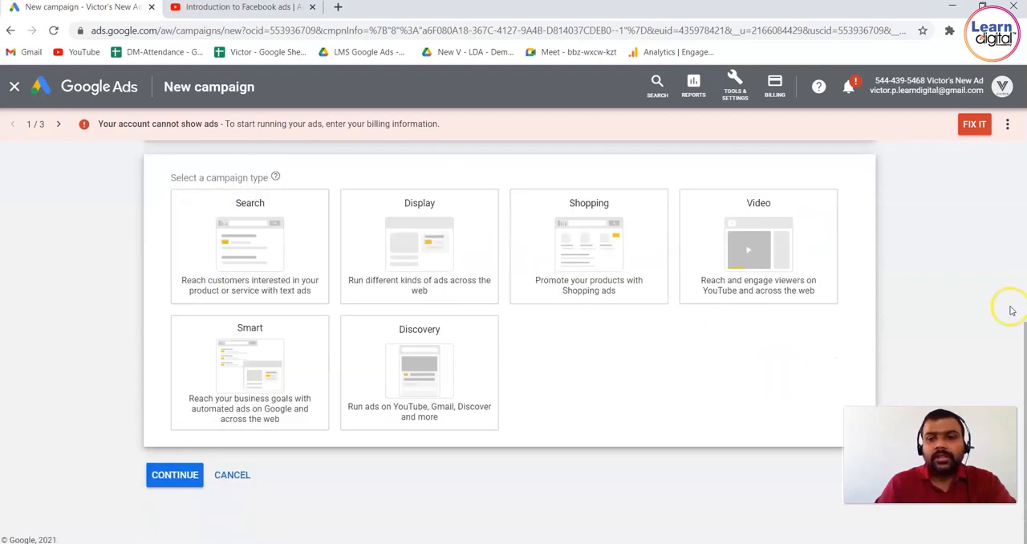
Choose to create the campaign without a goal's guidance and set the campaign type to Video.
scroll(988, 313, "up", 2)
scroll(988, 313, "up", 3)
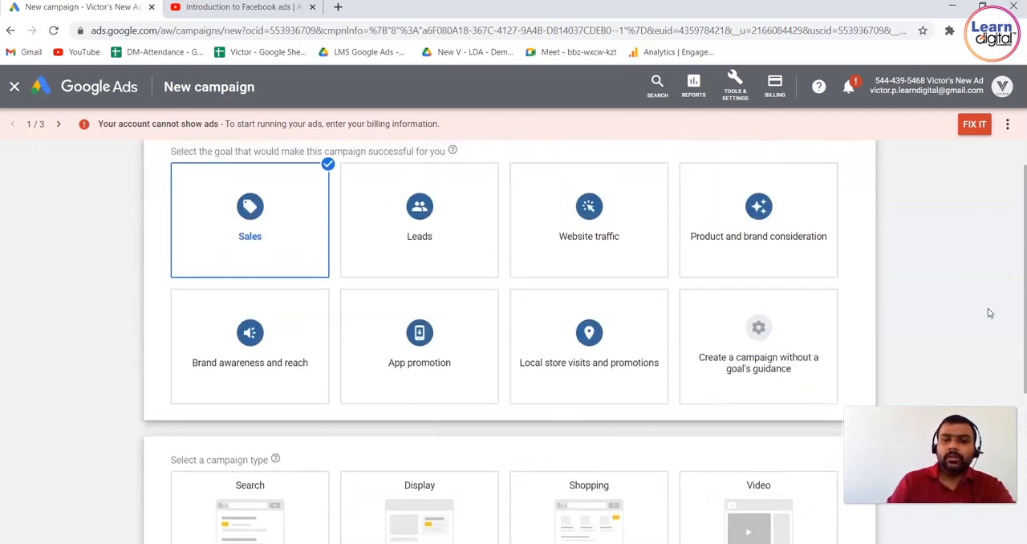
mouse_move(296, 263)
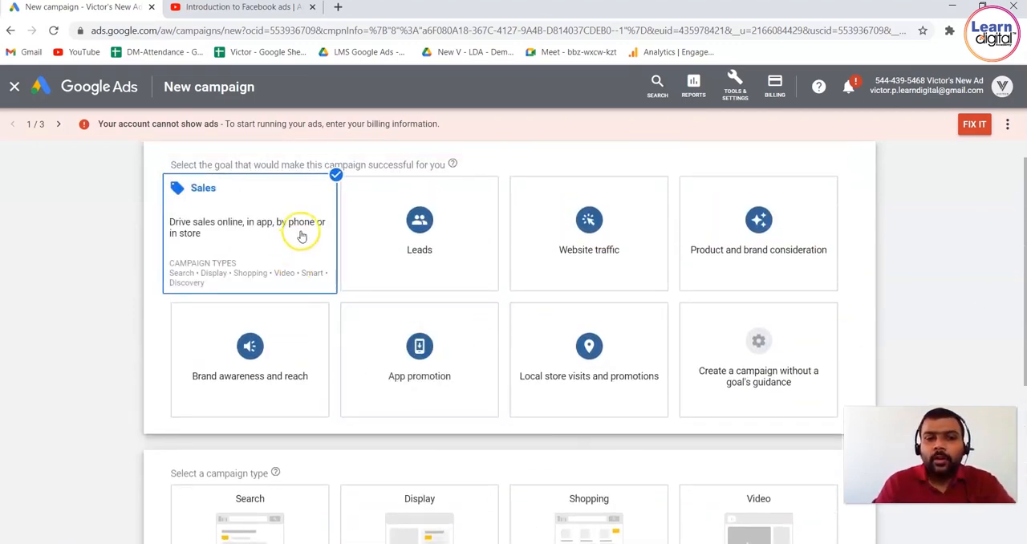
left_click(269, 233)
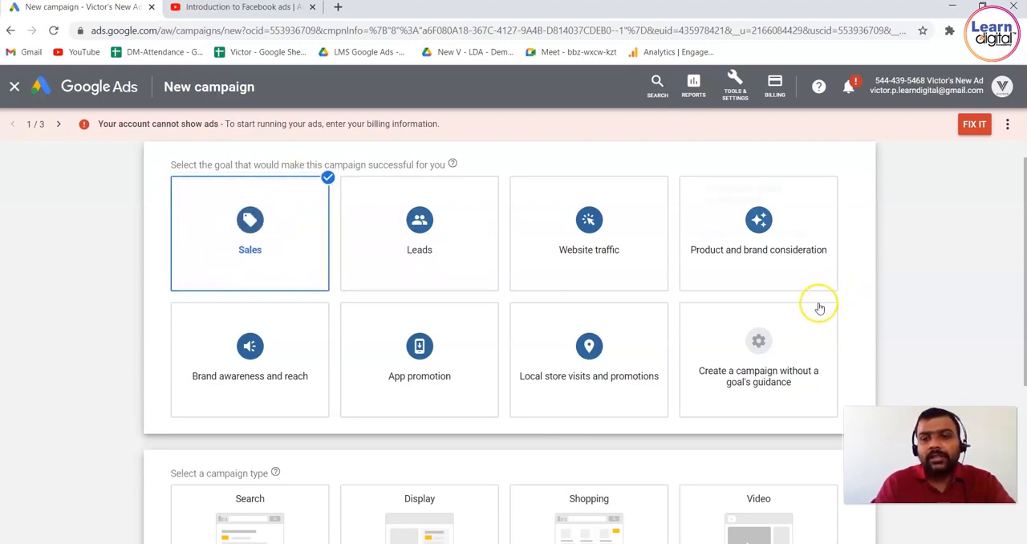
mouse_move(790, 323)
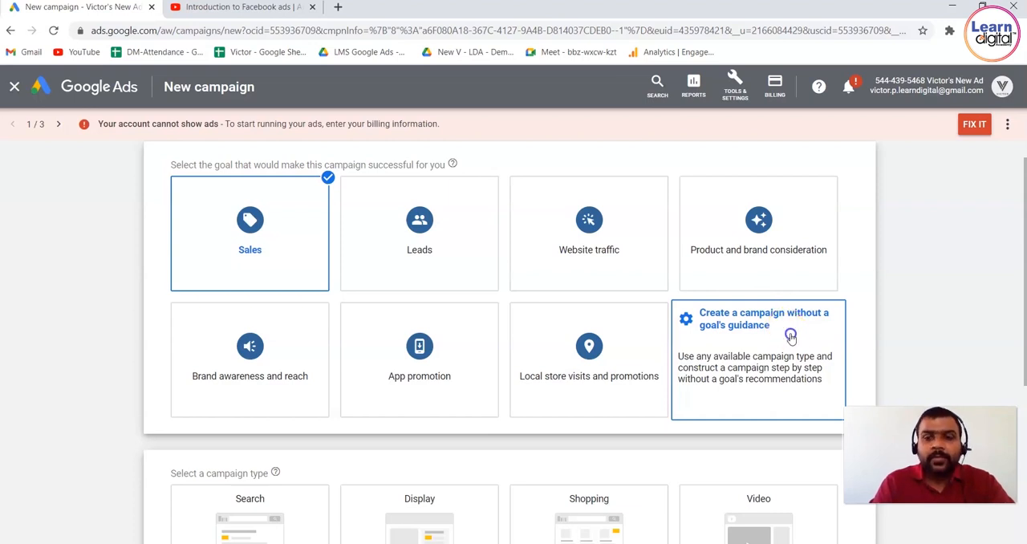
left_click(787, 334)
mouse_move(762, 241)
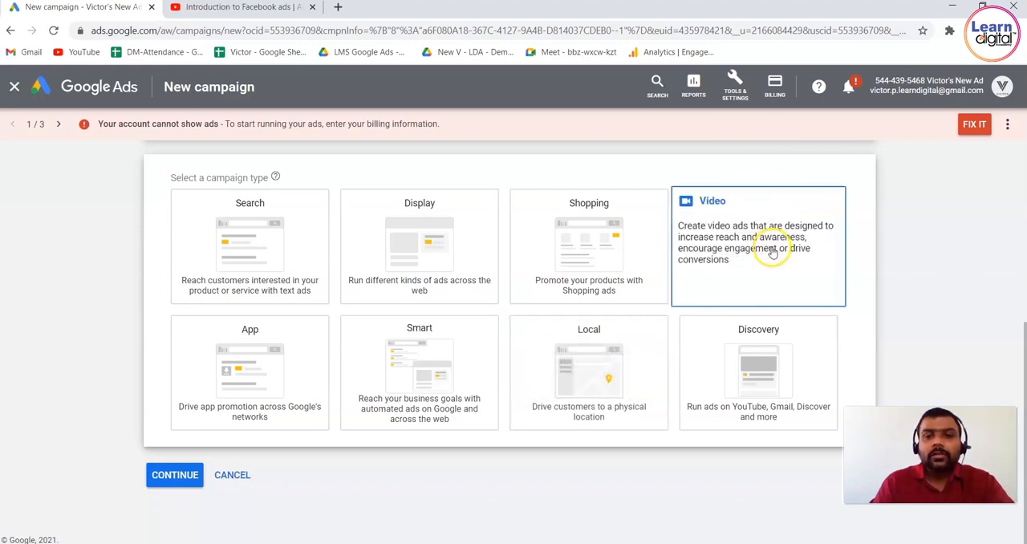
left_click(772, 243)
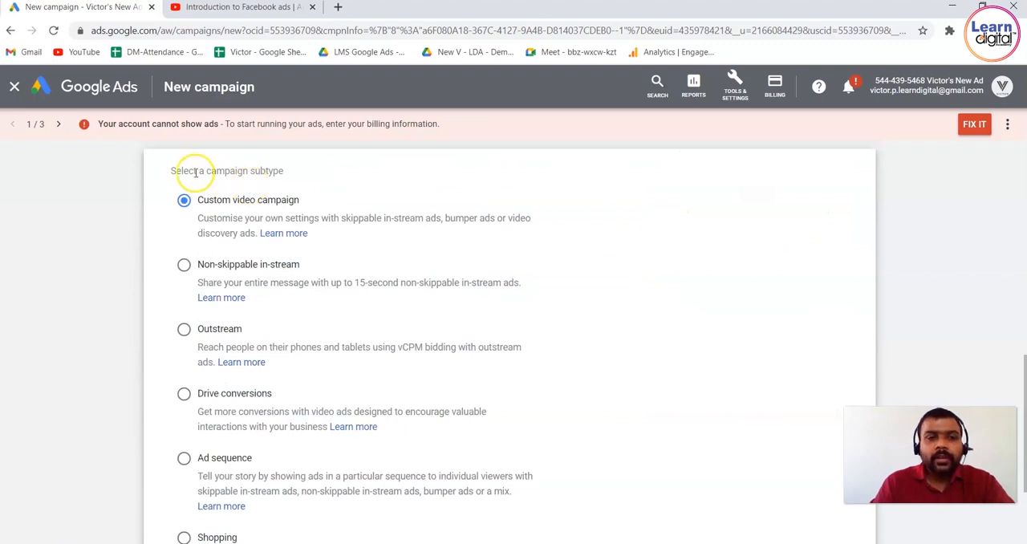
Try the Non-skippable in-stream, Outstream, Drive conversions, Ad sequence and Shopping campaign subtypes one after another.
left_click_drag(174, 170, 291, 171)
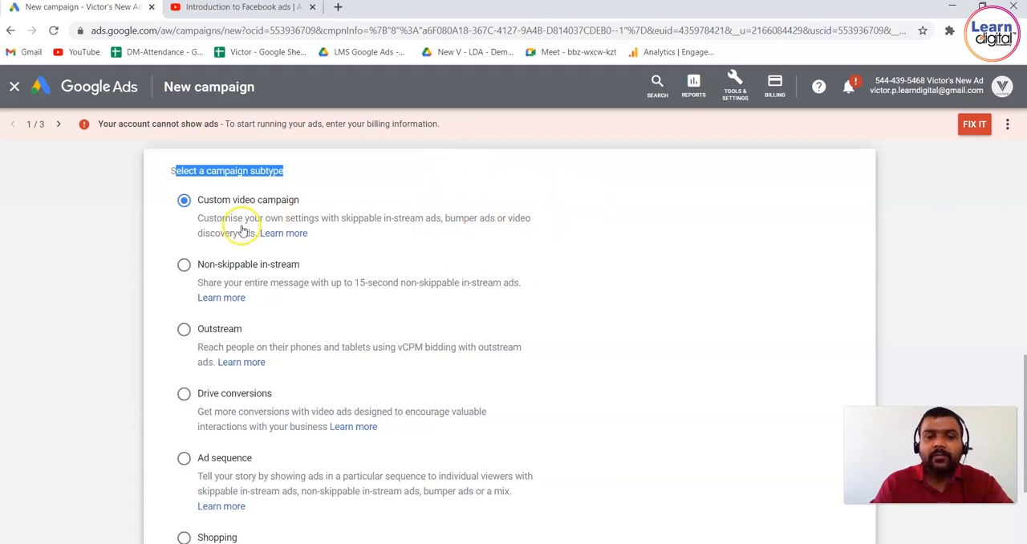
left_click(184, 266)
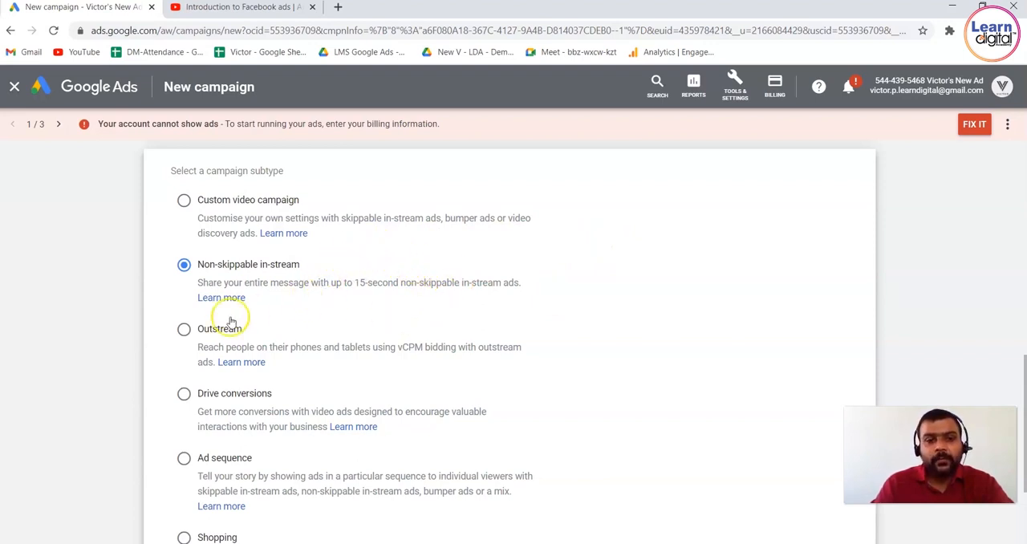
left_click(184, 330)
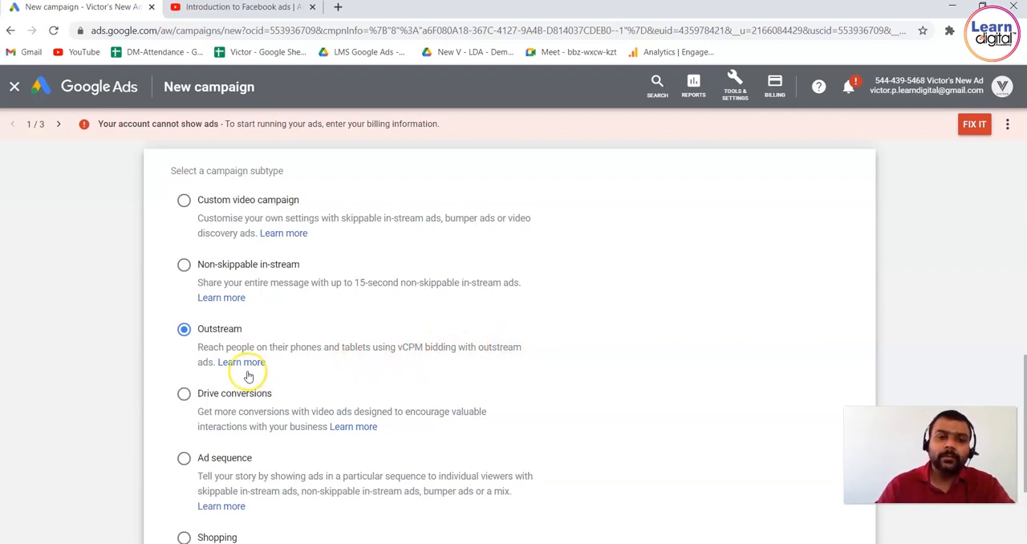
left_click(185, 394)
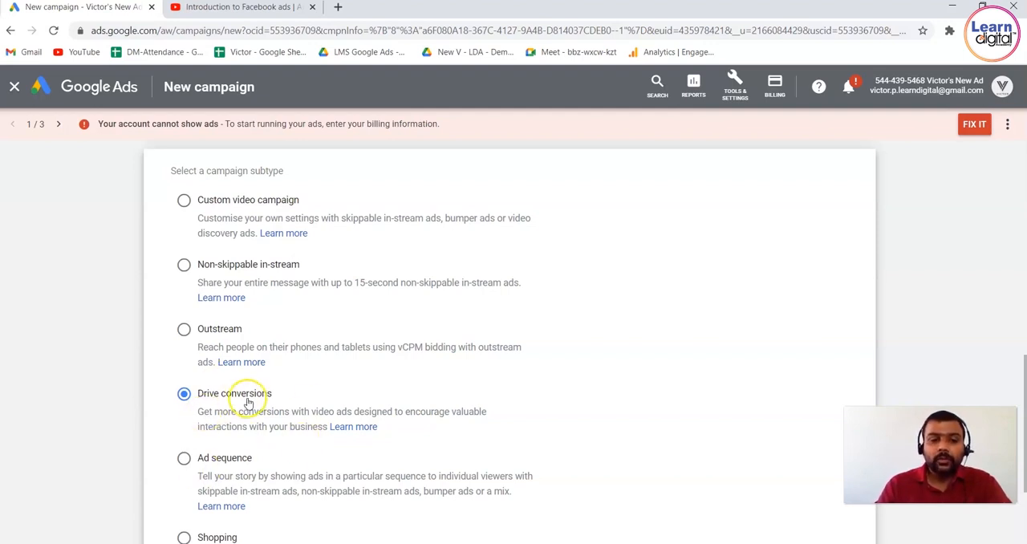
left_click(185, 459)
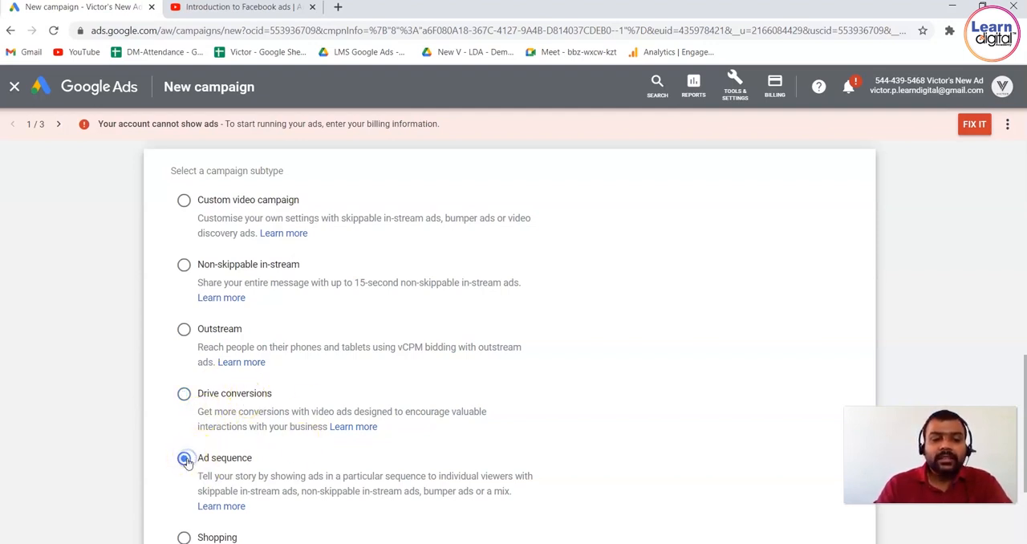
scroll(690, 345, "down", 2)
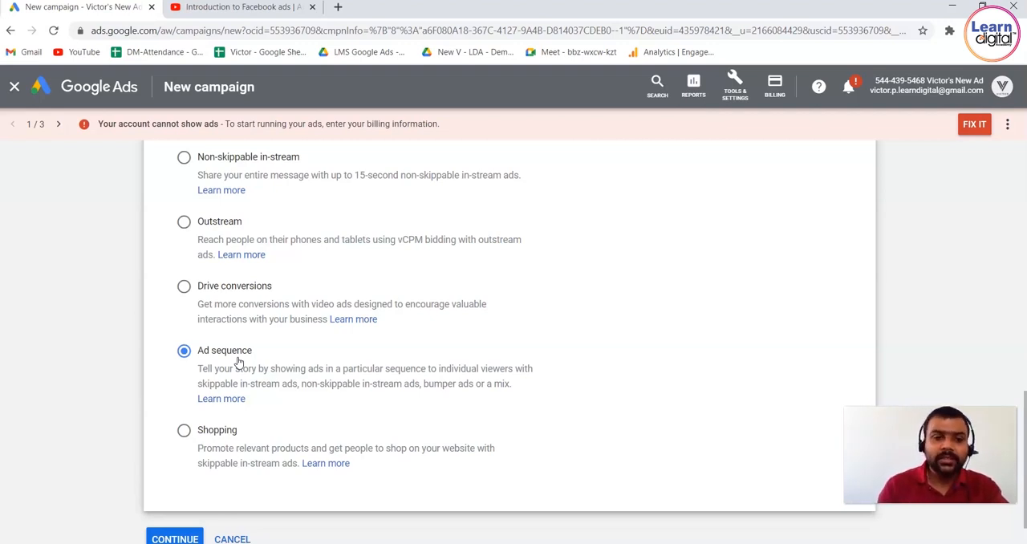
left_click(185, 430)
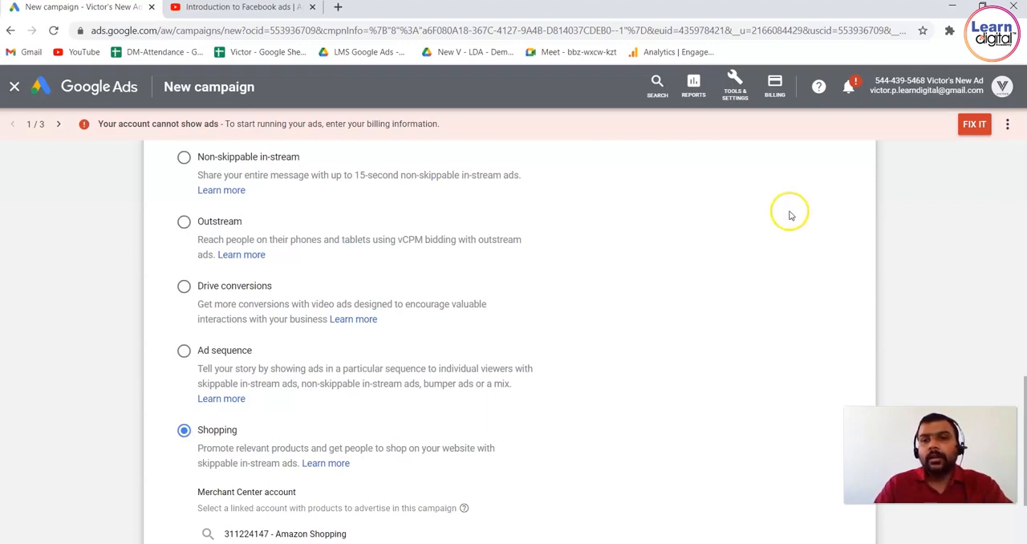
Select the Custom video campaign subtype and continue to the campaign's general settings.
scroll(947, 255, "up", 2)
scroll(948, 254, "up", 2)
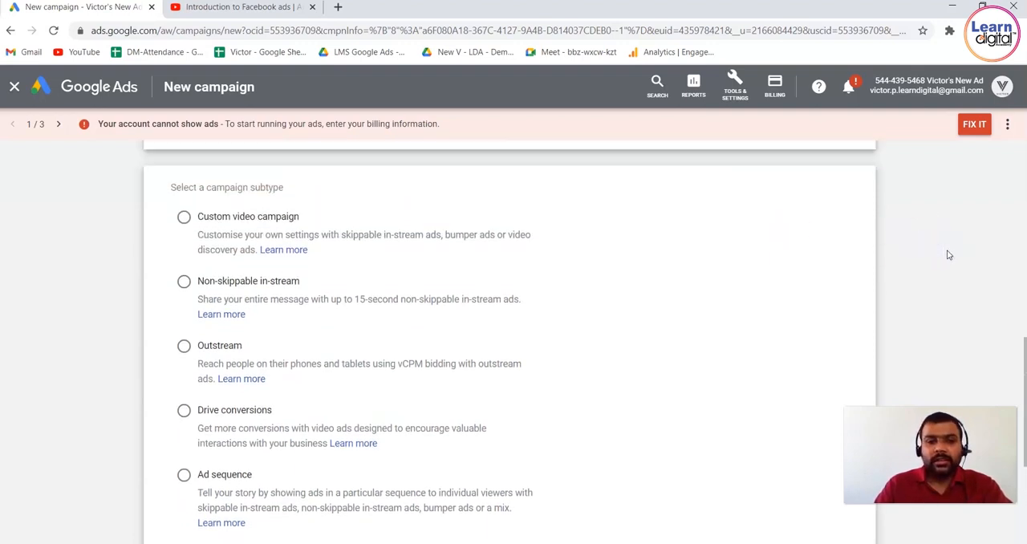
left_click(185, 255)
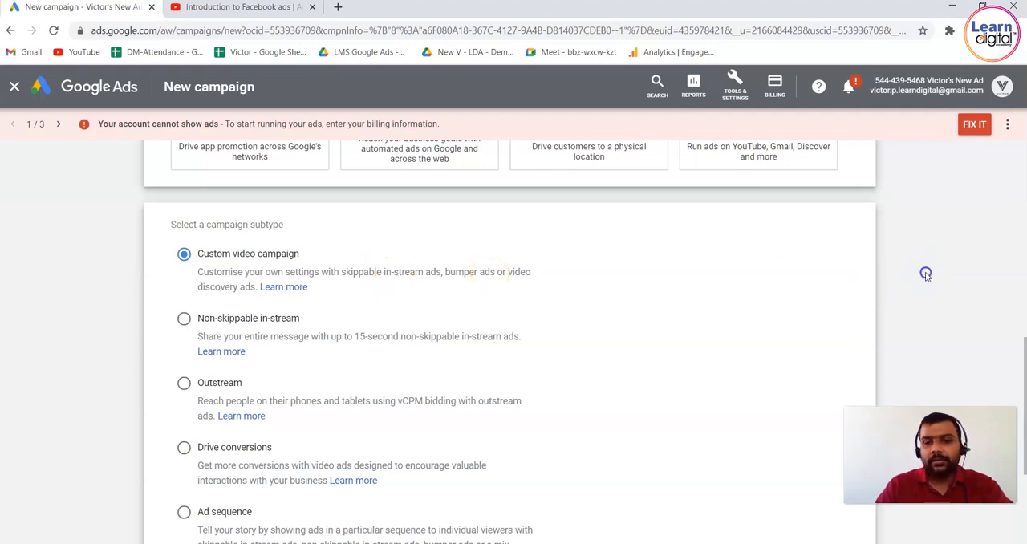
scroll(926, 274, "down", 1)
scroll(926, 274, "down", 3)
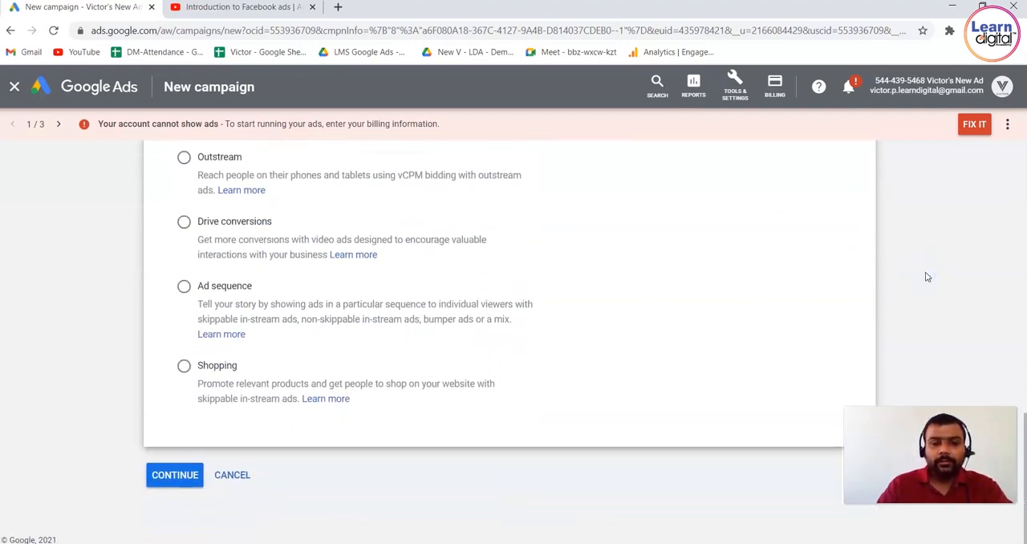
left_click(177, 475)
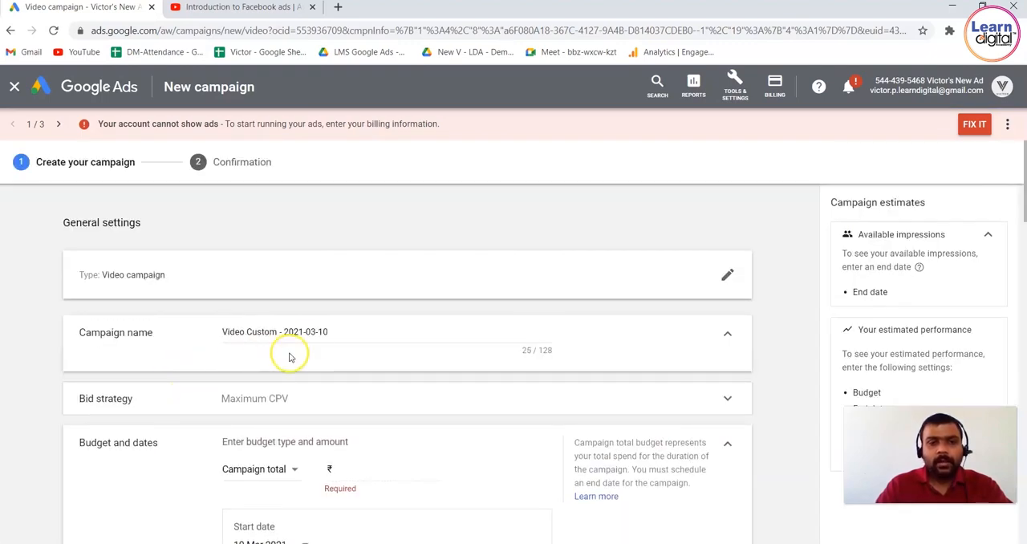
Name the campaign "Demo Camp Video".
left_click(336, 327)
key("ctrl+a")
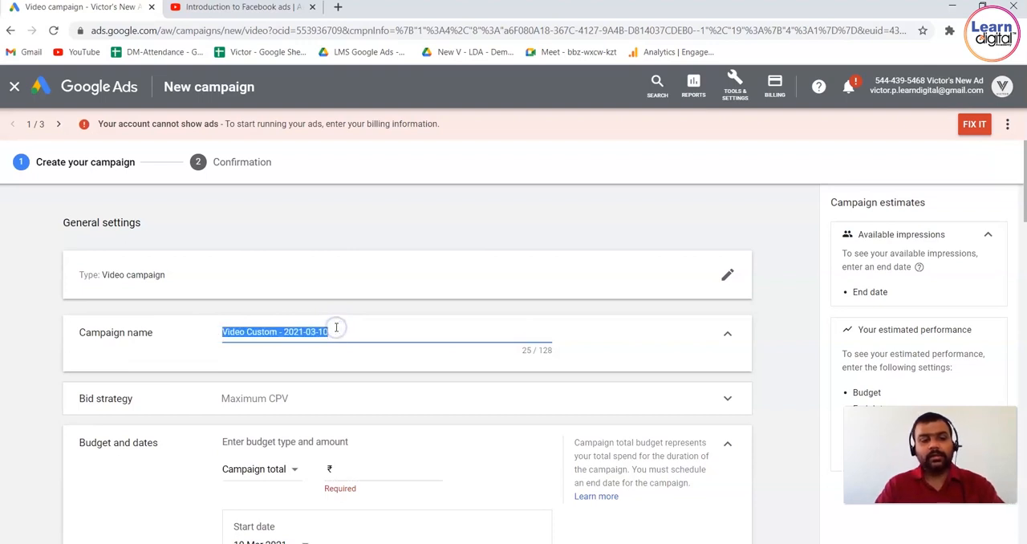
type("Demo")
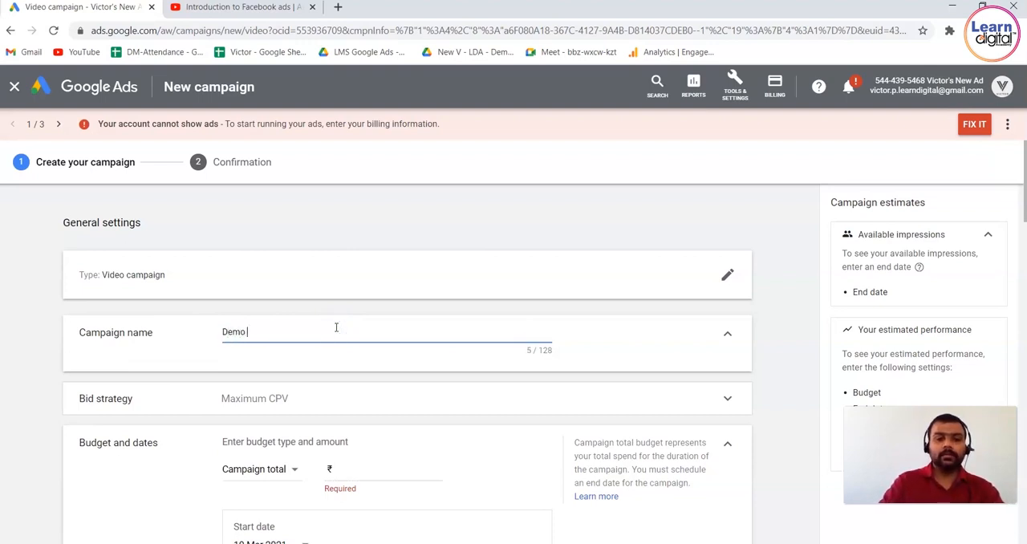
type(" Camp ")
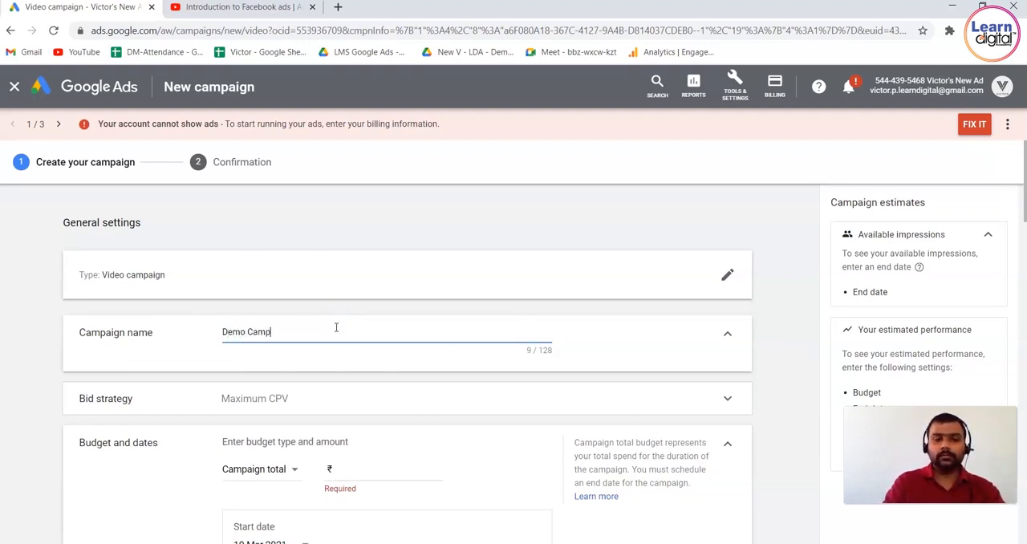
type("Video")
left_click(250, 331)
left_click(760, 319)
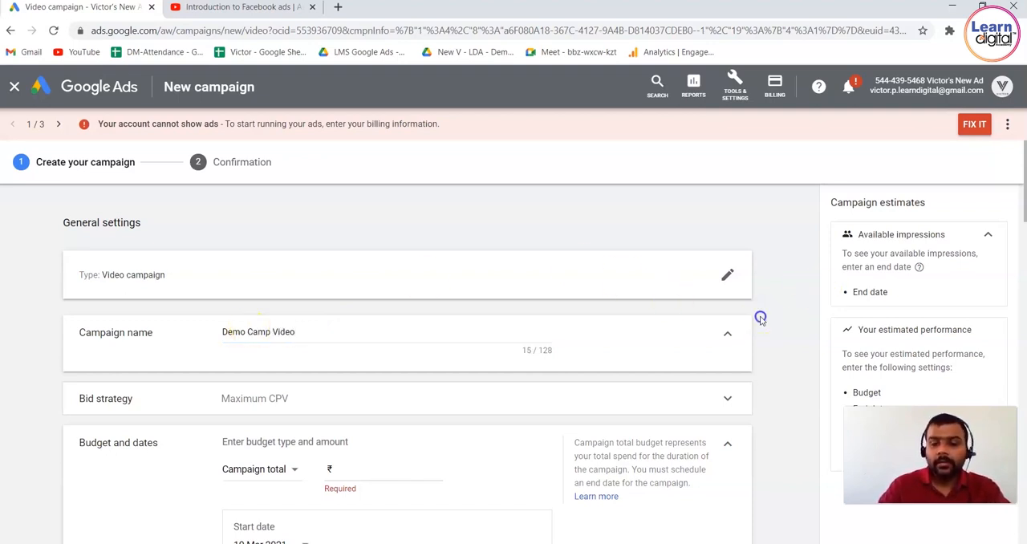
Set the bid strategy to Target CPM and highlight the part of its description about unique reach.
scroll(761, 320, "down", 2)
left_click(504, 295)
left_click(290, 314)
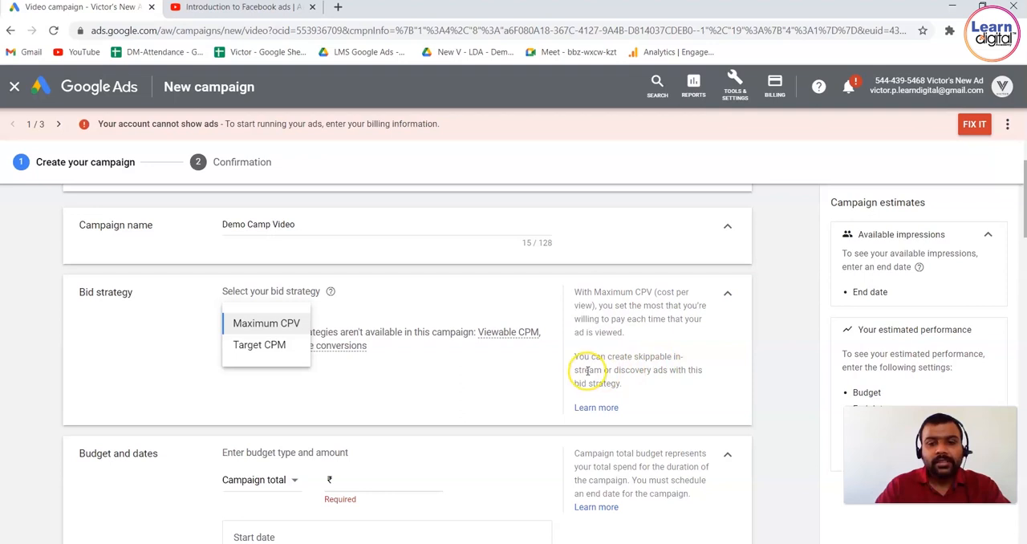
left_click(284, 345)
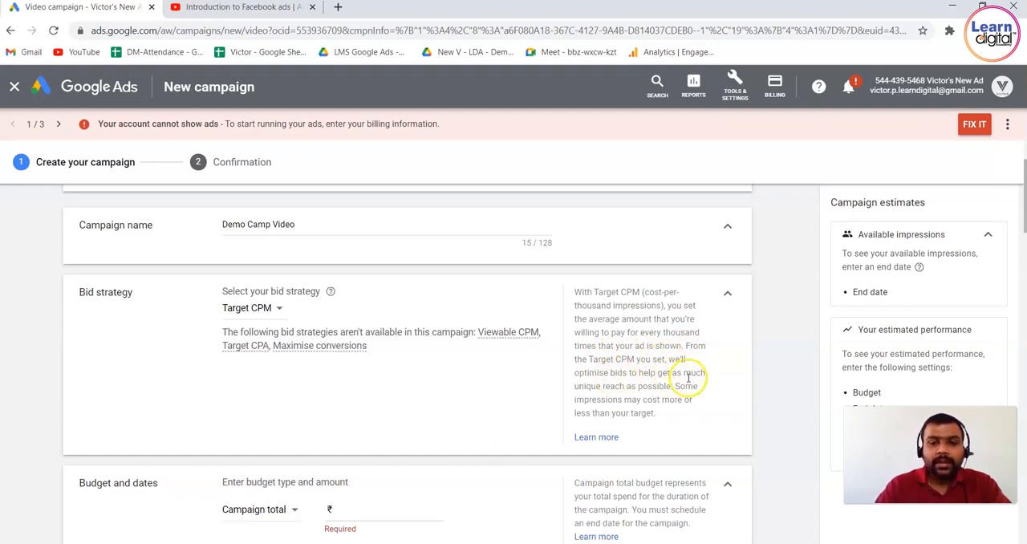
left_click_drag(590, 386, 670, 386)
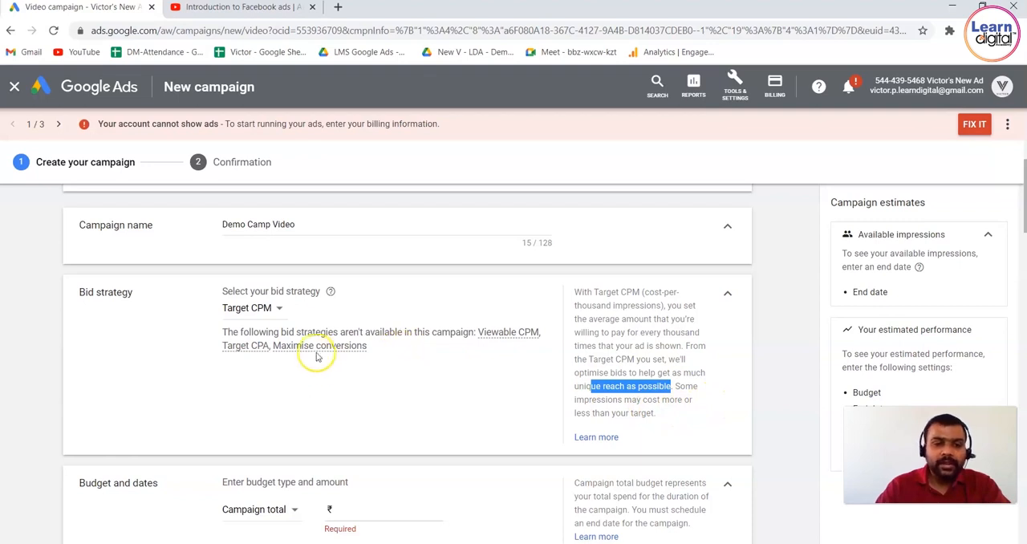
Set the campaign's bid strategy to Maximum CPV.
left_click(277, 313)
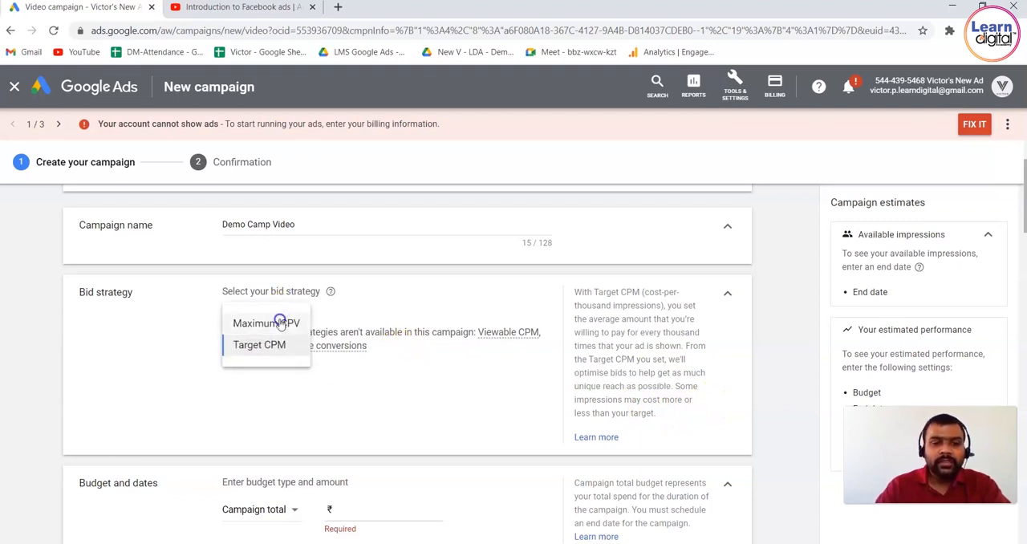
left_click(279, 321)
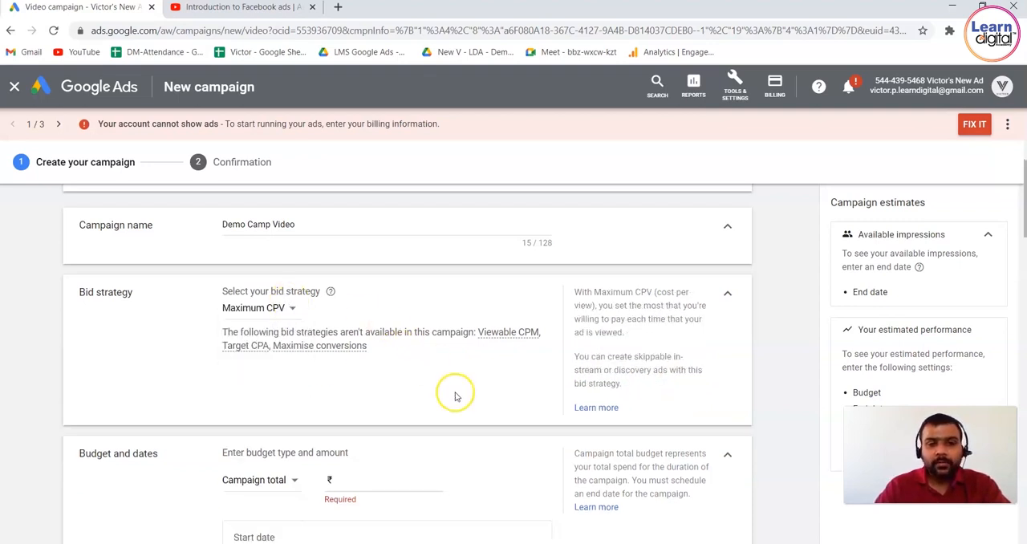
scroll(781, 346, "down", 2)
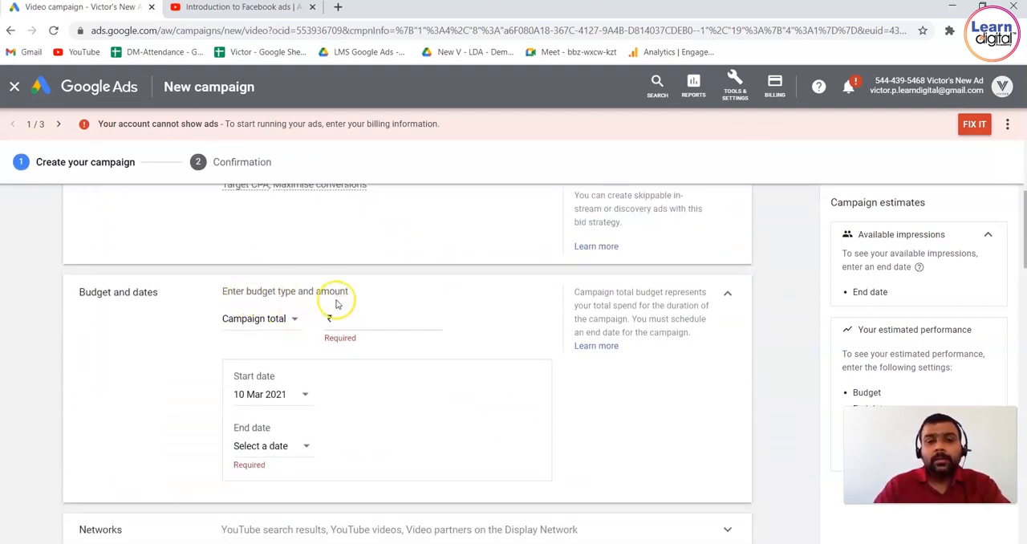
Set the campaign budget type to Daily with an amount of ₹2,000.00.
left_click(285, 318)
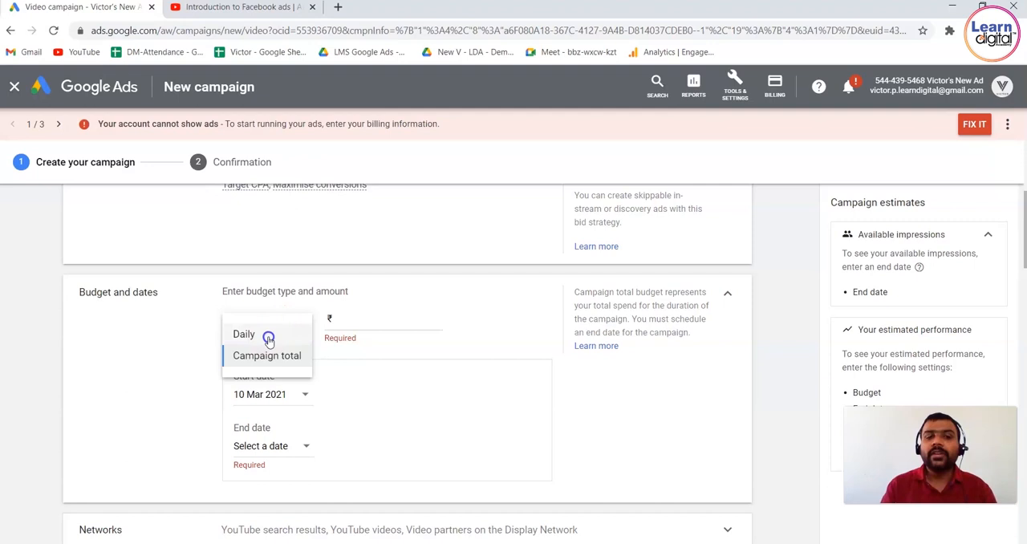
left_click(269, 335)
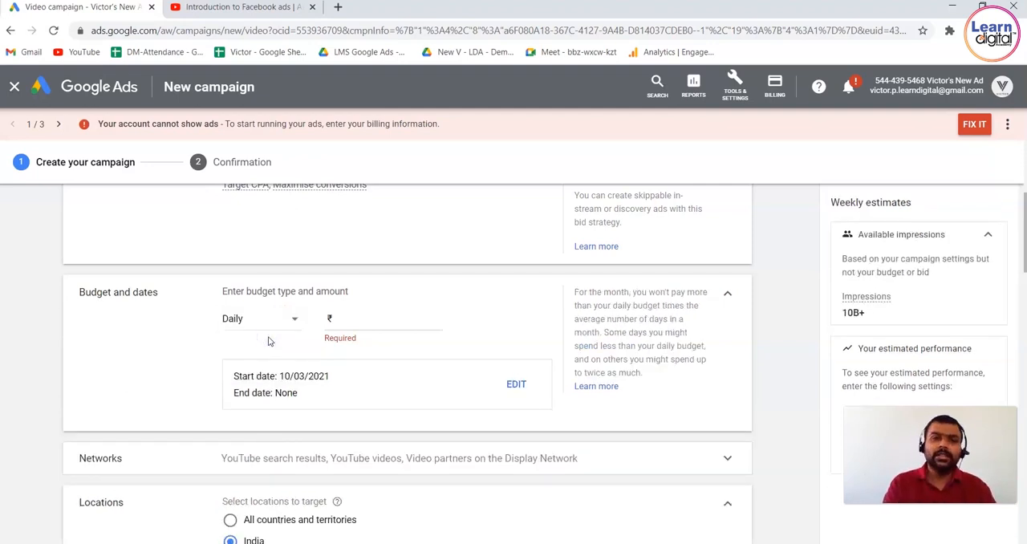
left_click(395, 317)
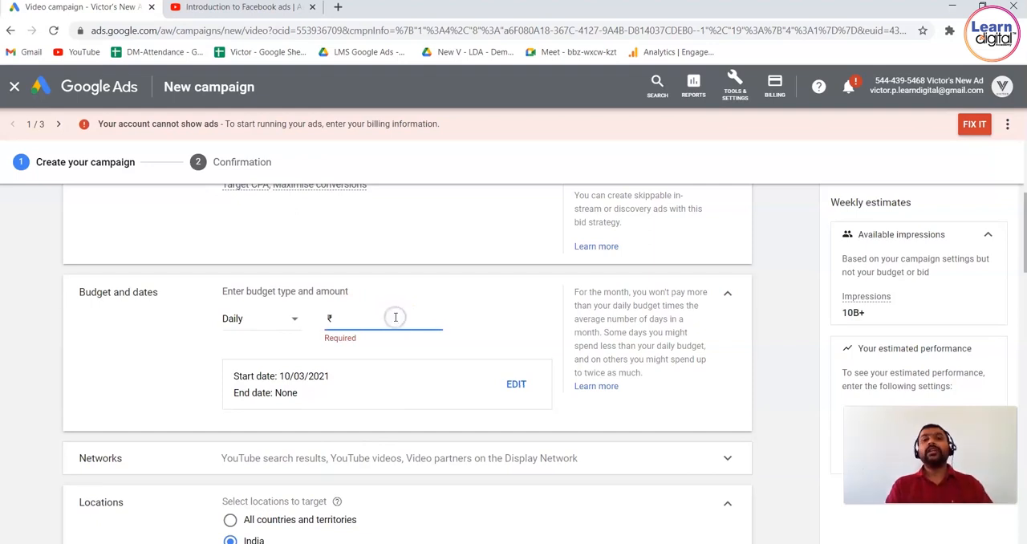
type("1000")
key("BackSpace")
key("BackSpace")
key("BackSpace")
type("000.00")
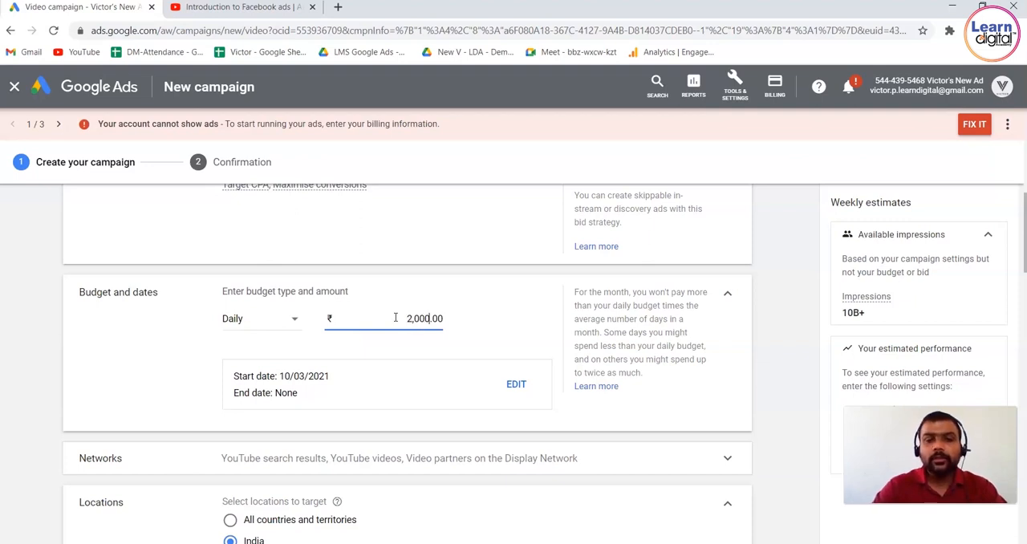
left_click(769, 279)
Highlight the weekly estimates heading and the available impressions figure.
scroll(769, 281, "down", 1)
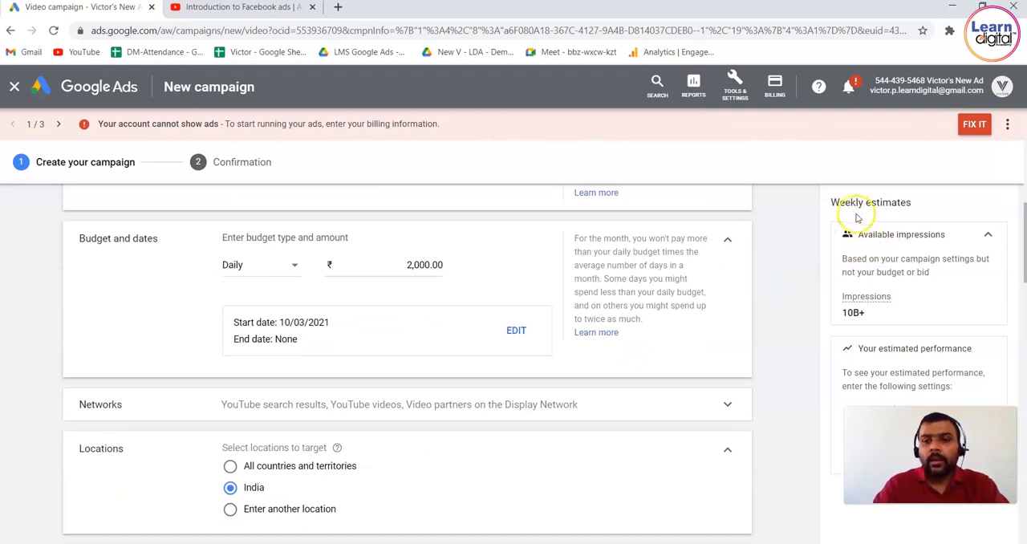
triple_click(877, 201)
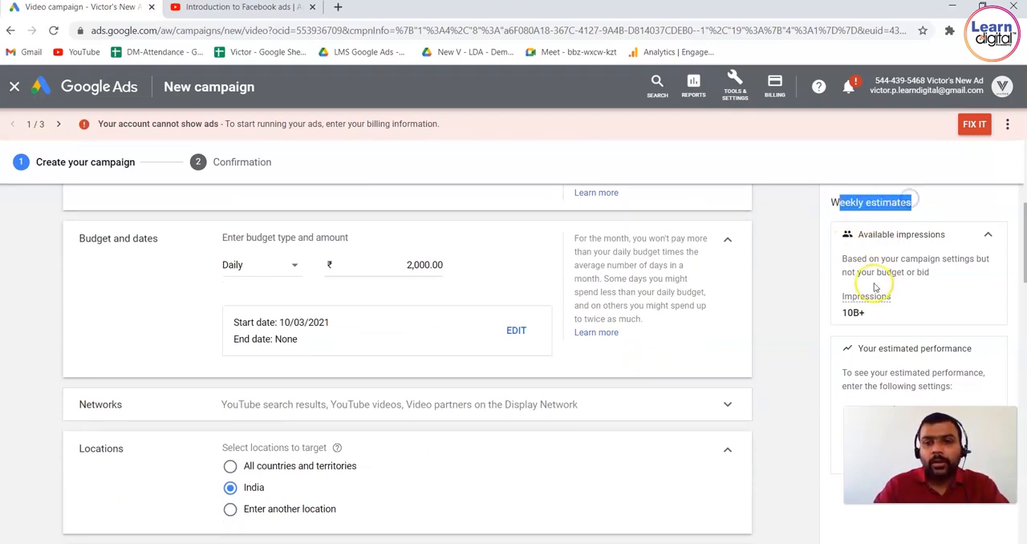
left_click_drag(864, 312, 802, 312)
left_click(802, 312)
scroll(789, 316, "down", 2)
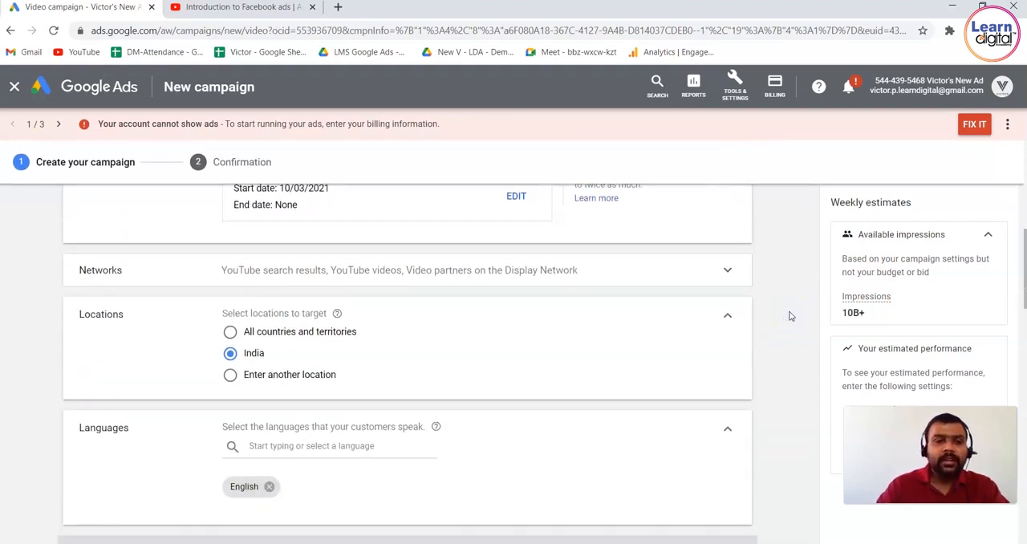
Schedule the campaign to start on 1 Apr 2021 and end on 30 Apr 2021.
scroll(791, 314, "up", 2)
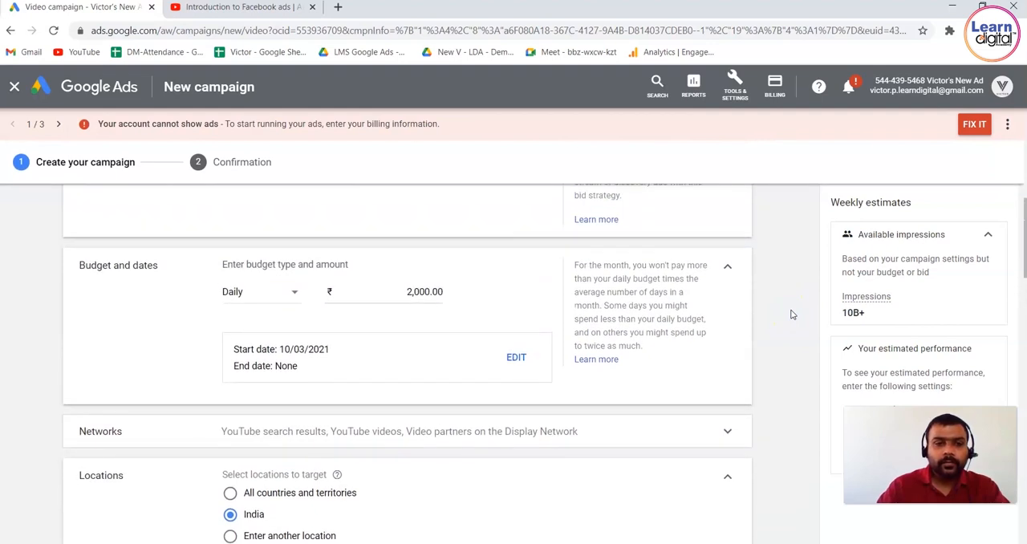
left_click(517, 357)
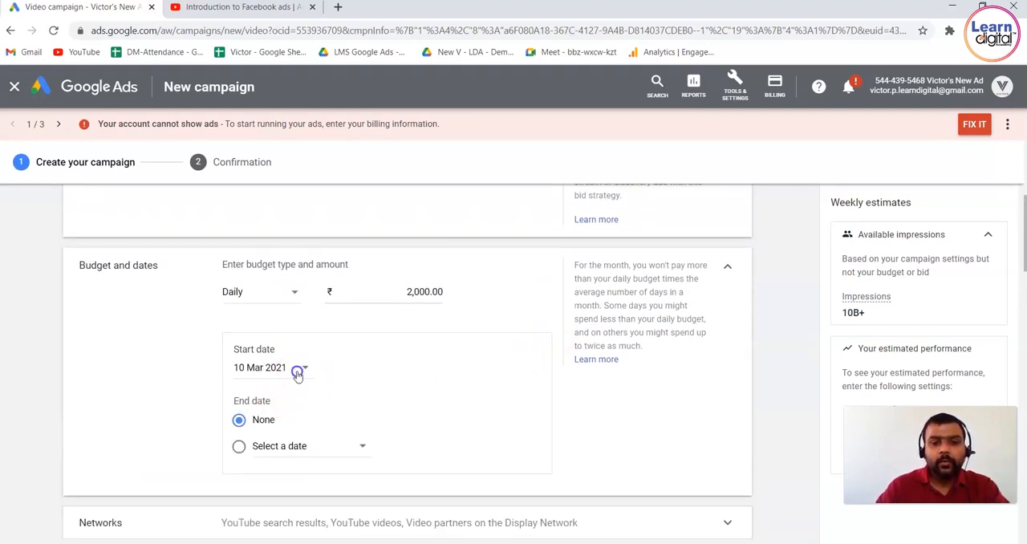
left_click(297, 368)
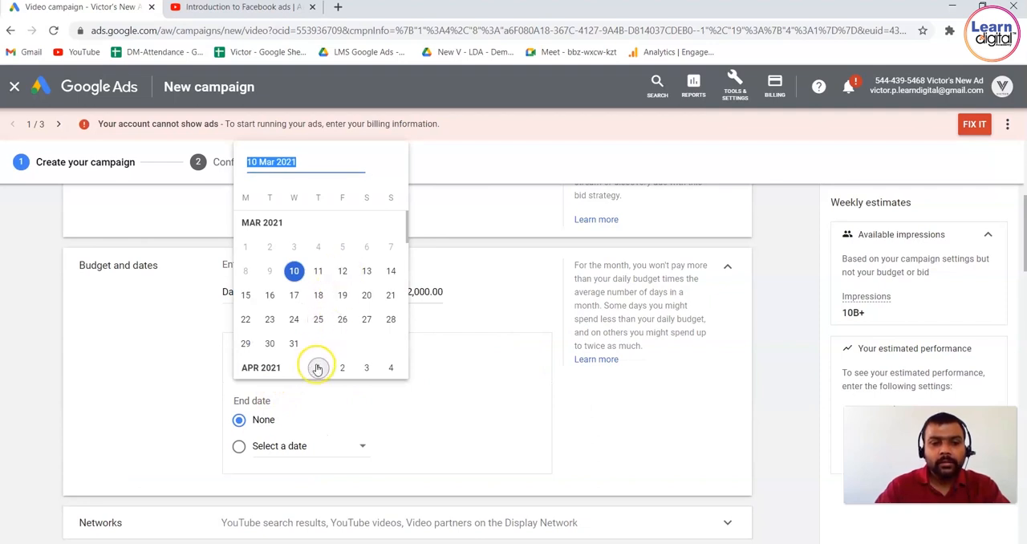
left_click(318, 367)
left_click(337, 446)
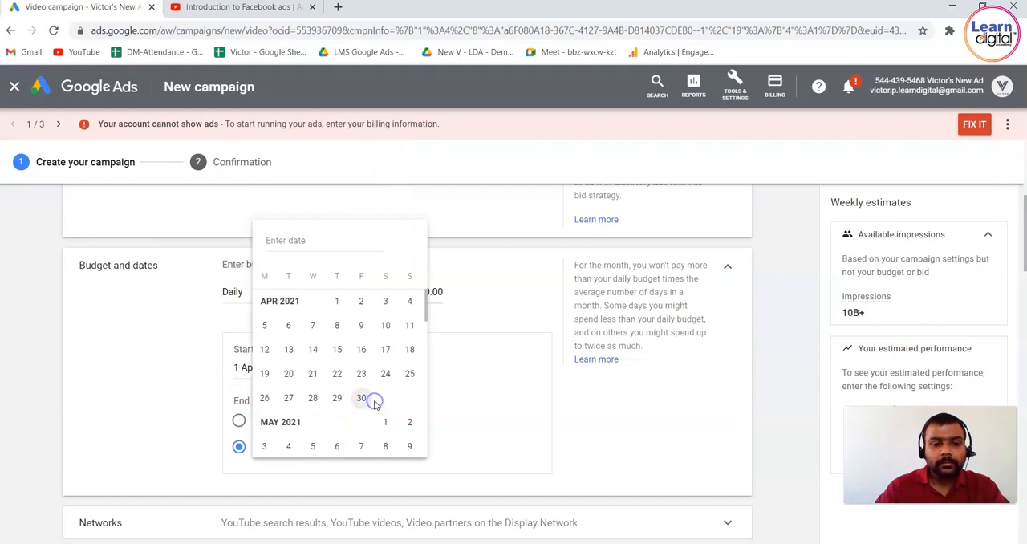
left_click(371, 402)
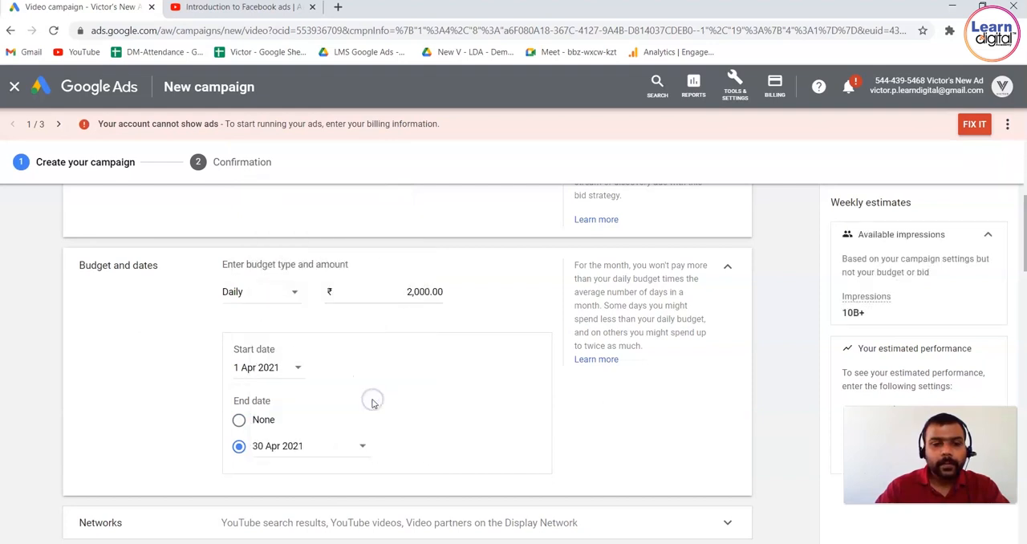
Expand the network settings and exclude video partners on the Display Network, then check the impressions estimate.
scroll(804, 366, "down", 3)
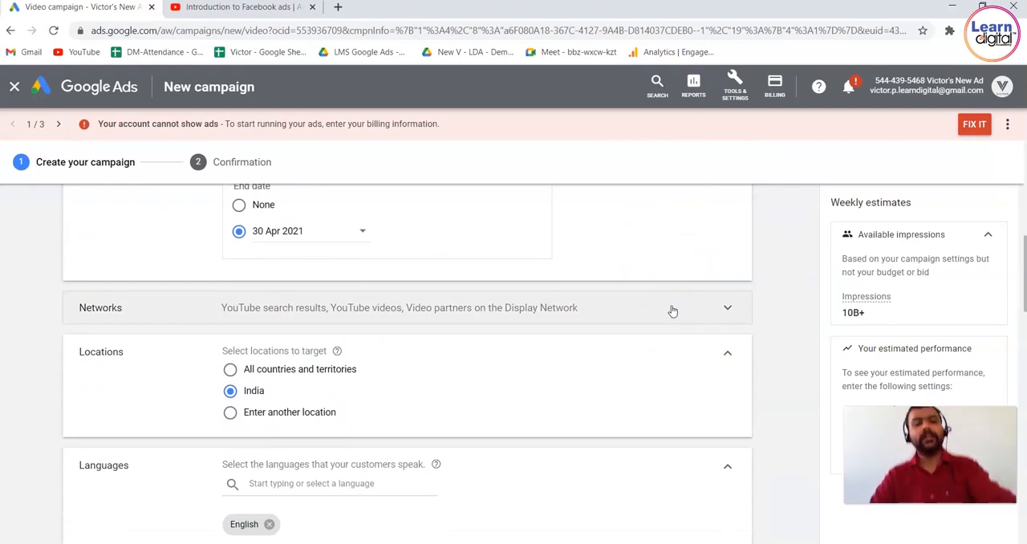
left_click(672, 310)
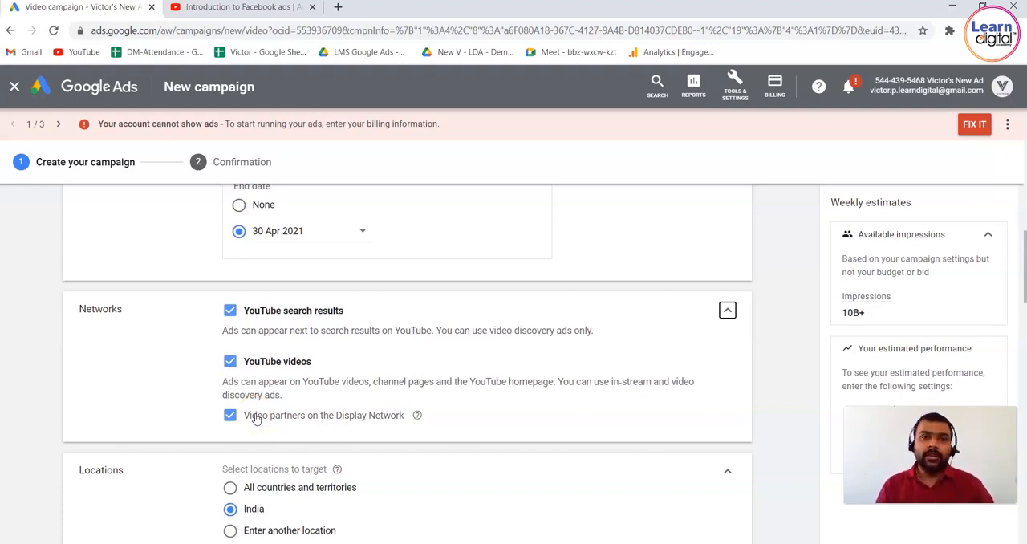
left_click(231, 415)
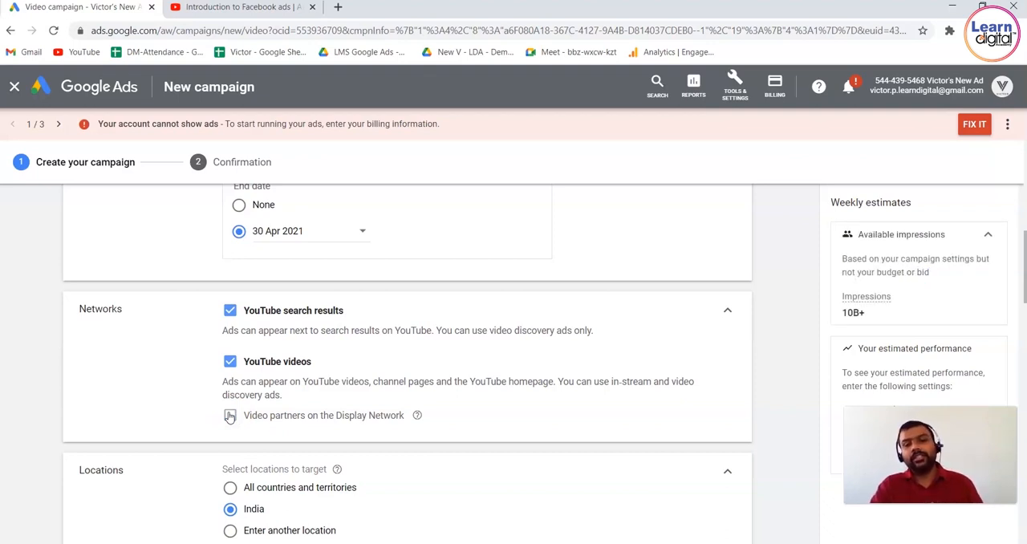
left_click(230, 415)
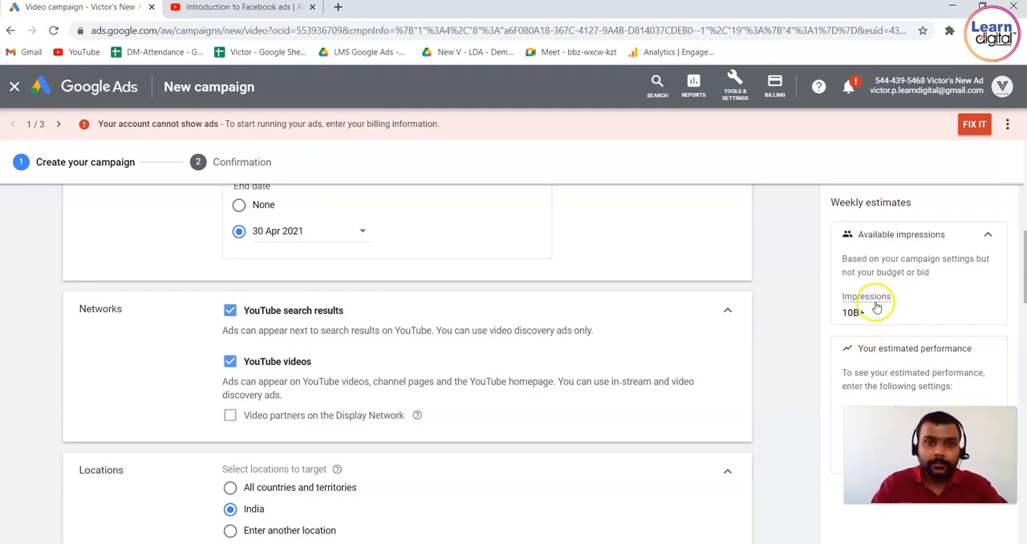
mouse_move(877, 307)
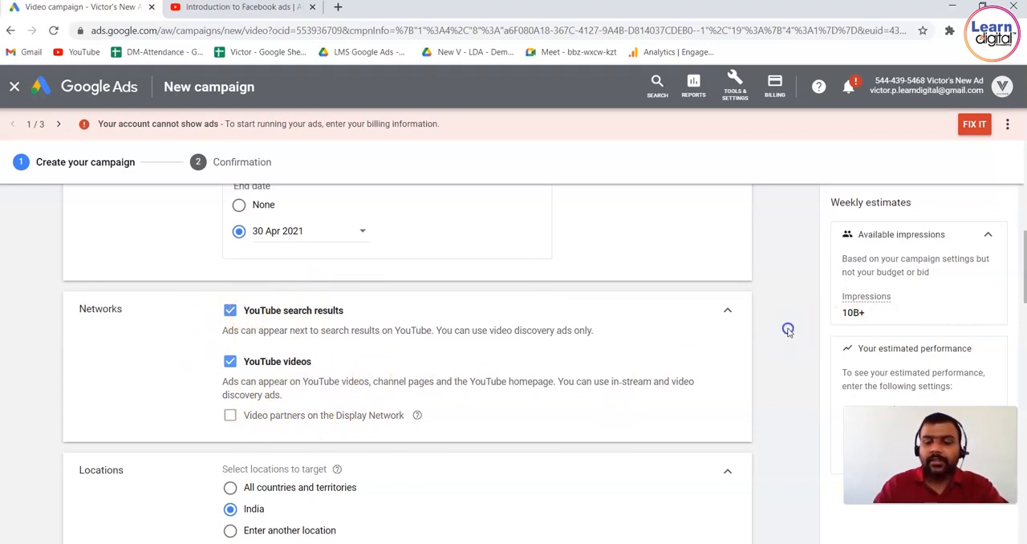
Switch location targeting to another location and target the city of Bengaluru, Karnataka, India.
scroll(788, 332, "down", 1)
scroll(788, 332, "down", 3)
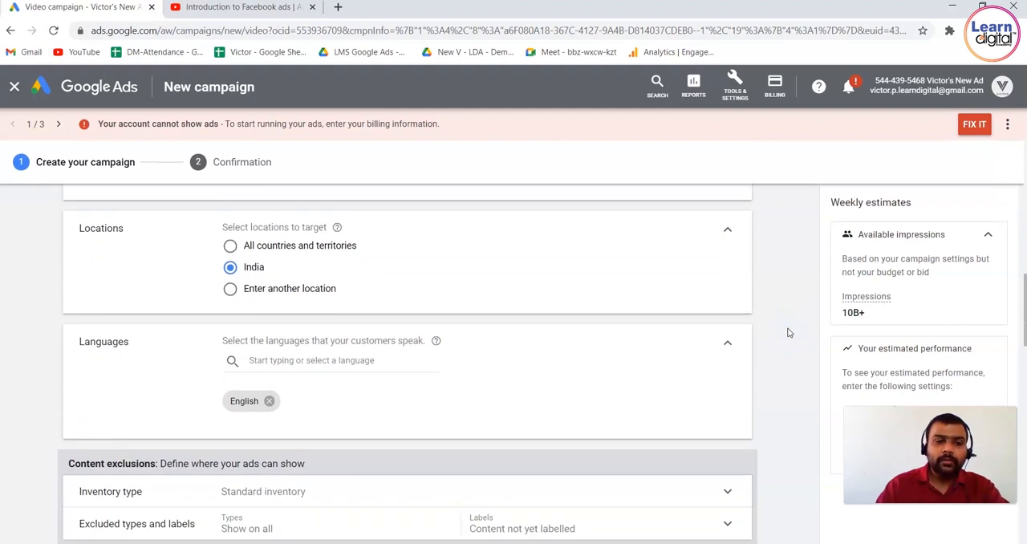
left_click(619, 327)
left_click(231, 263)
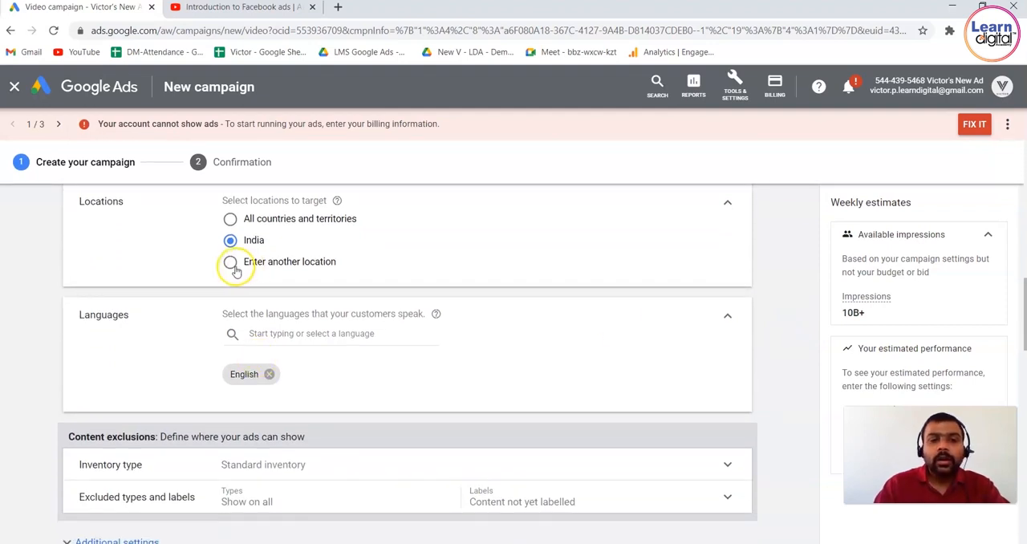
left_click(303, 290)
type("beng")
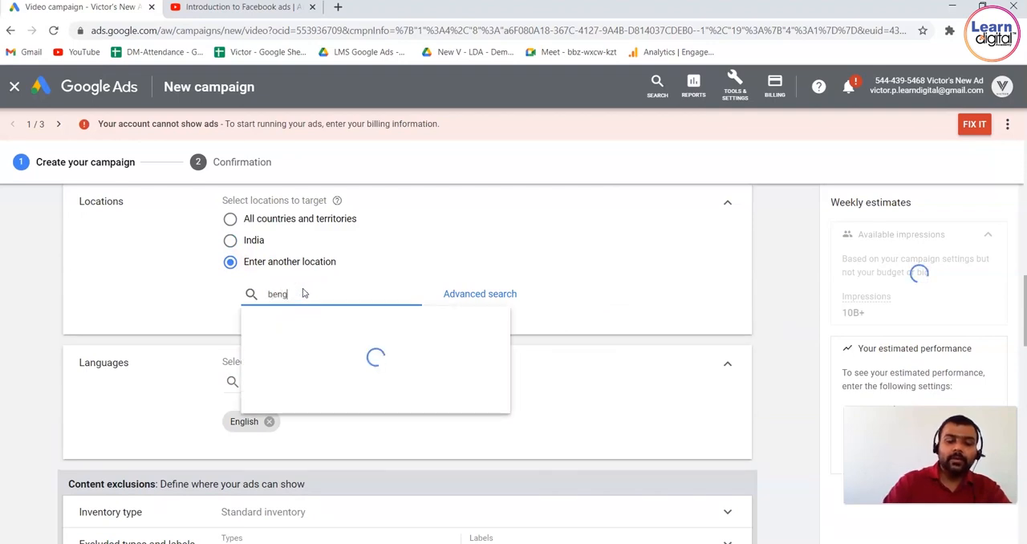
type("aluru")
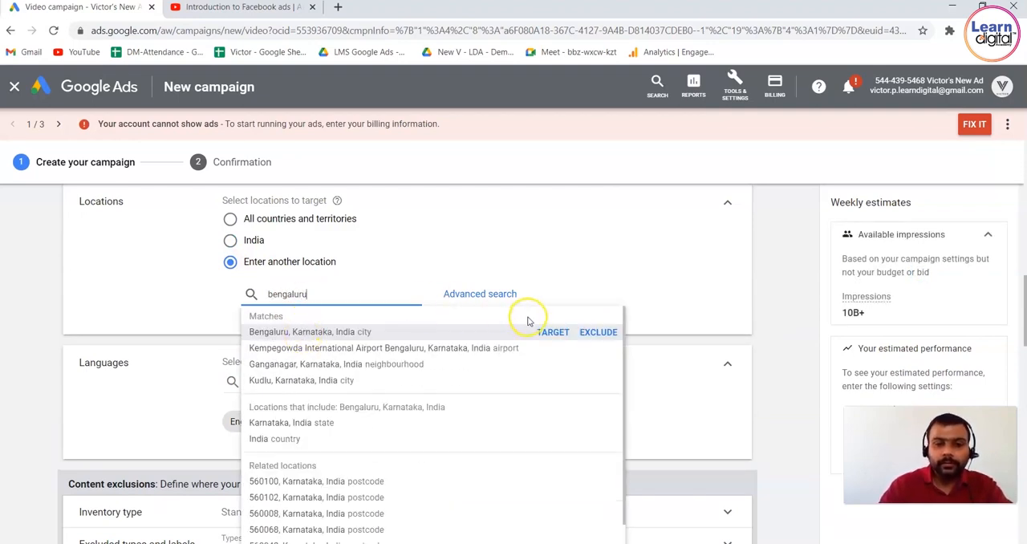
left_click(554, 332)
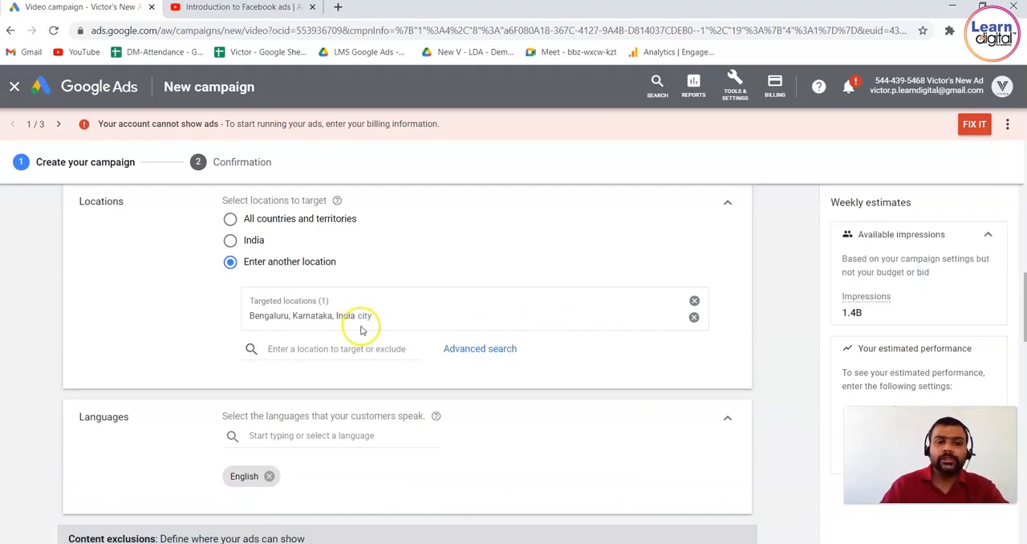
View the list of available customer languages and close it without changing the selection.
left_click(358, 440)
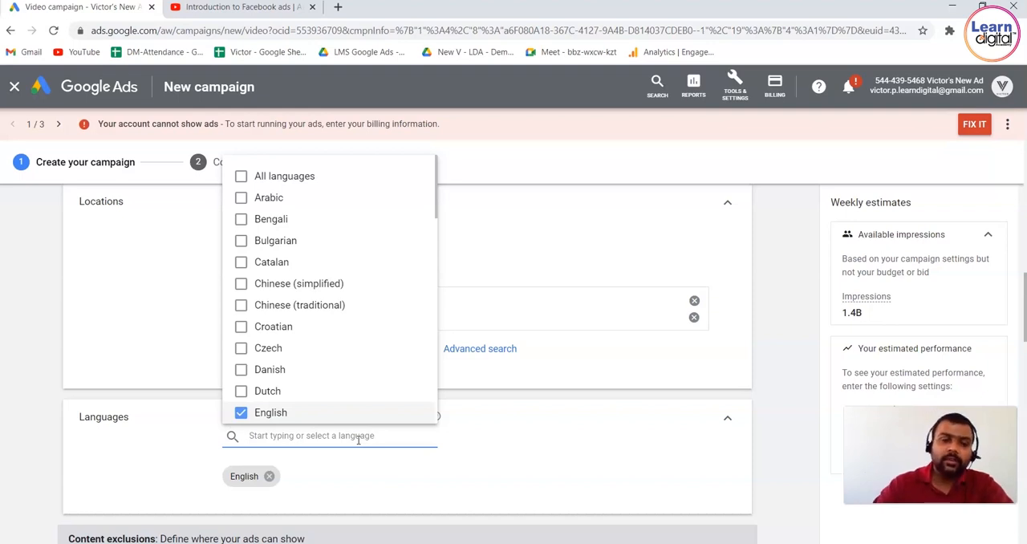
left_click(668, 449)
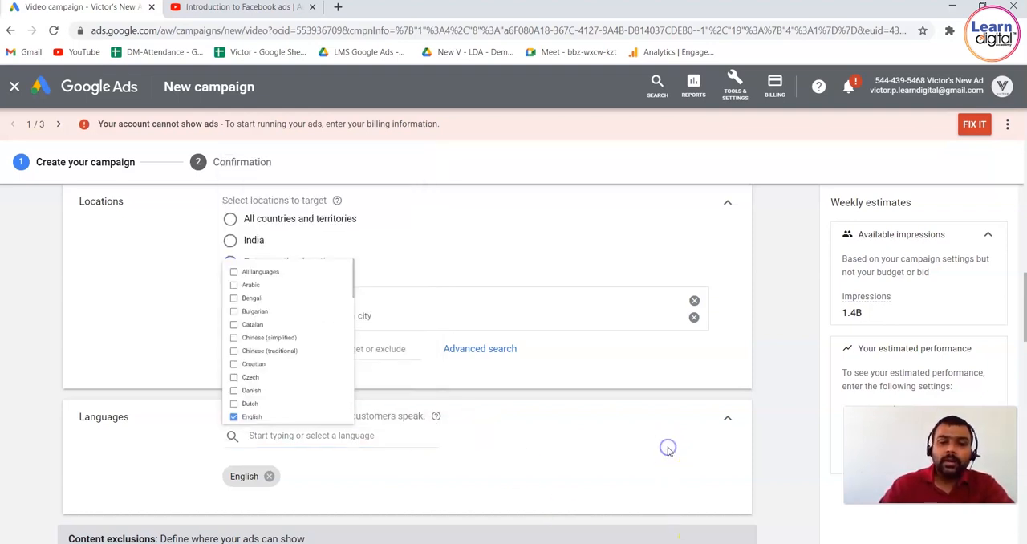
Highlight the content exclusions description and expand the inventory type options.
scroll(767, 418, "down", 2)
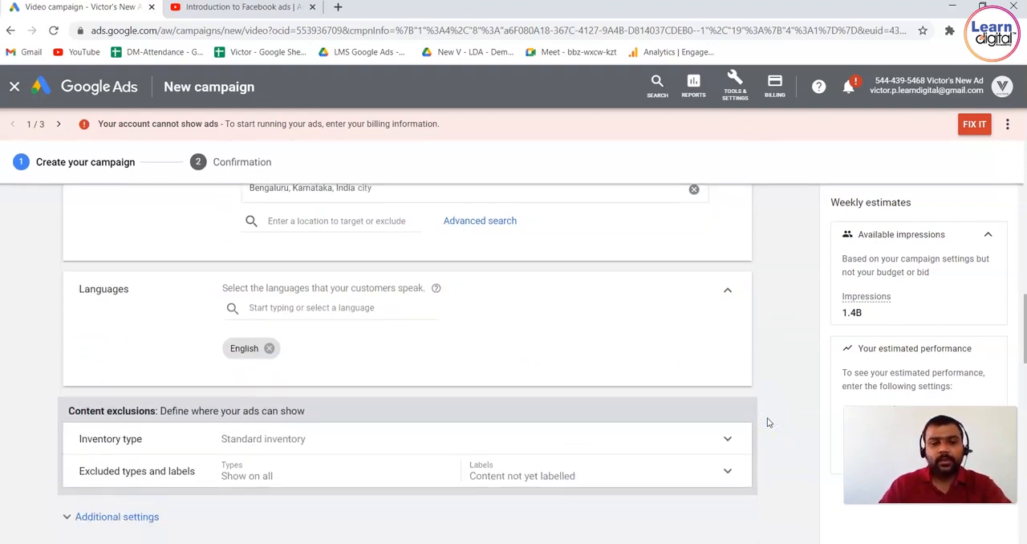
scroll(767, 421, "down", 1)
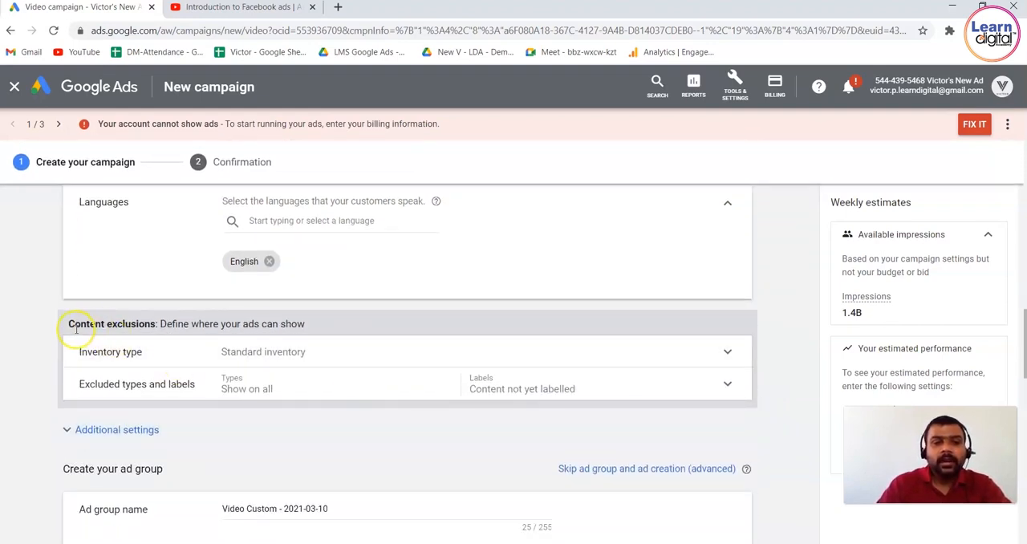
left_click_drag(73, 323, 355, 324)
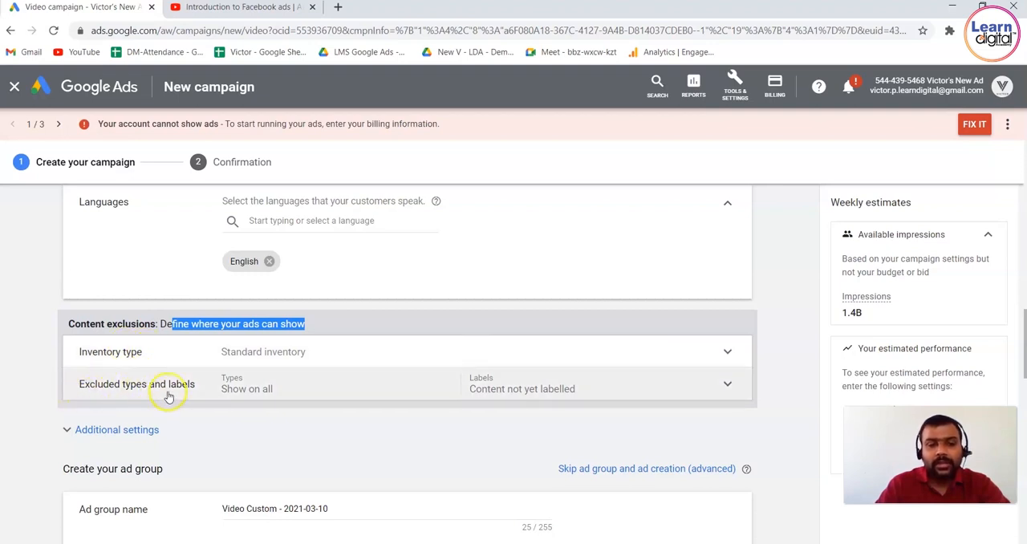
left_click(341, 359)
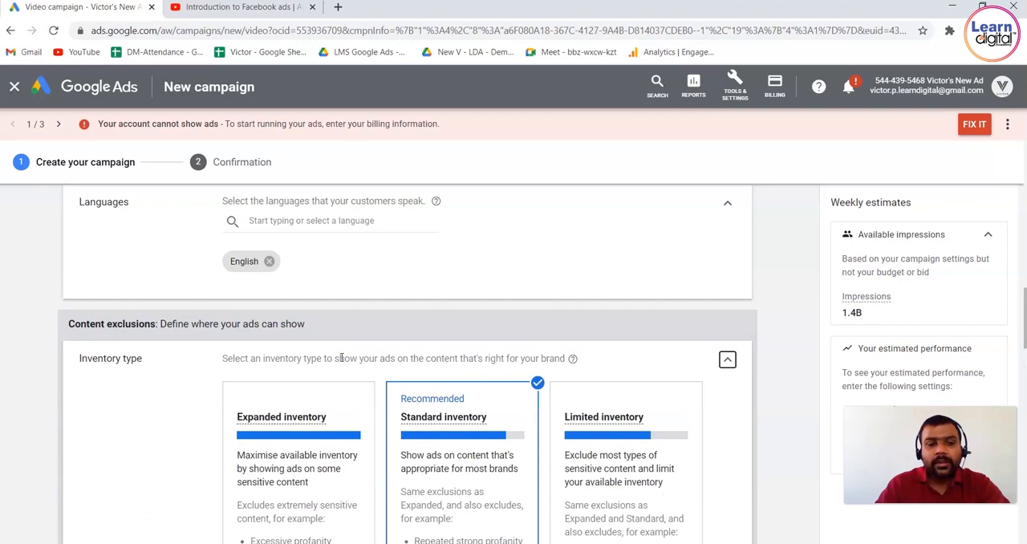
Examine the three inventory types, highlighting the available impressions estimate and the inventory type heading and instruction.
scroll(786, 307, "down", 1)
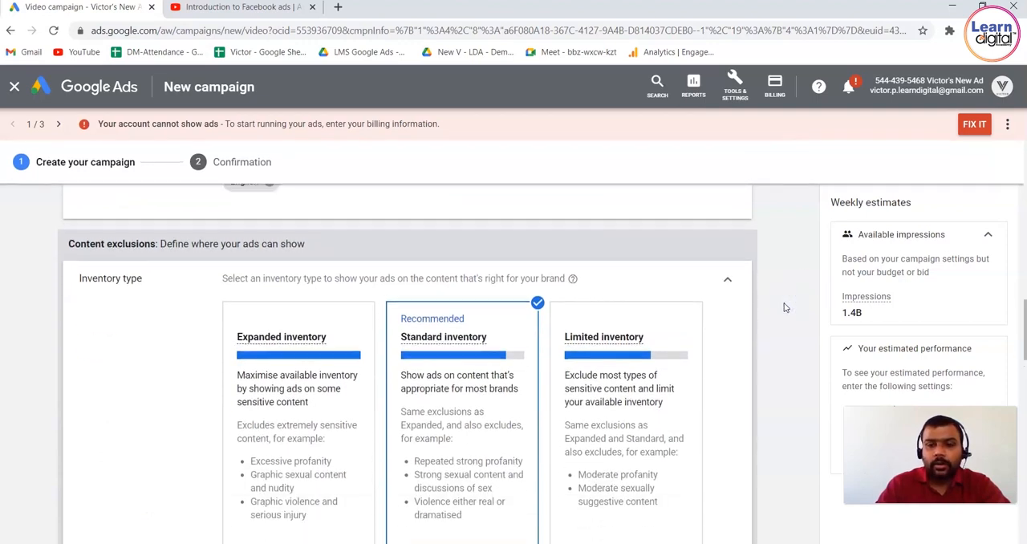
scroll(785, 307, "down", 1)
left_click_drag(869, 314, 842, 313)
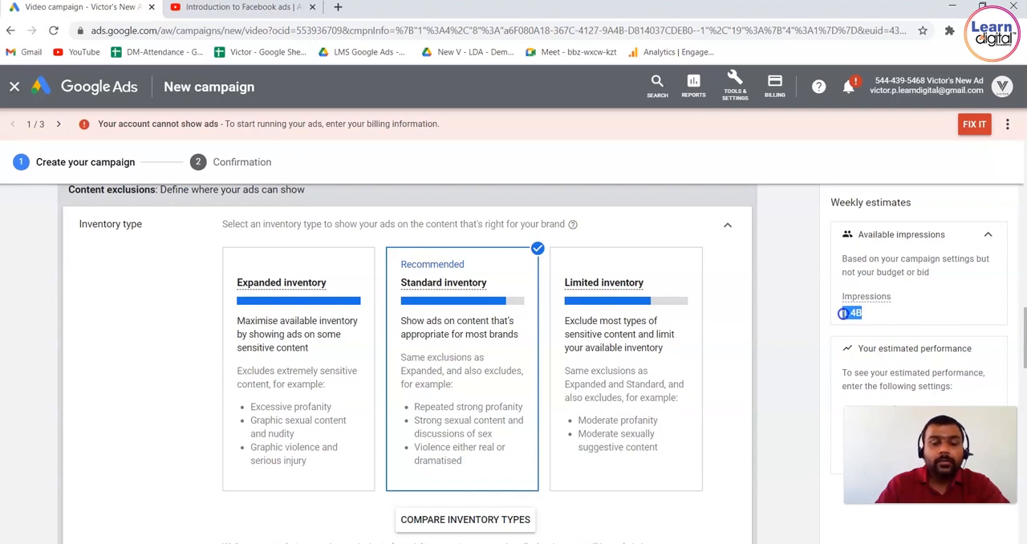
left_click(779, 290)
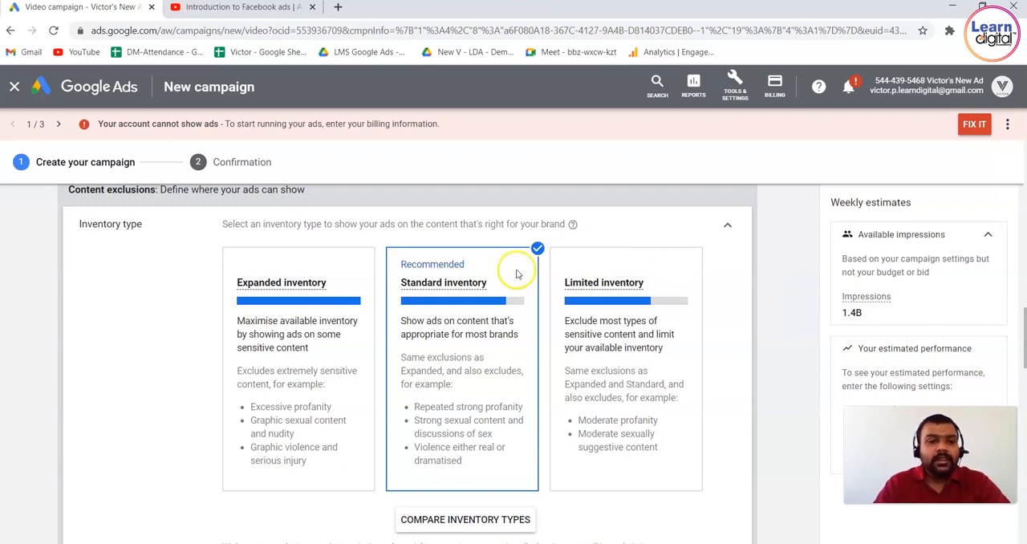
left_click_drag(104, 228, 156, 222)
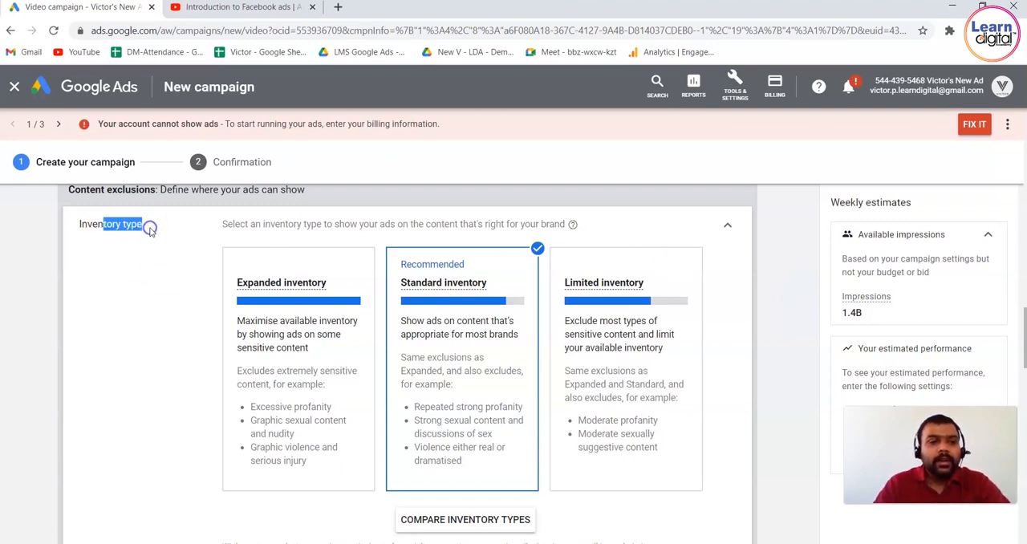
left_click_drag(285, 225, 618, 217)
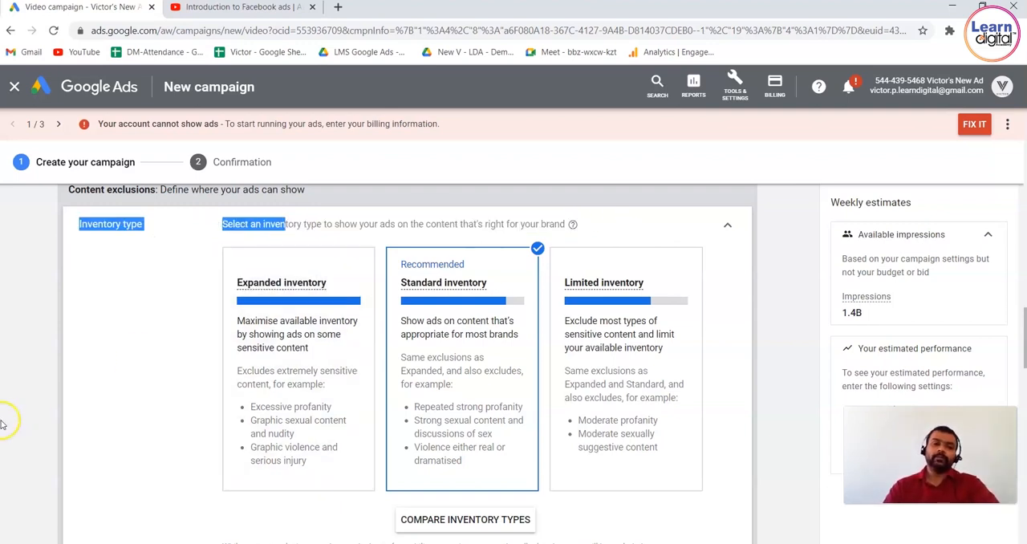
left_click(55, 377)
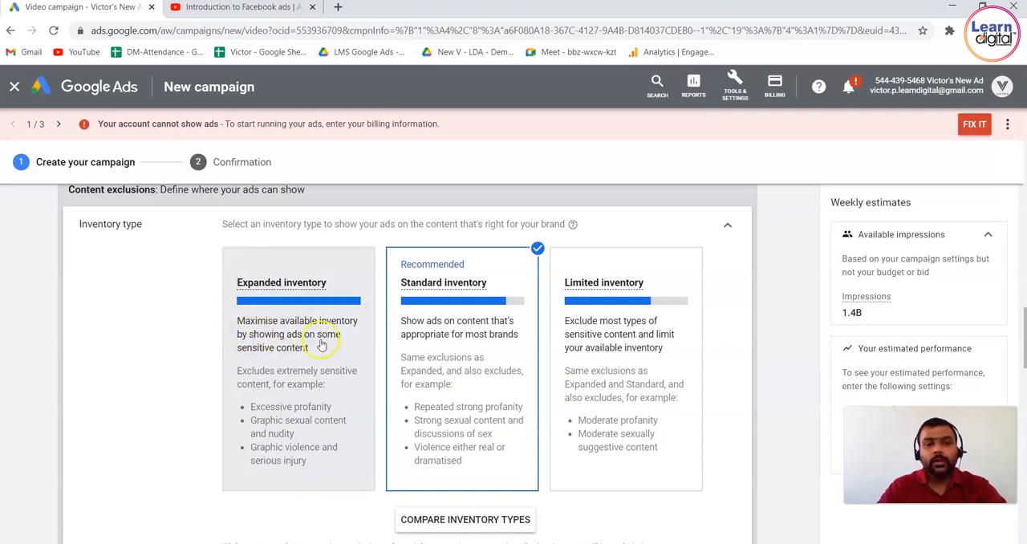
Select Expanded inventory and highlight "sensitive content" in its description.
left_click_drag(237, 350, 315, 348)
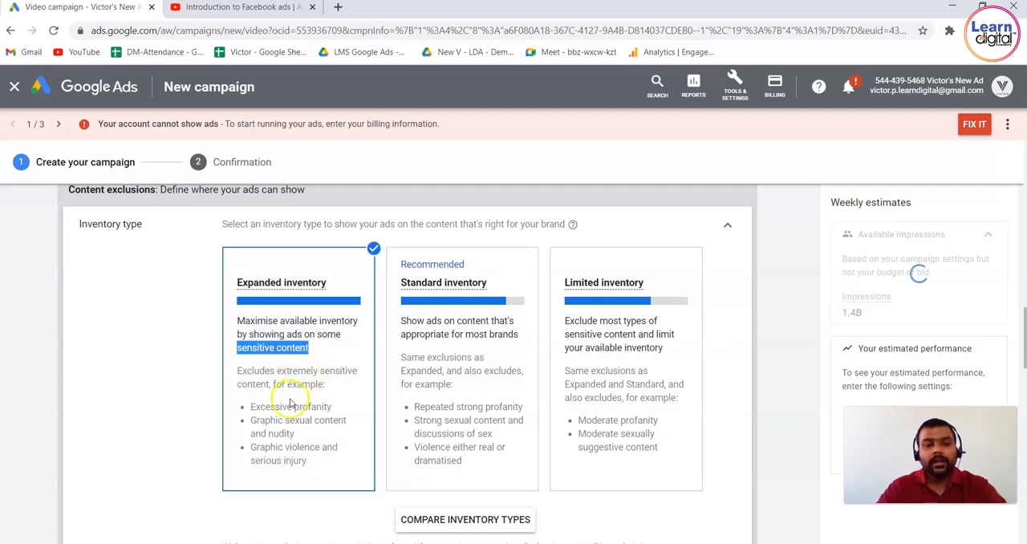
Highlight "Excessive profanity" and "Graphic sexual content and nudity" among the Expanded inventory exclusions and clear the highlighting.
left_click_drag(248, 407, 351, 405)
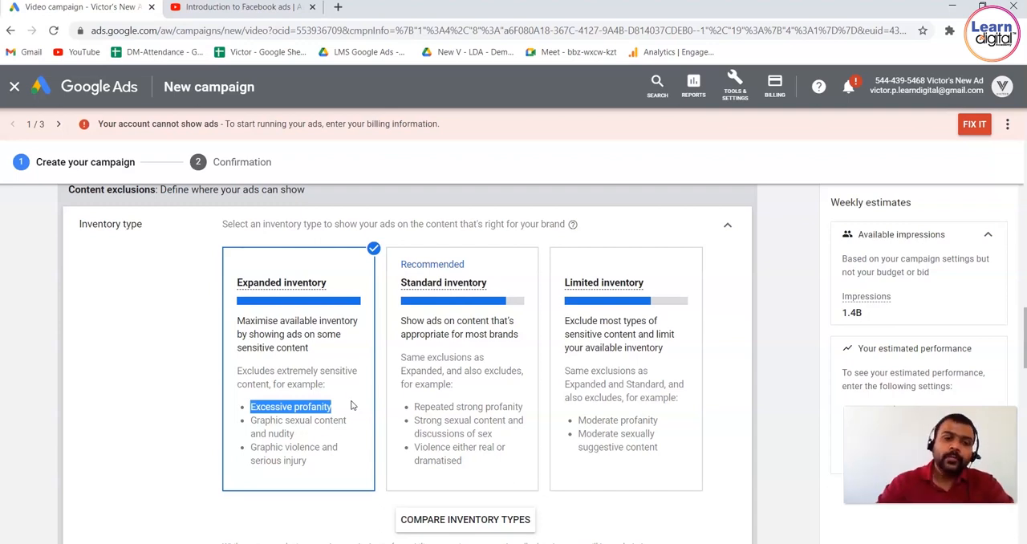
left_click_drag(343, 438, 246, 418)
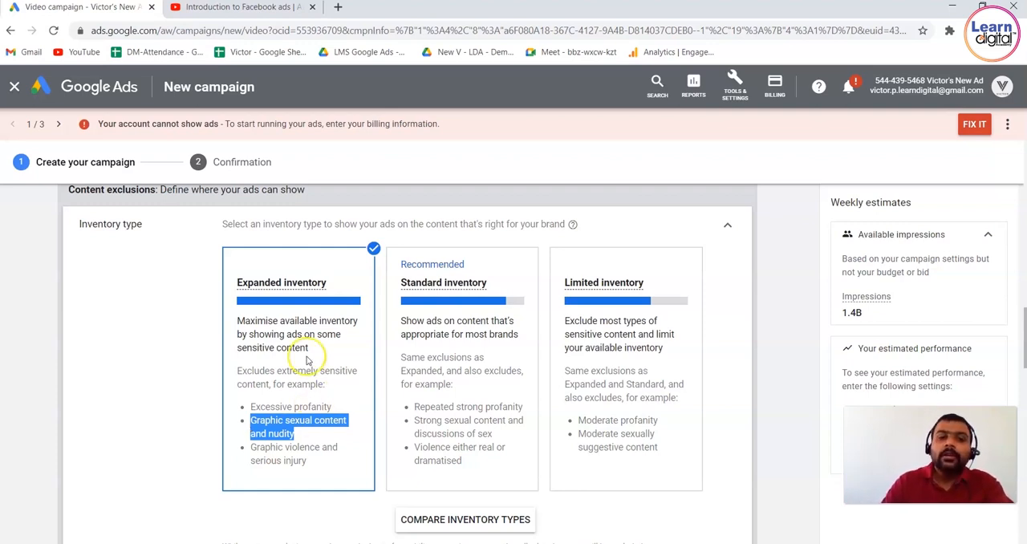
left_click(302, 287)
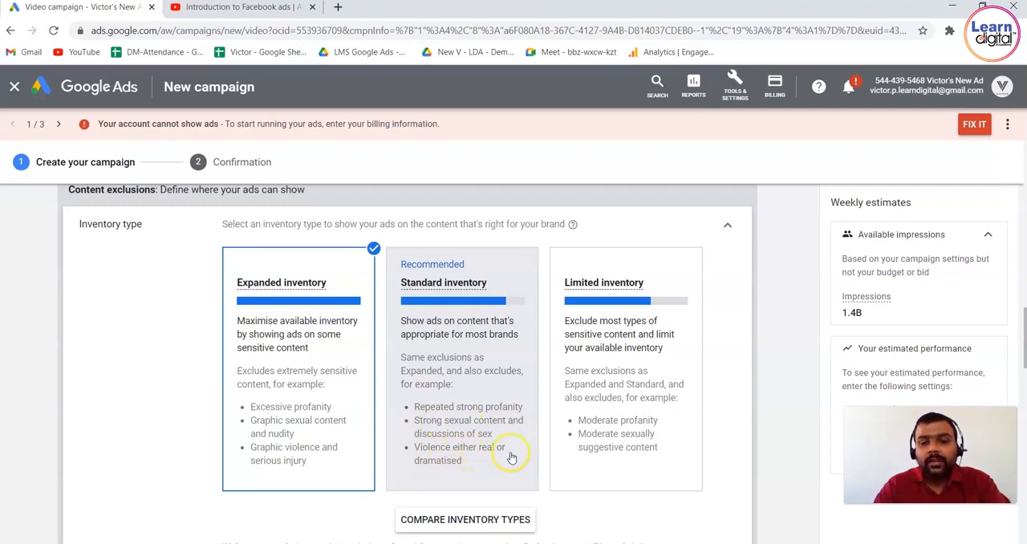
Switch the inventory type to Standard inventory and finally to Limited inventory.
left_click(459, 315)
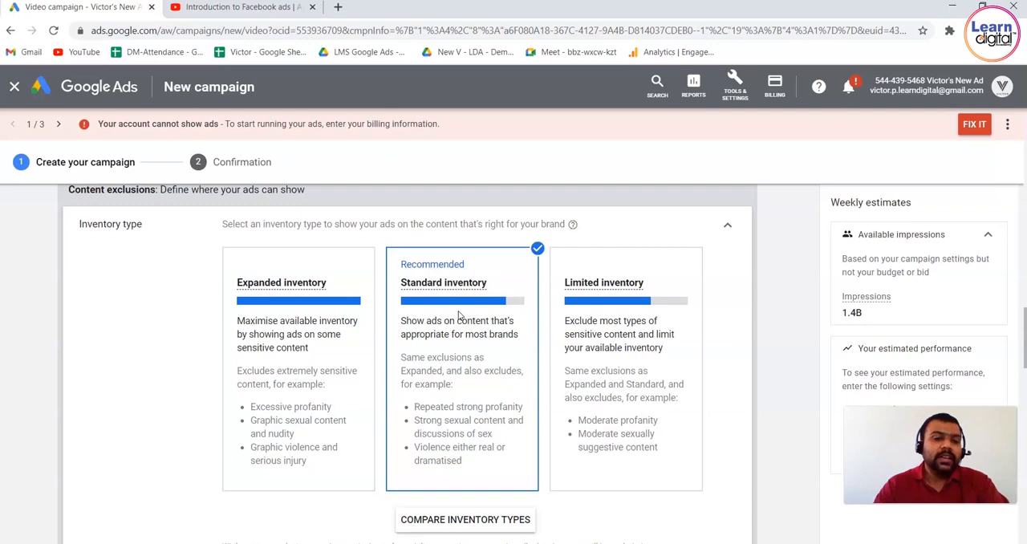
left_click(648, 319)
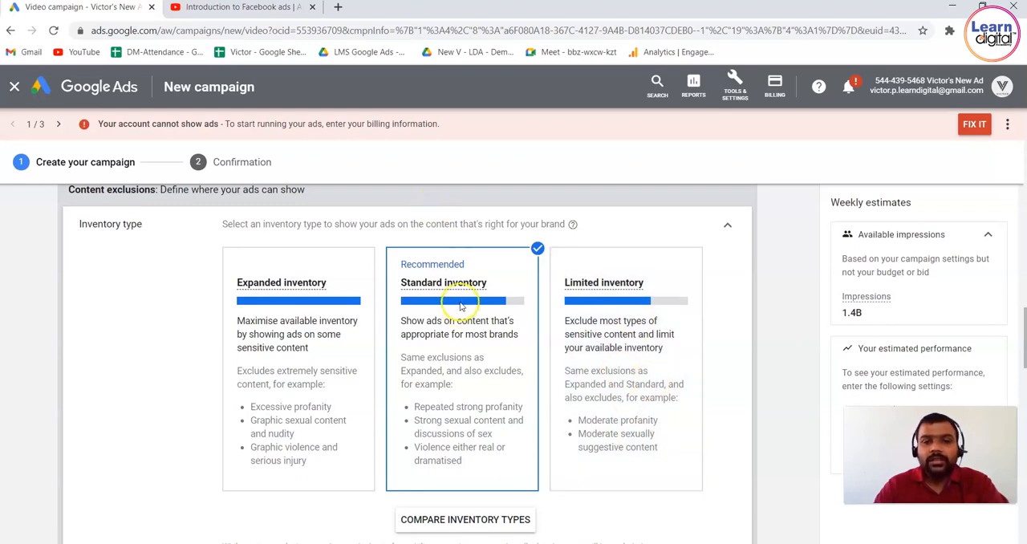
left_click(649, 321)
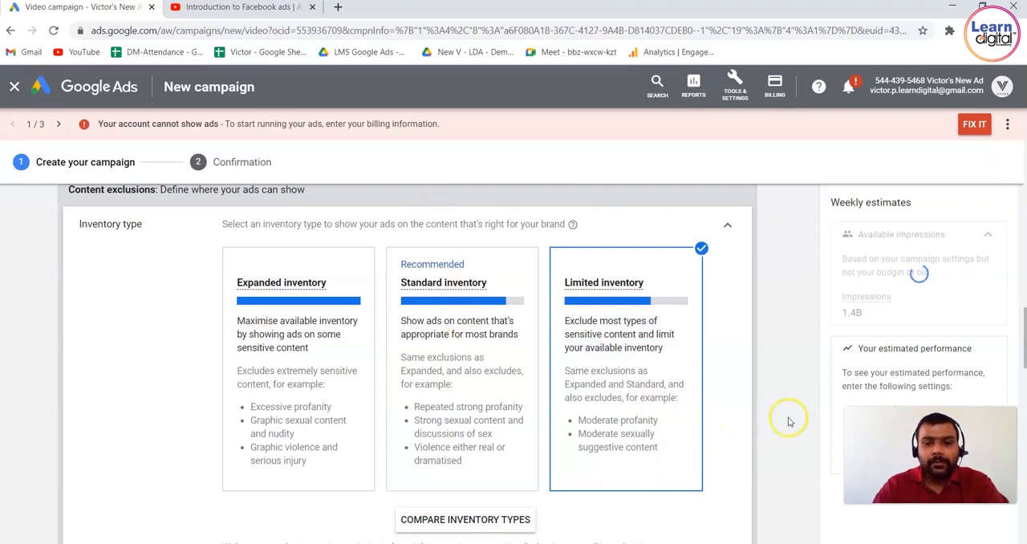
Open the inventory type comparison, look through its video content and Video Ad Safety Promise rows, and close it.
scroll(788, 421, "down", 5)
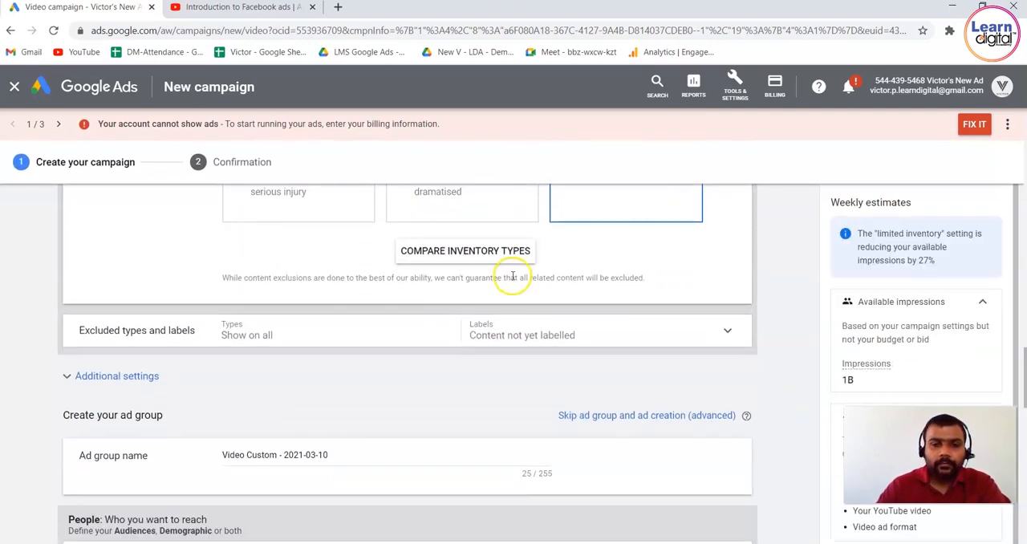
left_click(499, 251)
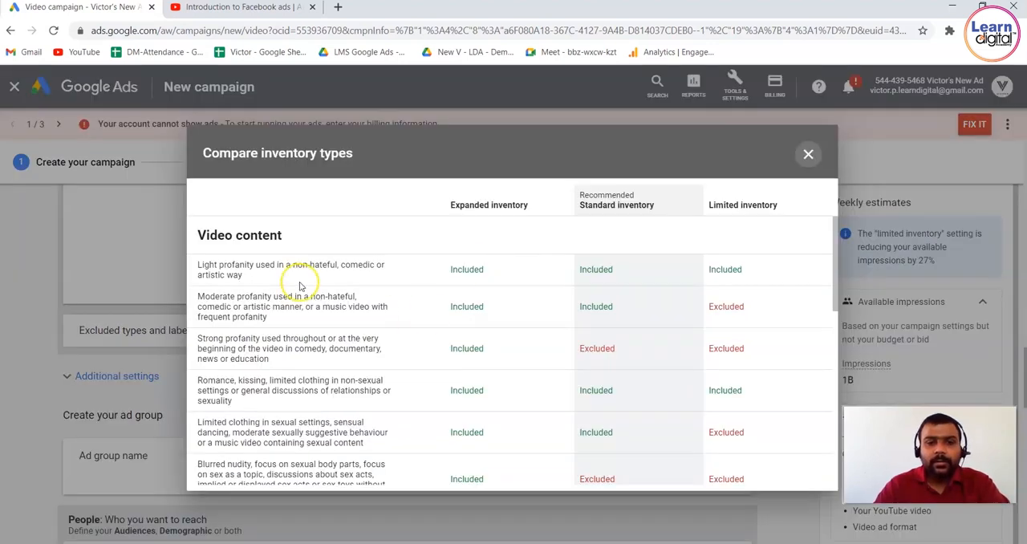
left_click_drag(834, 301, 824, 486)
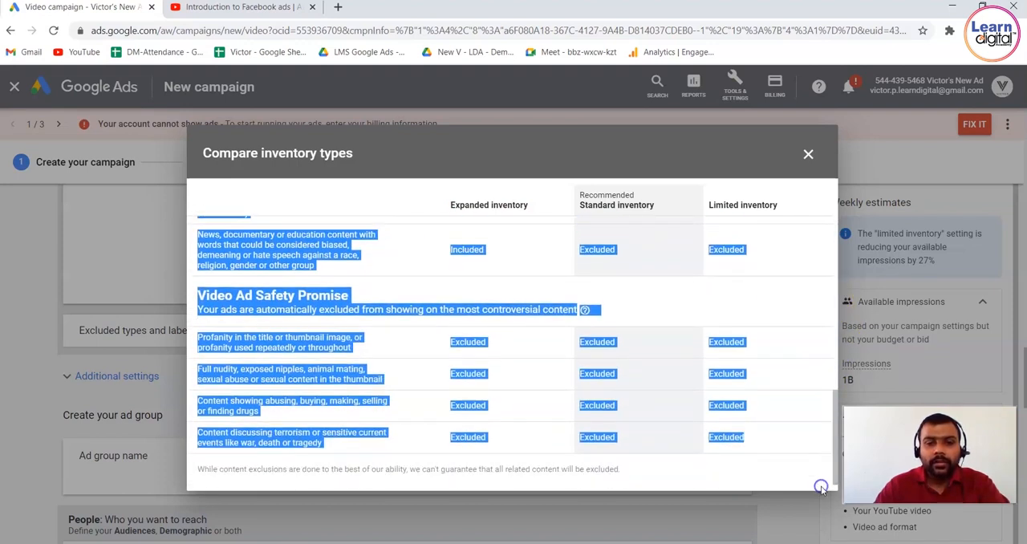
left_click(810, 154)
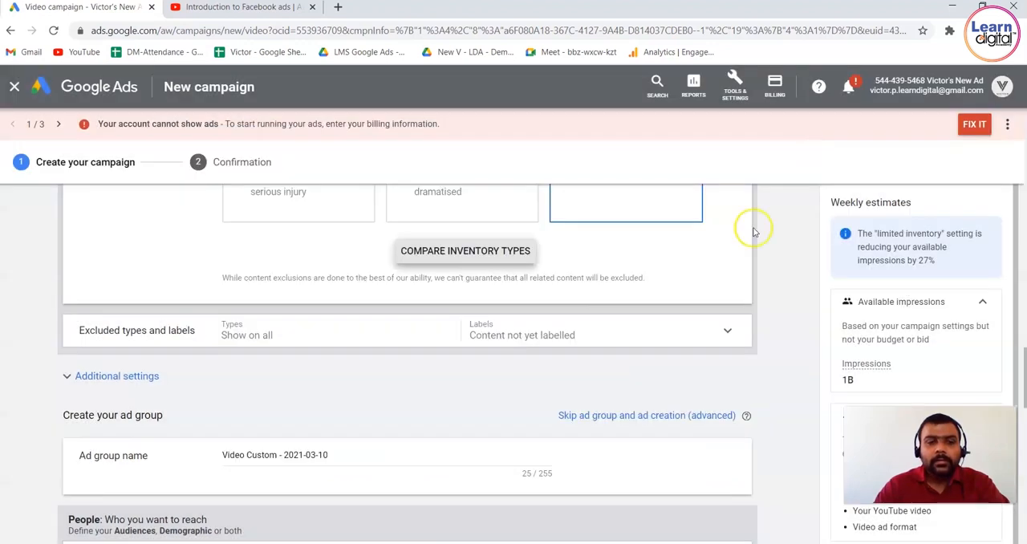
Expand the excluded types and labels, view and highlight the open YouTube video's embed code, and return to the Google Ads campaign.
left_click(193, 345)
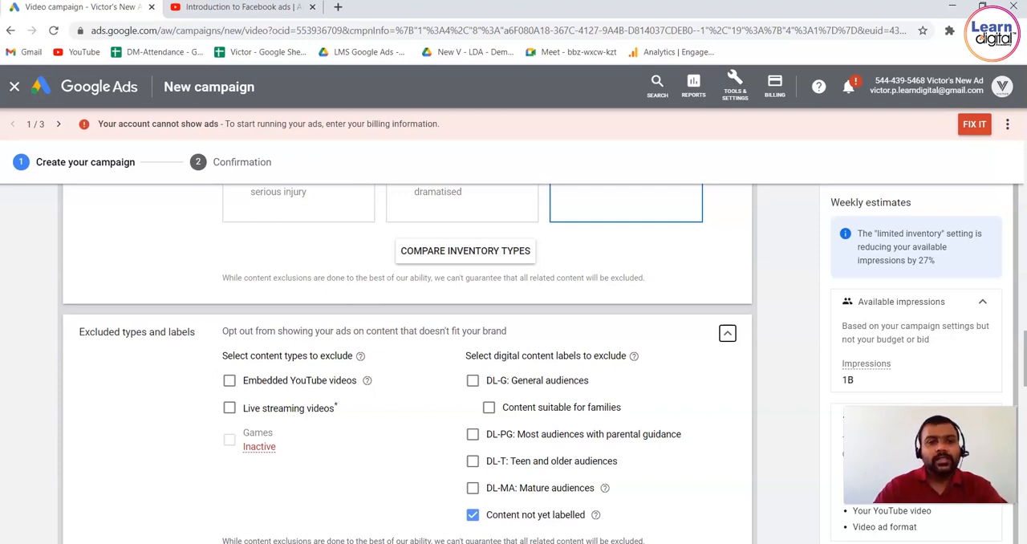
left_click(250, 8)
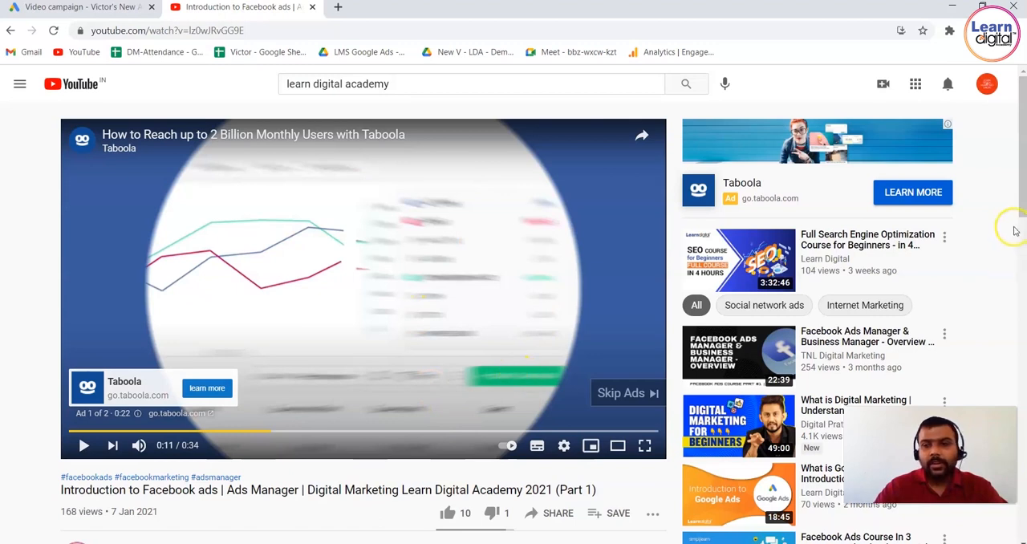
left_click_drag(1021, 210, 1022, 242)
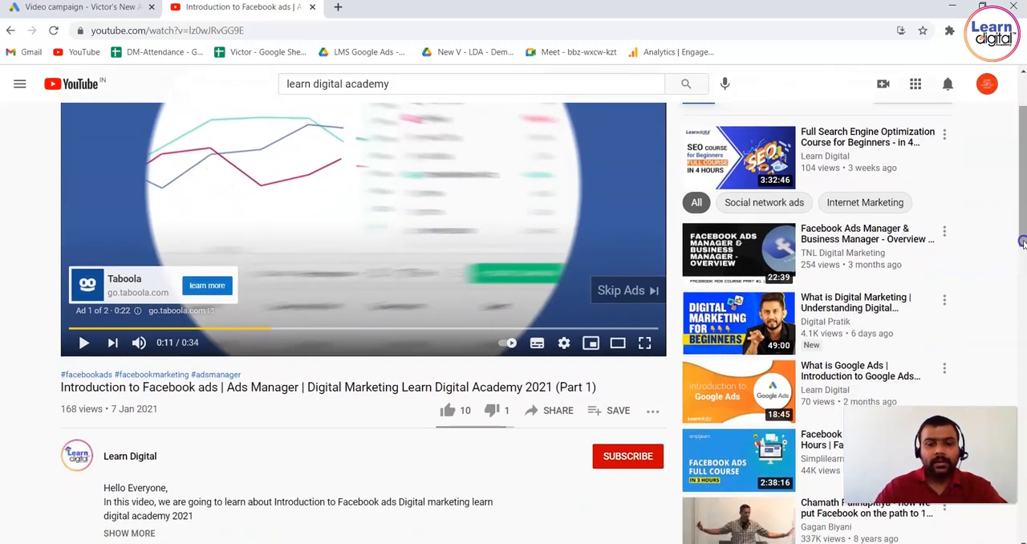
left_click(554, 411)
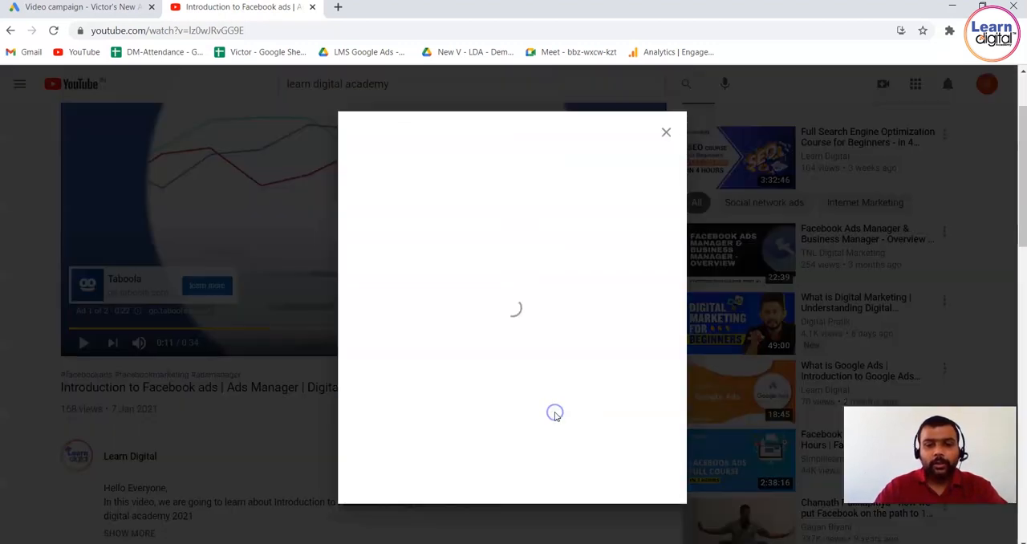
left_click(386, 270)
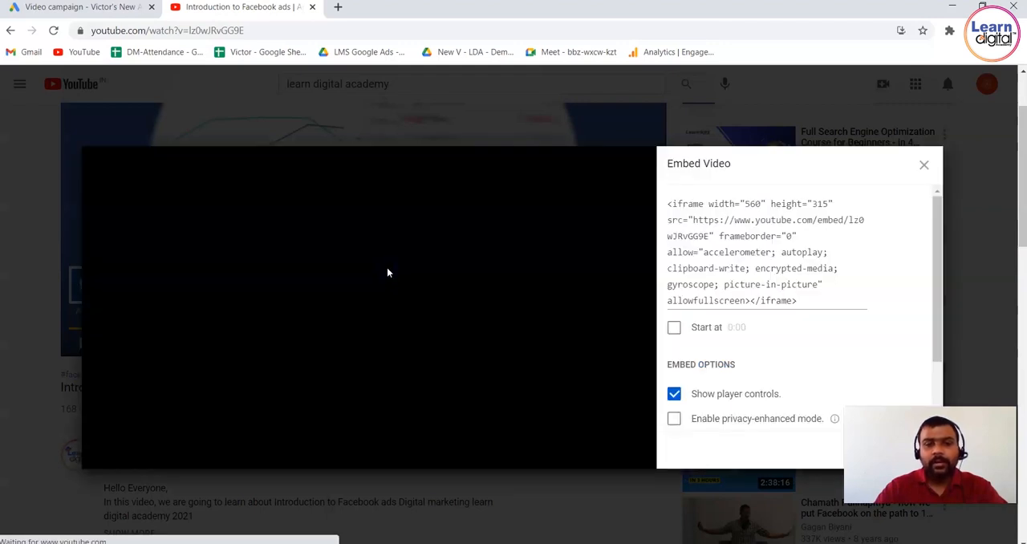
left_click(754, 223)
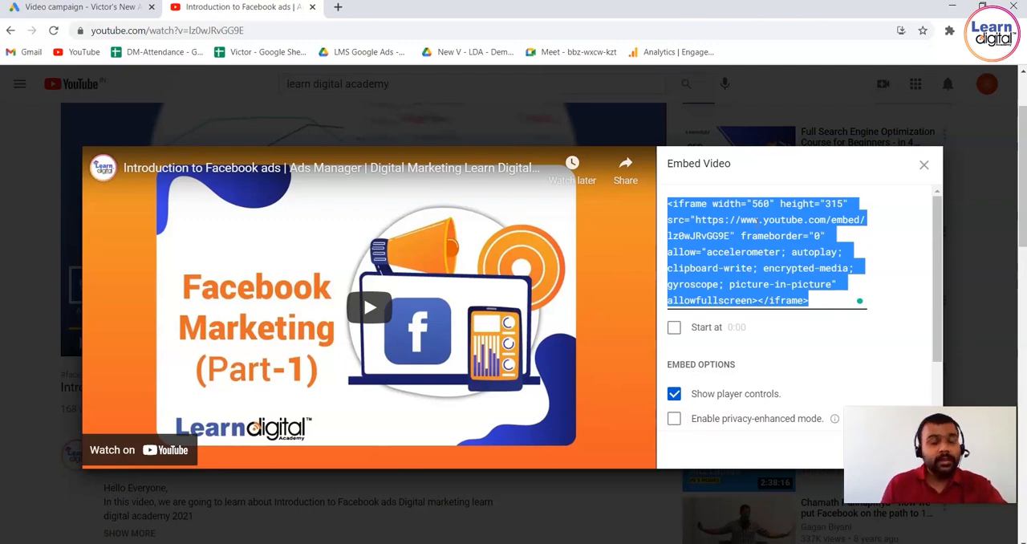
left_click(92, 8)
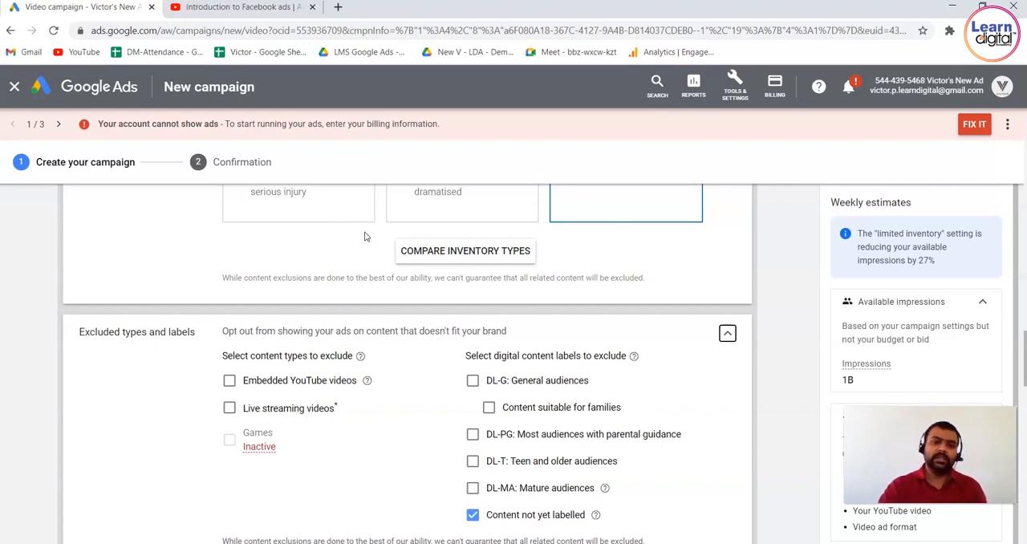
Try excluding live streaming videos and the DL-G: General audiences label, clearing each exclusion again.
left_click(229, 409)
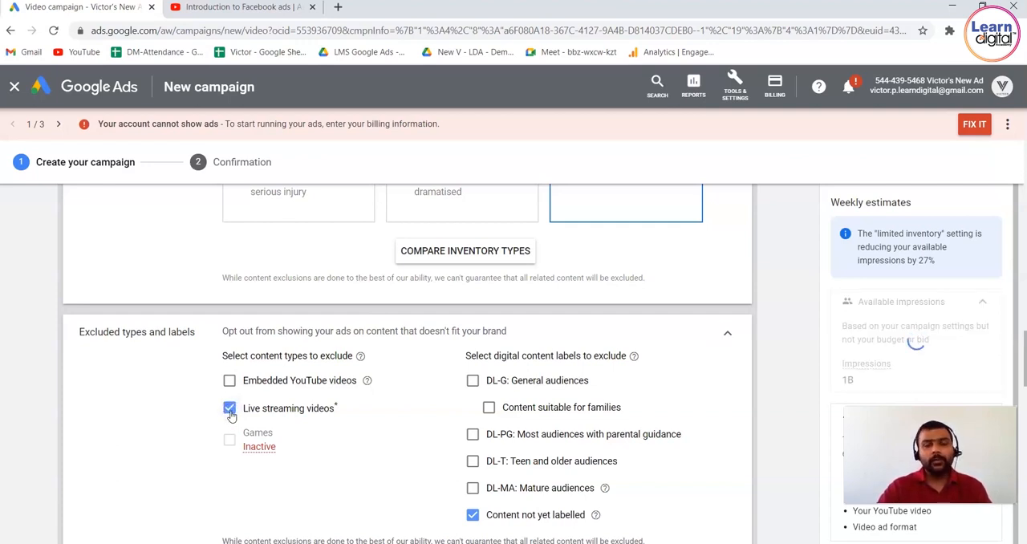
left_click(229, 409)
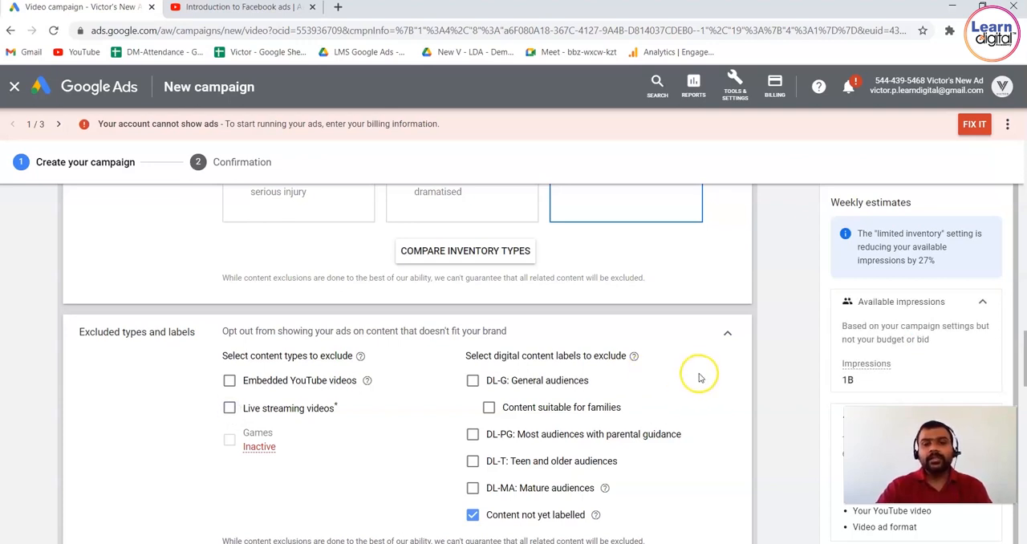
left_click(795, 357)
scroll(795, 357, "down", 1)
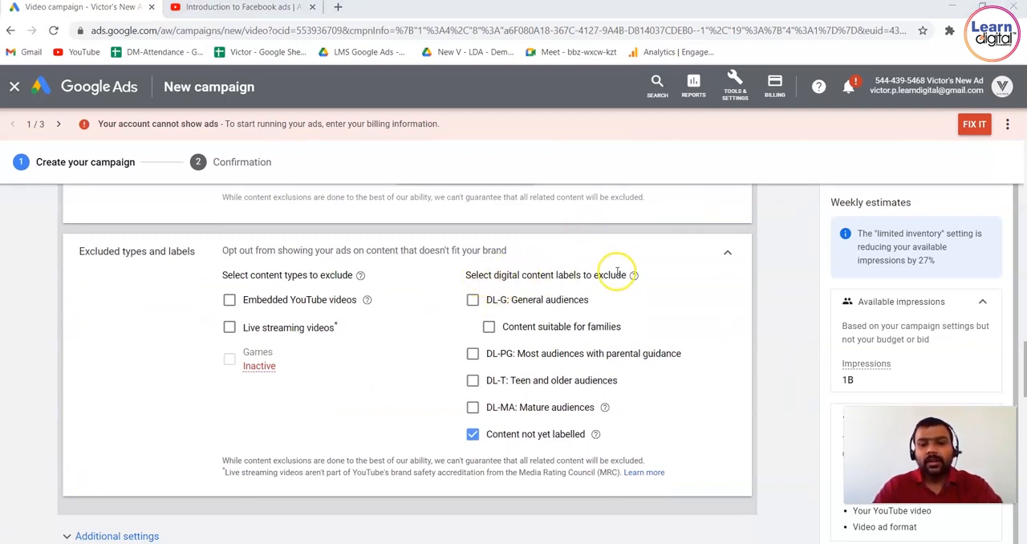
left_click(472, 301)
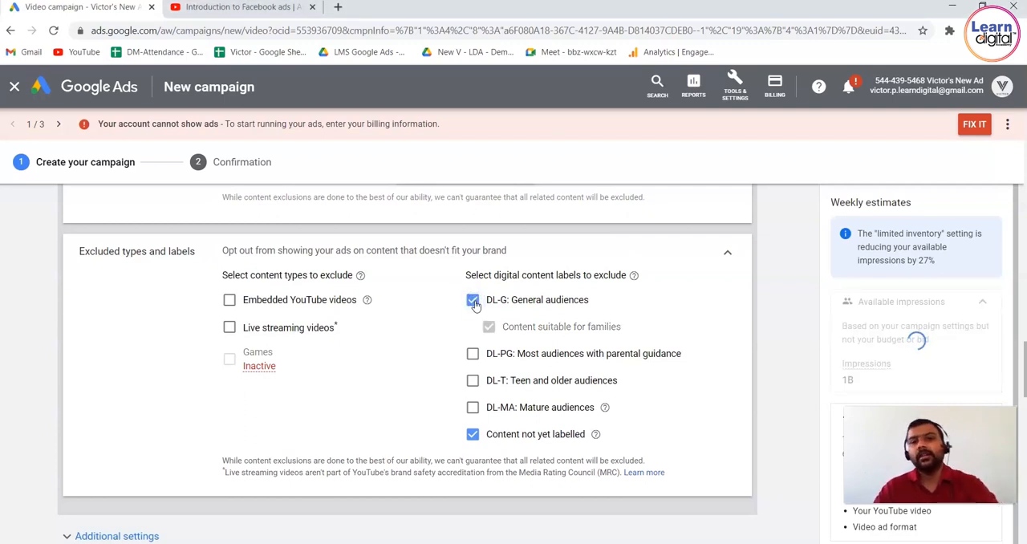
left_click(473, 302)
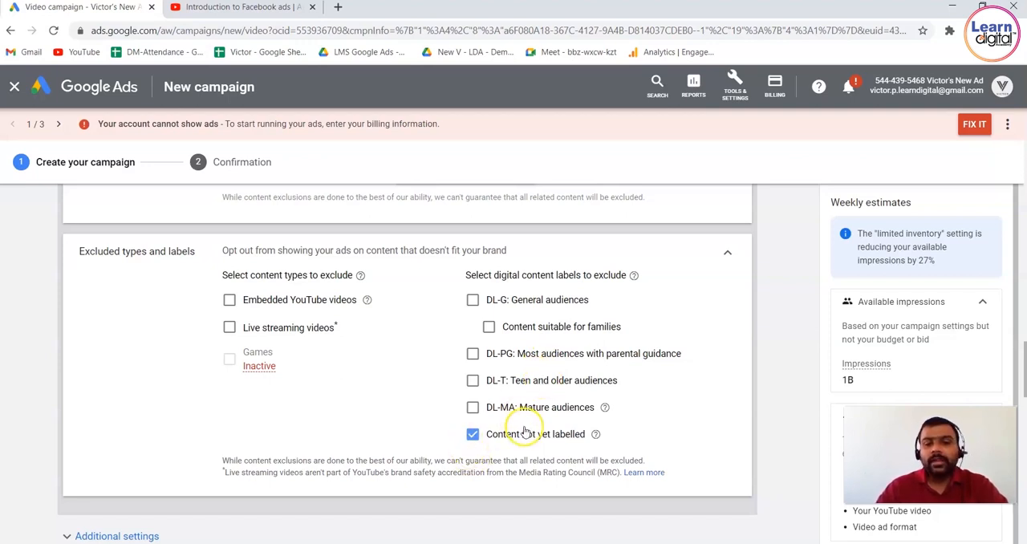
mouse_move(595, 438)
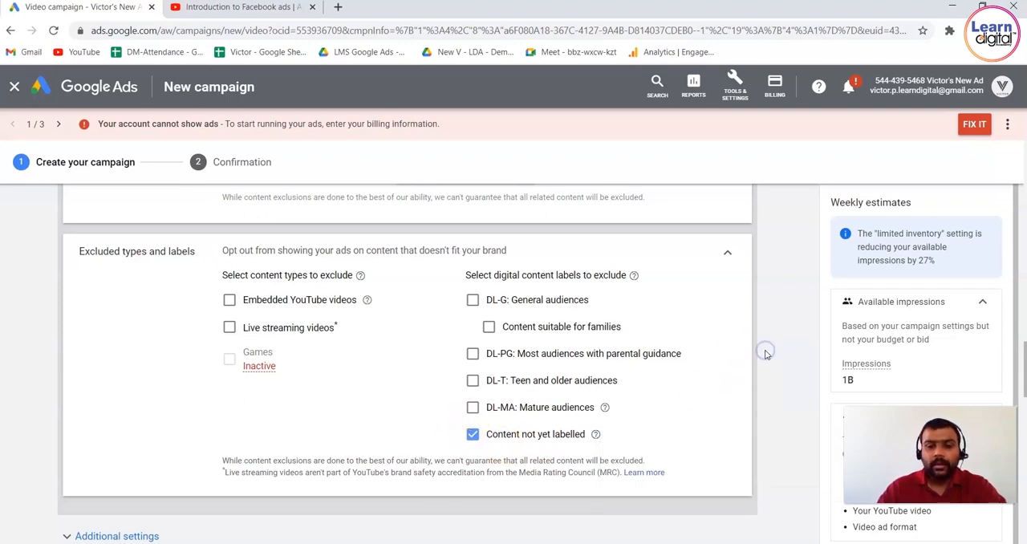
Expand the additional settings and the conversions options, and highlight the account-level conversions setting.
scroll(766, 354, "down", 2)
left_click(161, 348)
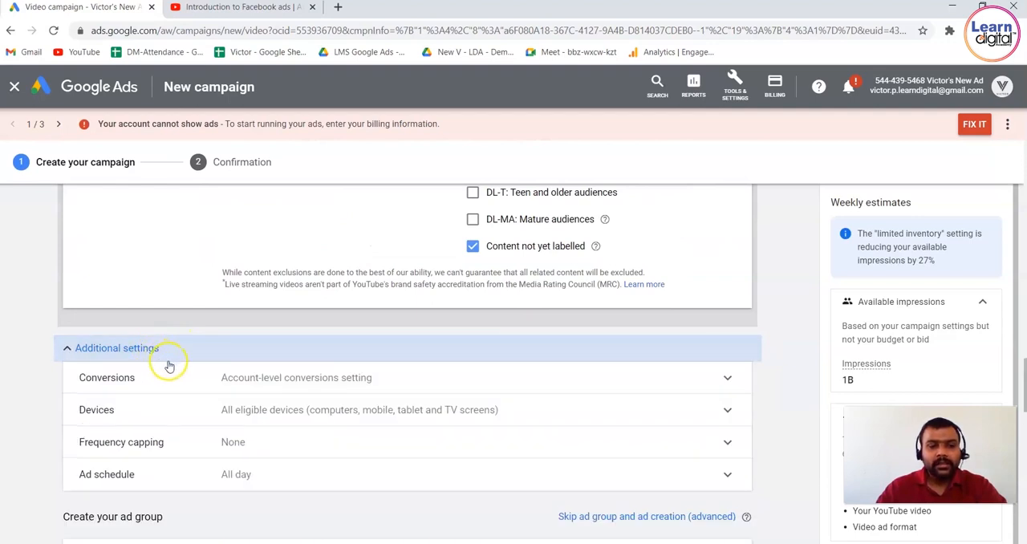
left_click(235, 378)
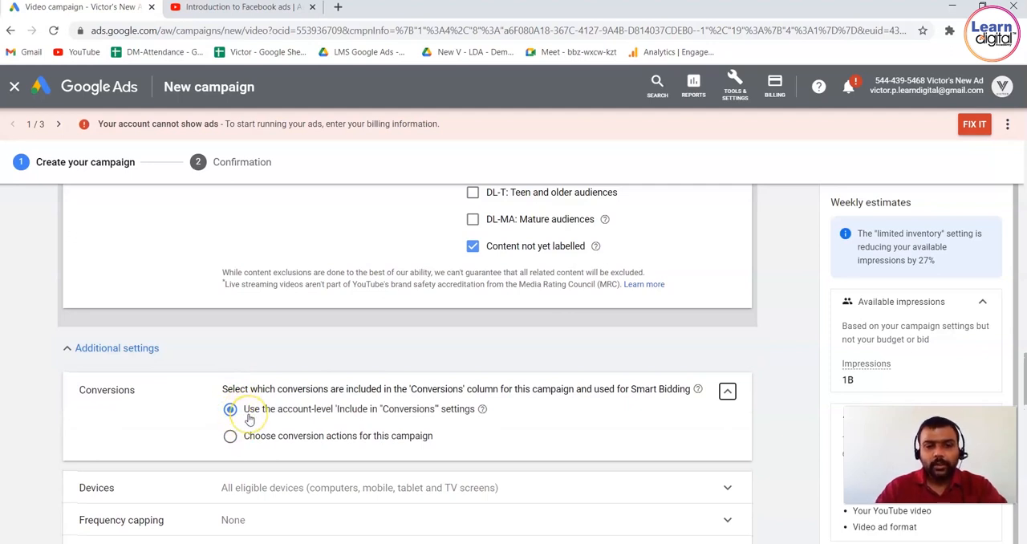
left_click_drag(249, 416, 519, 412)
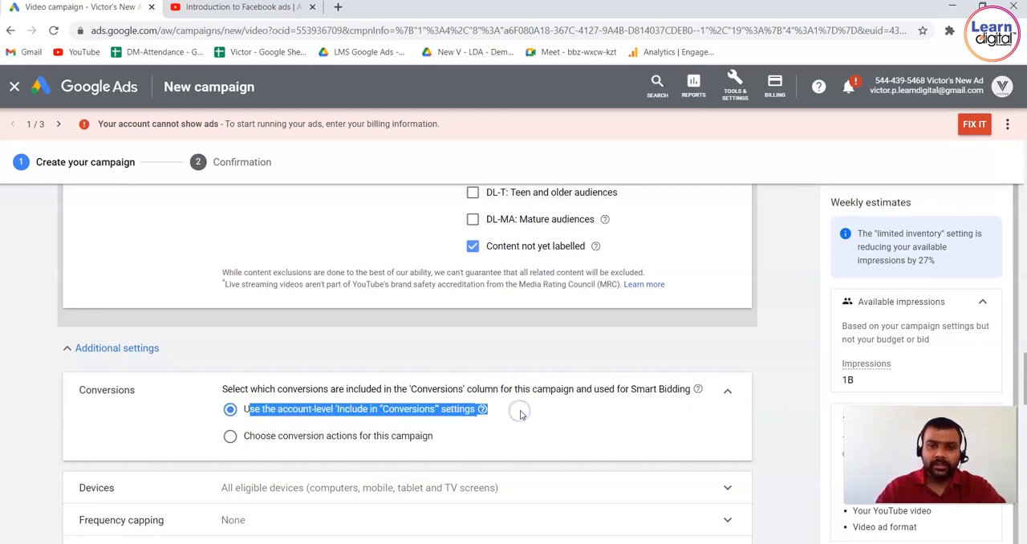
left_click(520, 412)
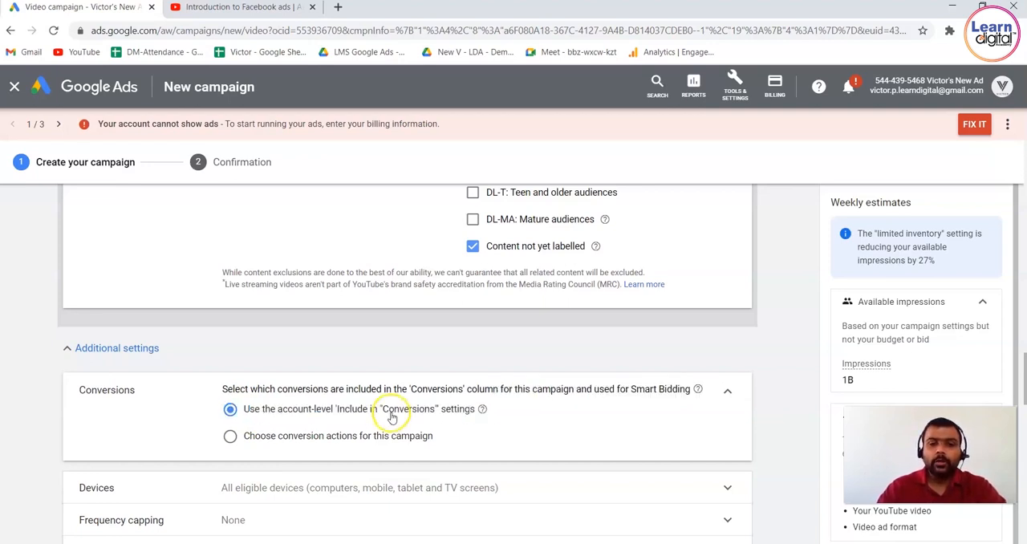
Choose conversion actions specifically for this campaign, selecting and saving the Contact website action.
left_click(231, 438)
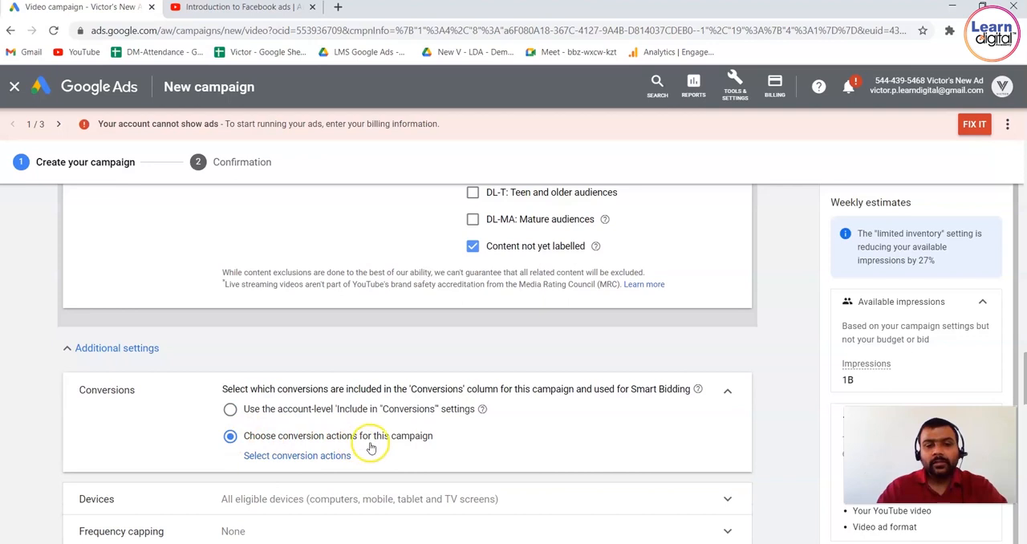
left_click(341, 457)
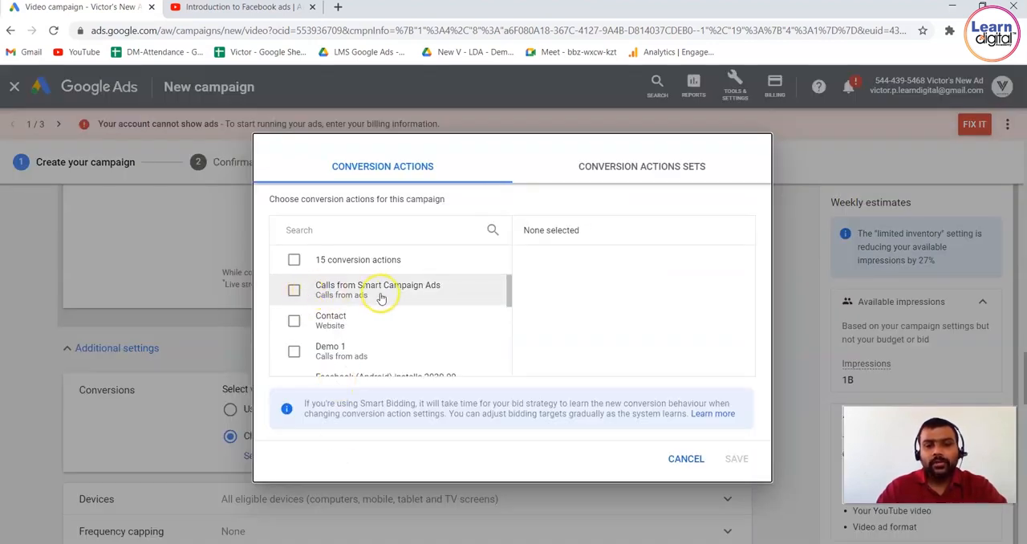
left_click(294, 322)
left_click(737, 459)
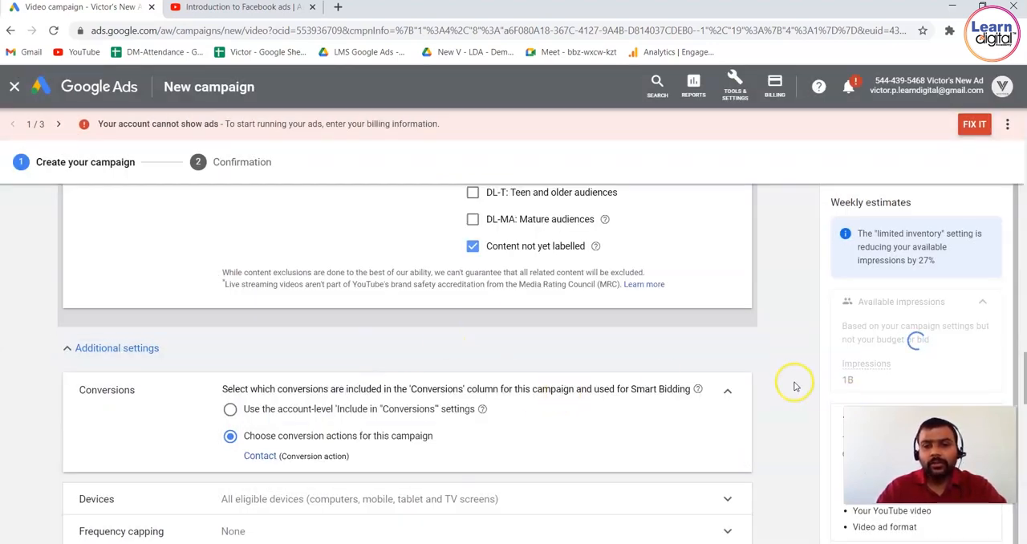
Set specific device targeting to computers, mobile phones and tablets, excluding TV screens, and check the available impressions estimate.
scroll(794, 386, "down", 2)
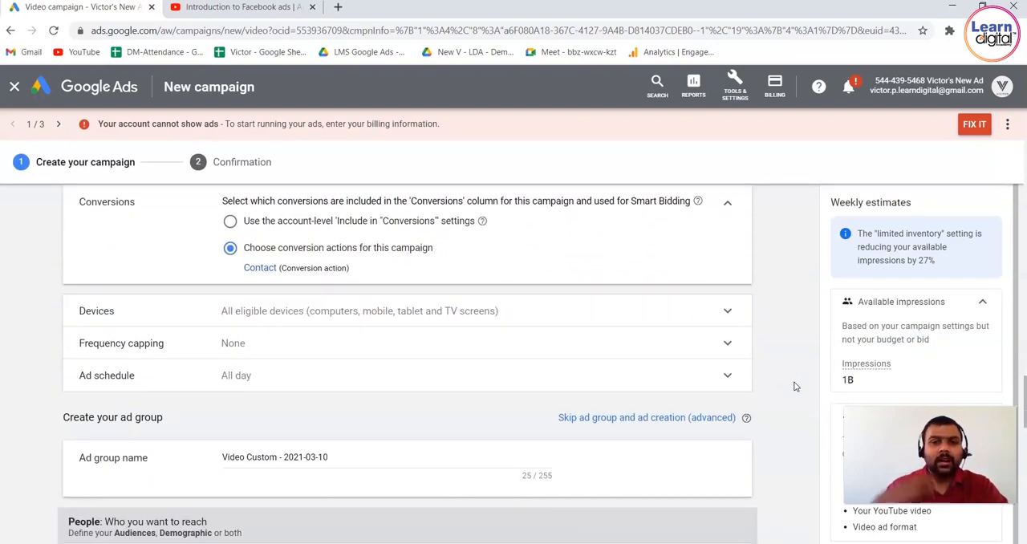
left_click(700, 324)
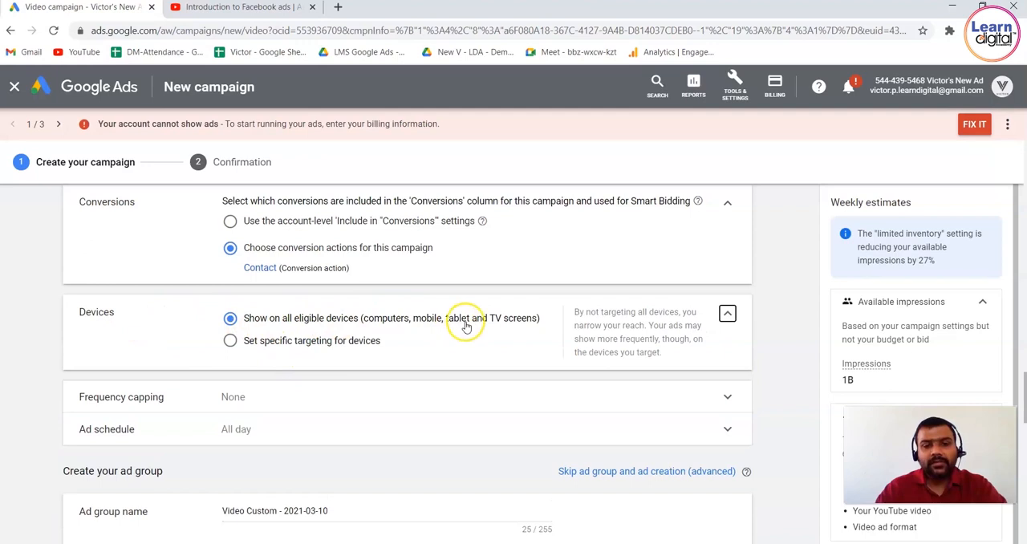
left_click(231, 342)
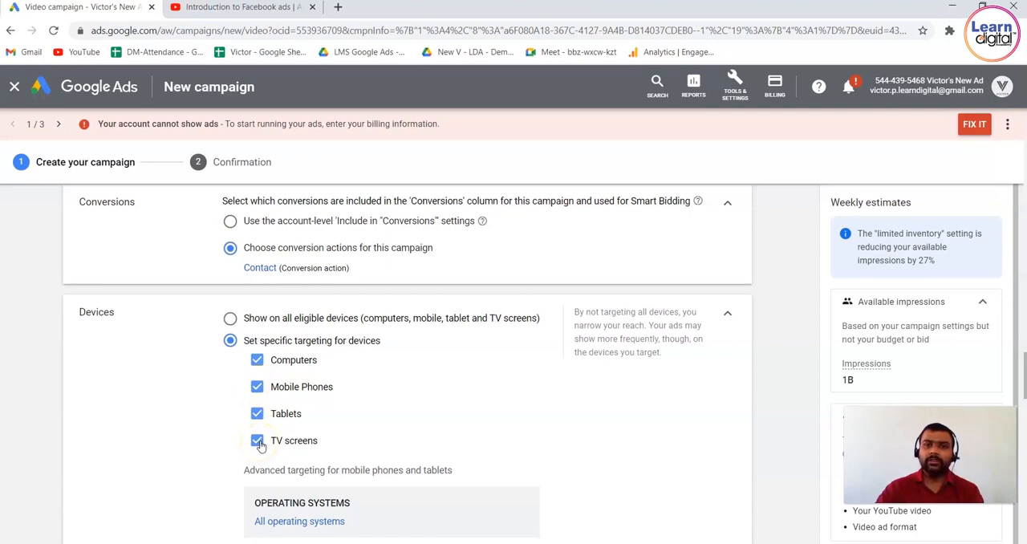
left_click(258, 441)
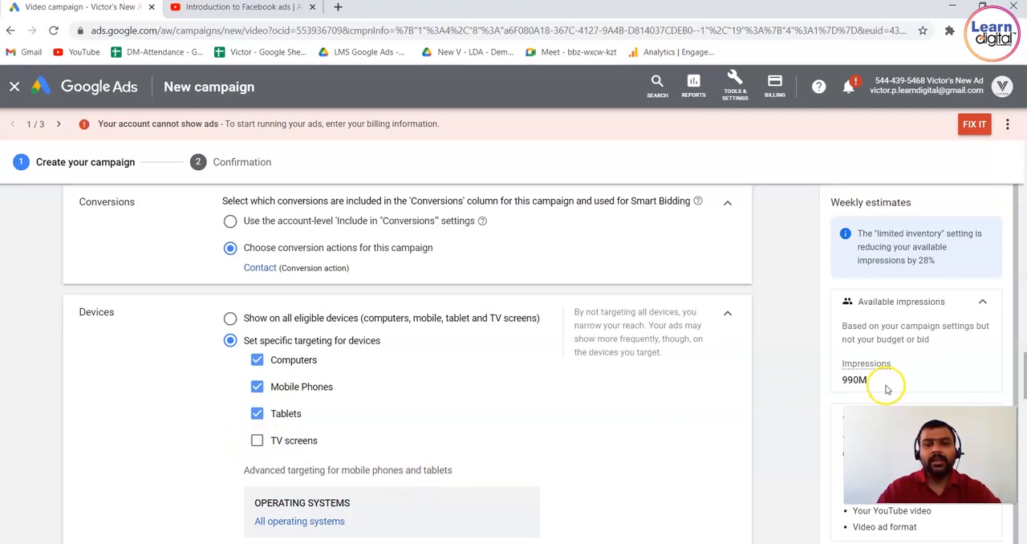
double_click(840, 382)
left_click(772, 371)
scroll(772, 372, "down", 3)
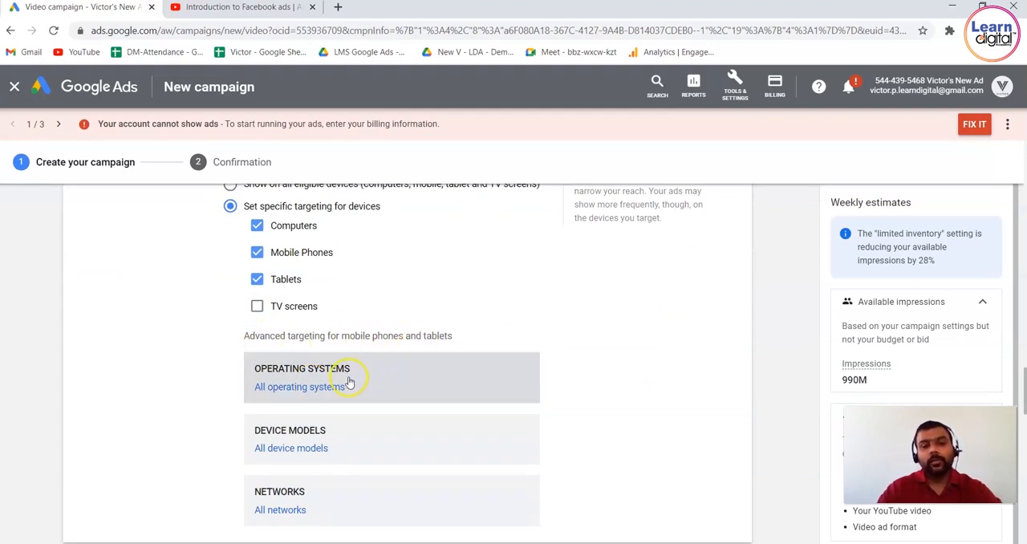
Try selecting Android under operating system targeting and examine its minimum and current version range options.
left_click(327, 388)
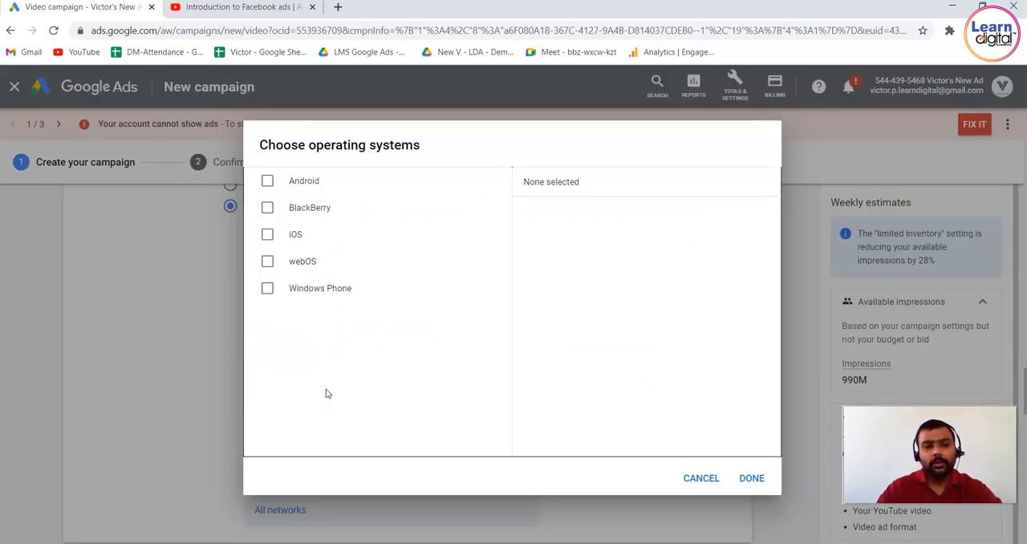
left_click(268, 181)
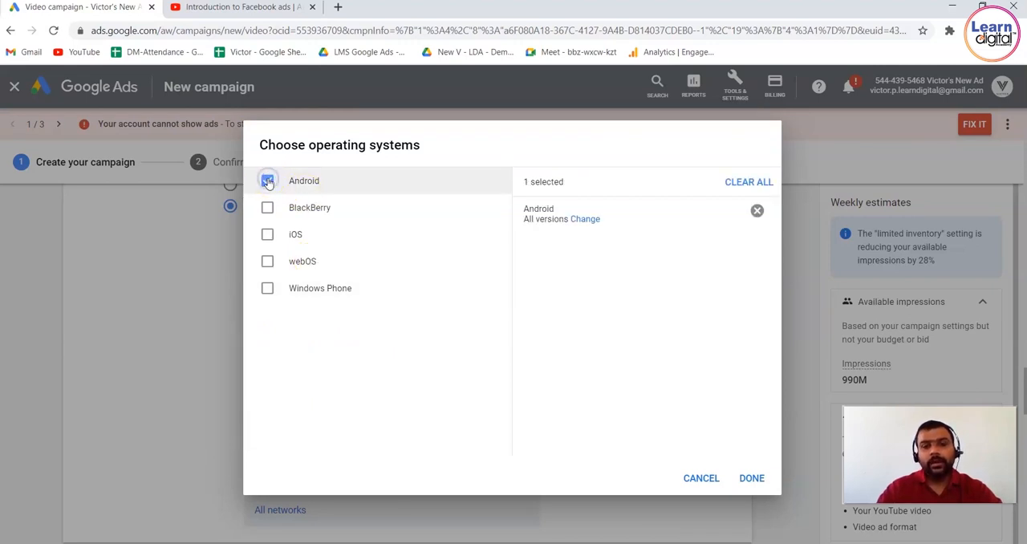
left_click(580, 219)
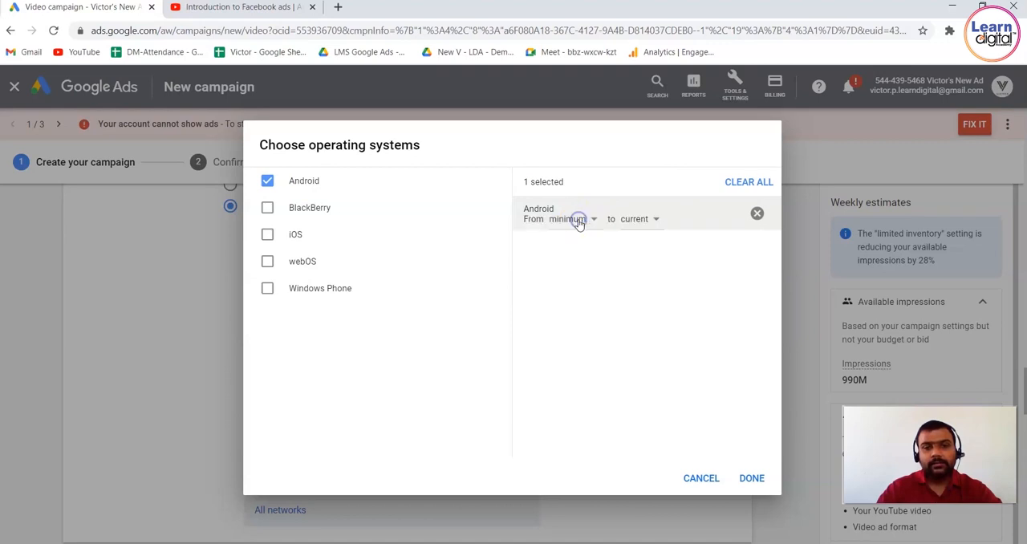
left_click(588, 221)
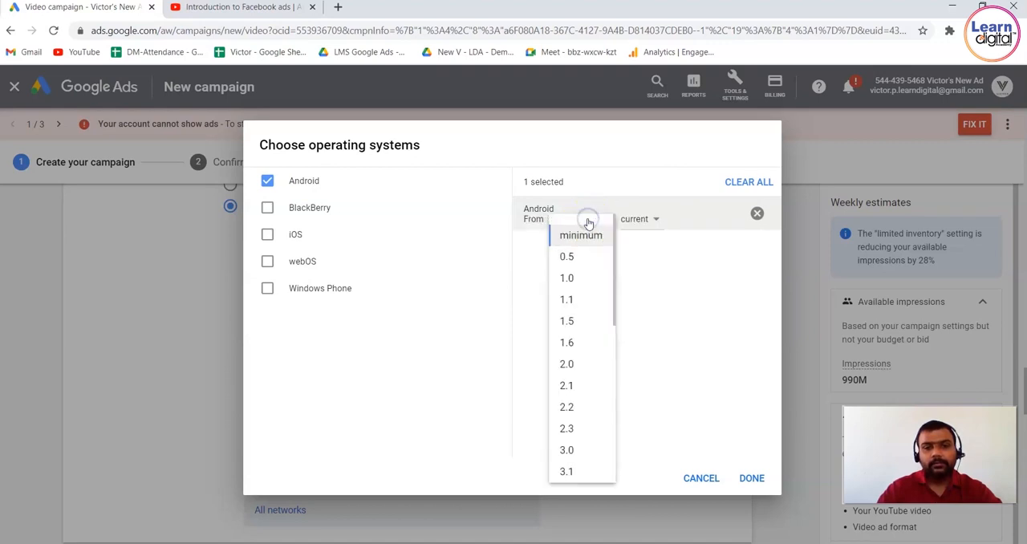
left_click(532, 328)
left_click(589, 220)
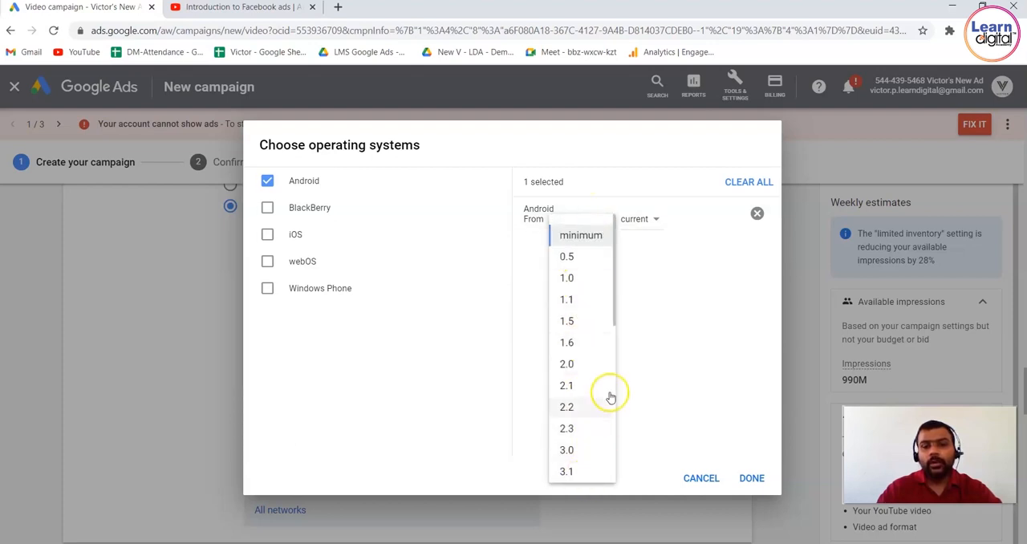
left_click_drag(616, 321, 613, 538)
left_click(657, 222)
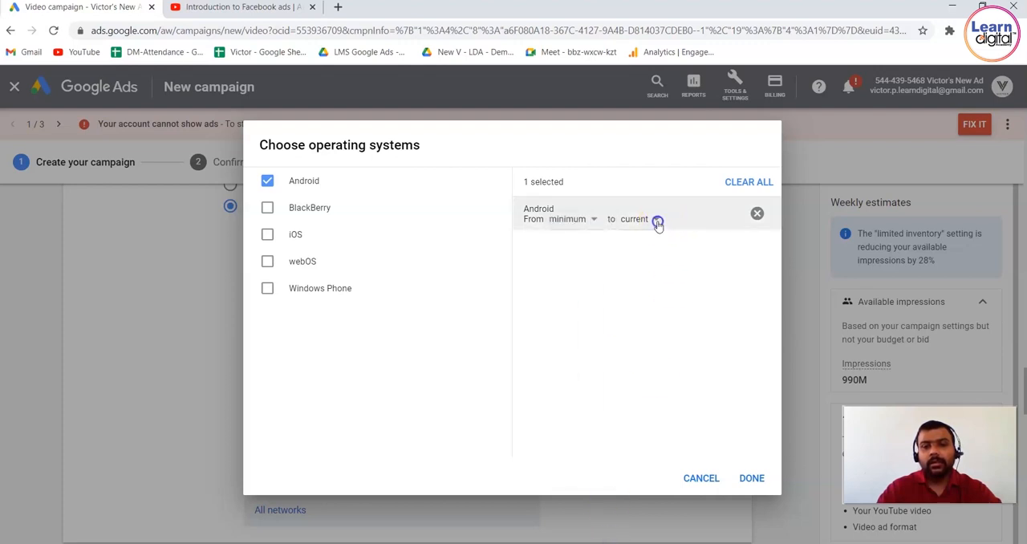
left_click(657, 221)
left_click(545, 351)
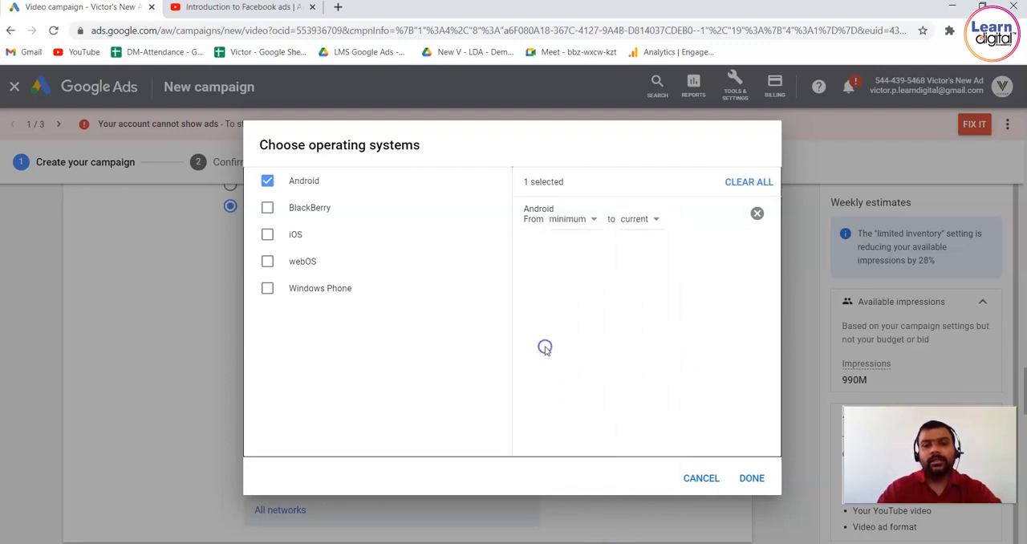
Try adding BlackBerry and webOS to the targeted operating systems, and discard the whole operating system selection.
left_click(267, 207)
left_click(268, 251)
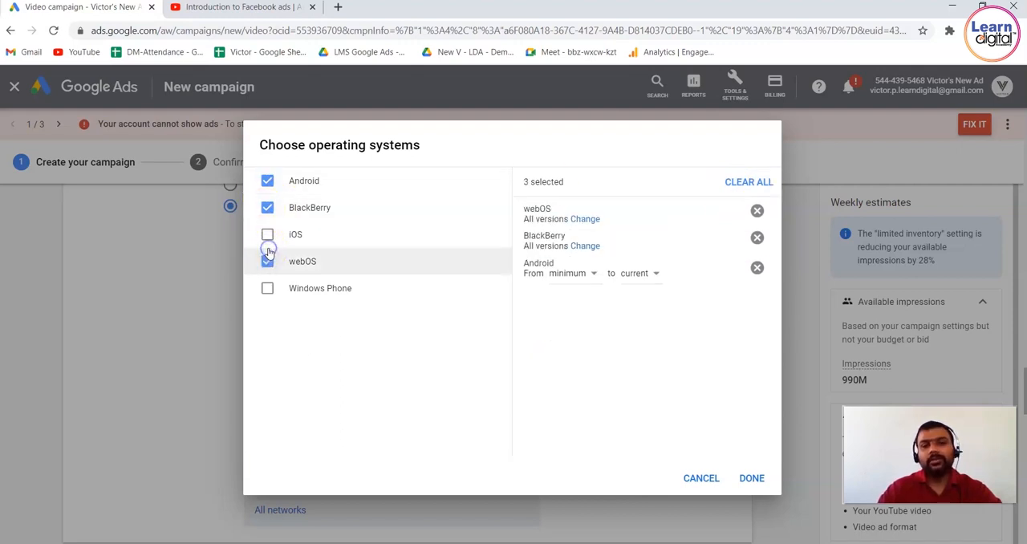
left_click(712, 478)
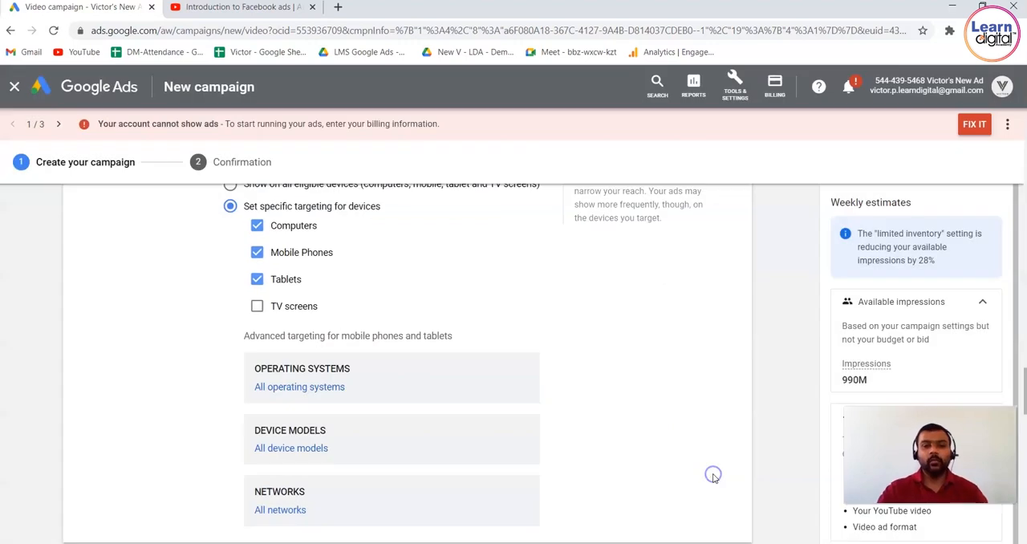
Examine the Android brands offered under device model targeting, and leave the selection without choosing any.
left_click(319, 450)
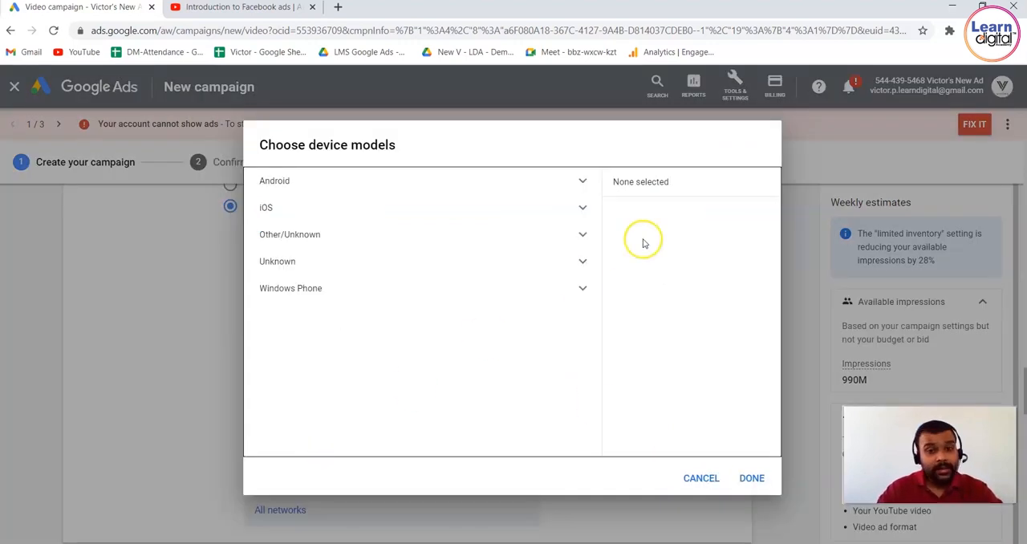
left_click(593, 178)
left_click(573, 184)
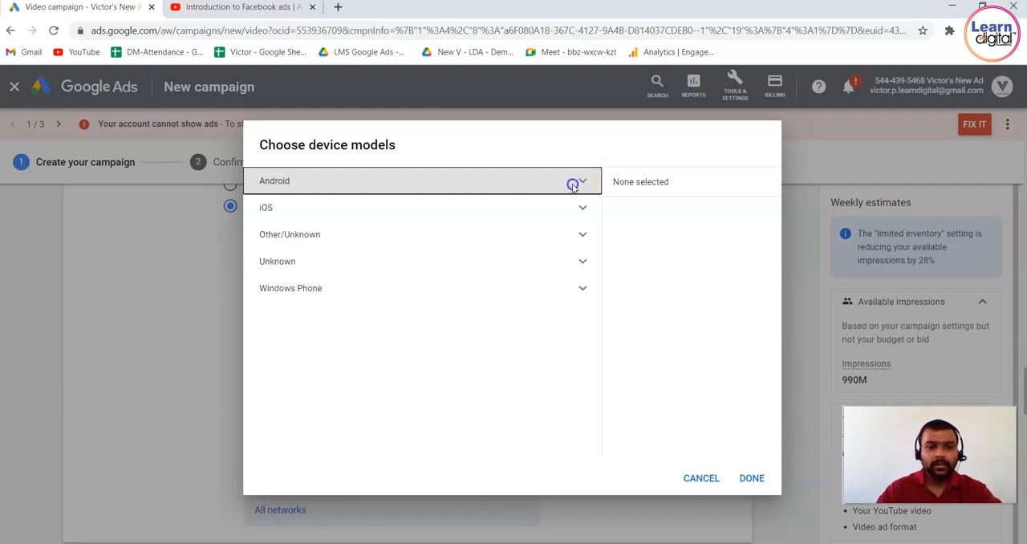
left_click(572, 184)
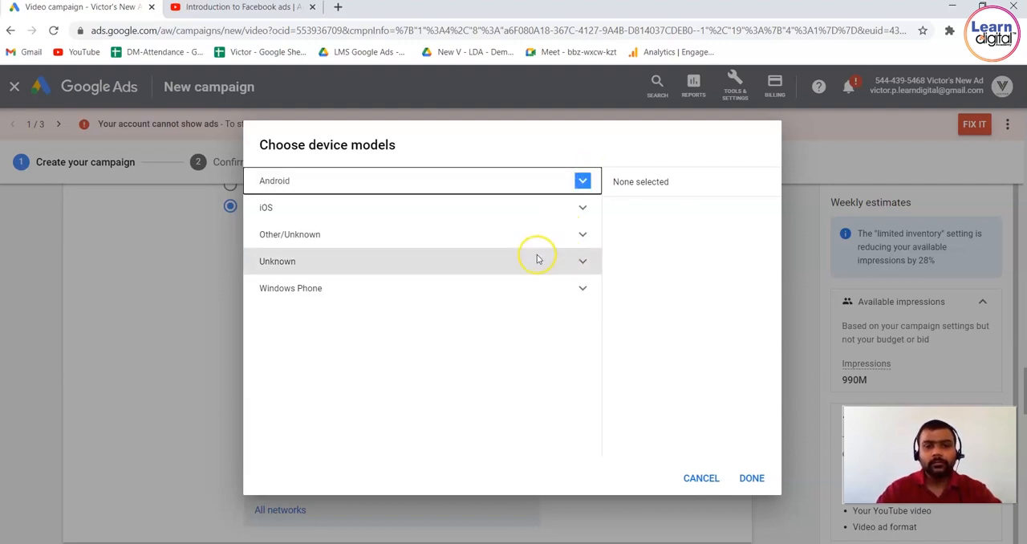
left_click(574, 179)
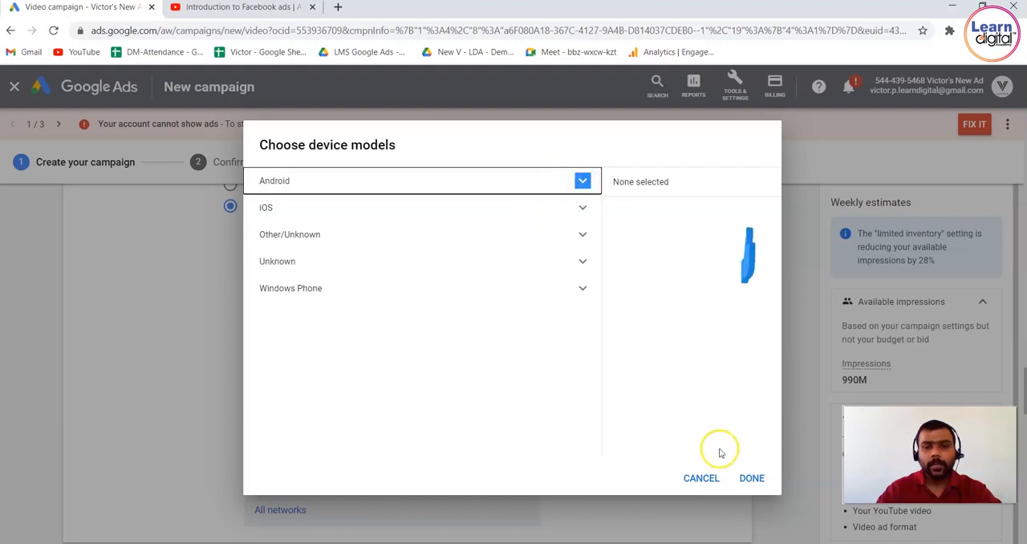
left_click(701, 478)
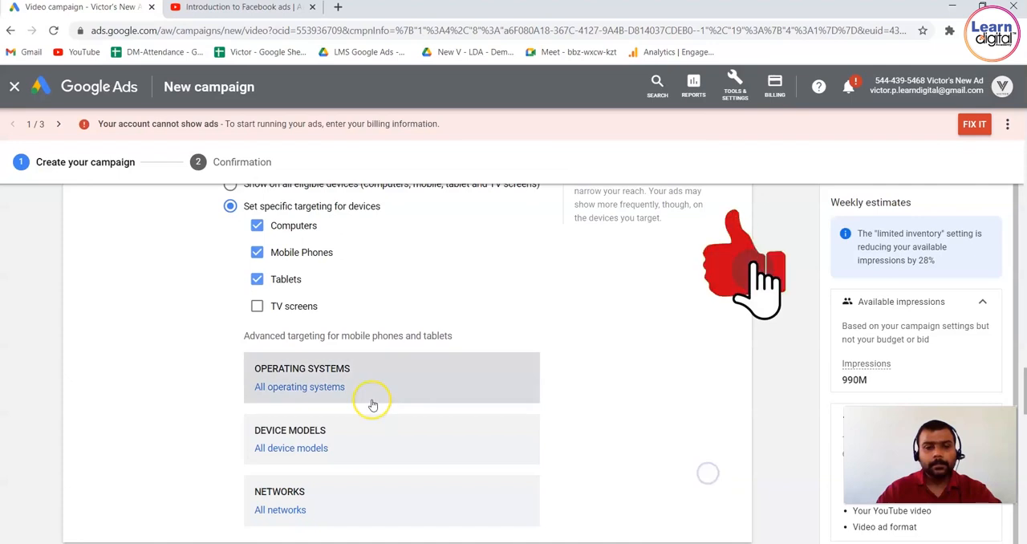
left_click(305, 446)
left_click(585, 180)
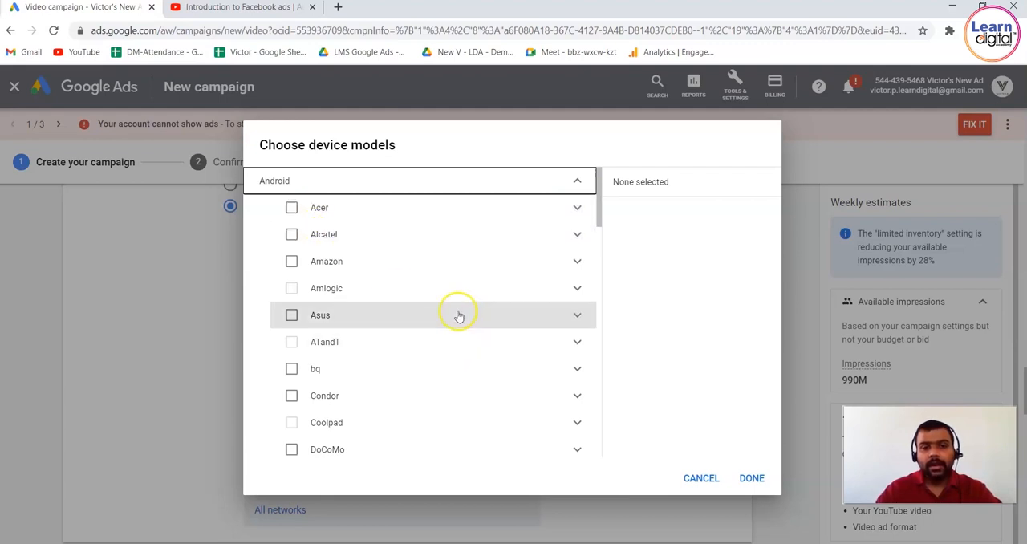
left_click_drag(600, 217, 595, 374)
left_click(703, 479)
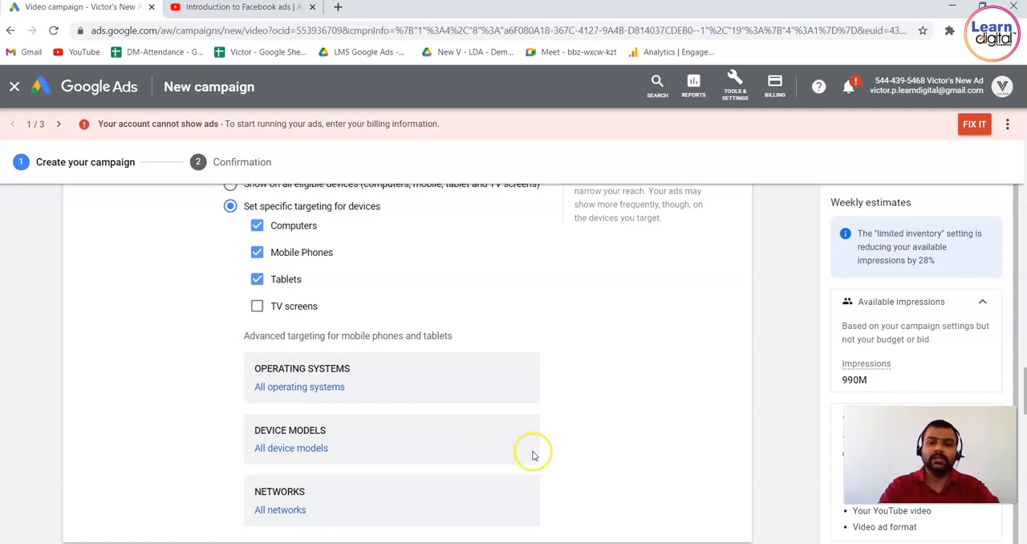
Try targeting all mobile networks in India, and discard the network selection.
left_click(288, 511)
left_click(338, 208)
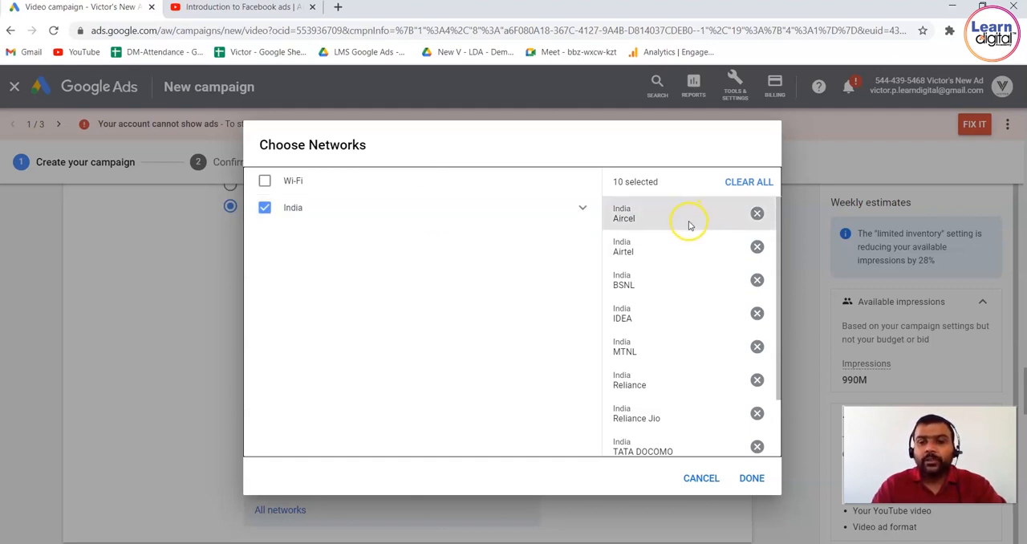
left_click(708, 480)
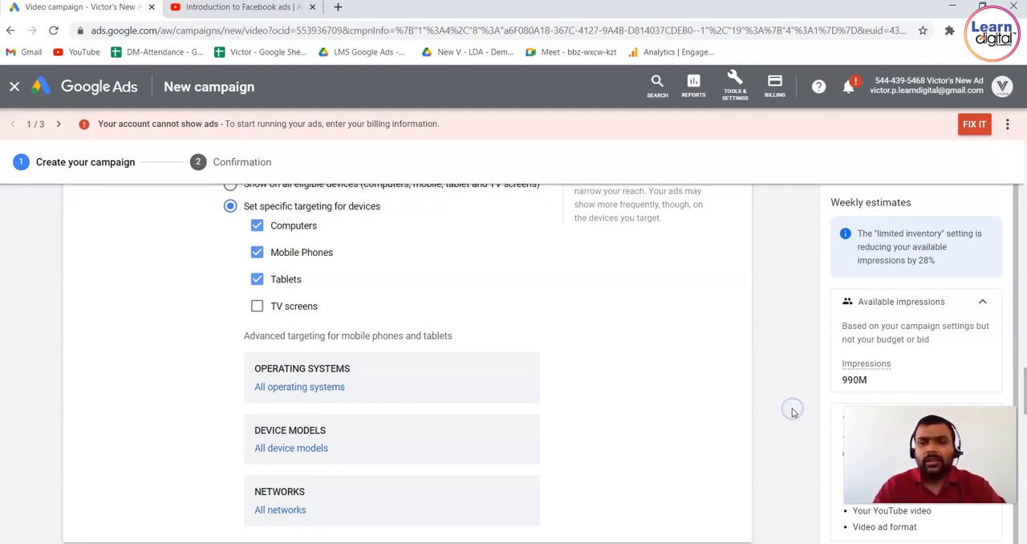
Expand the frequency capping settings and highlight the description about limiting how often ads show to the same user.
scroll(792, 412, "down", 3)
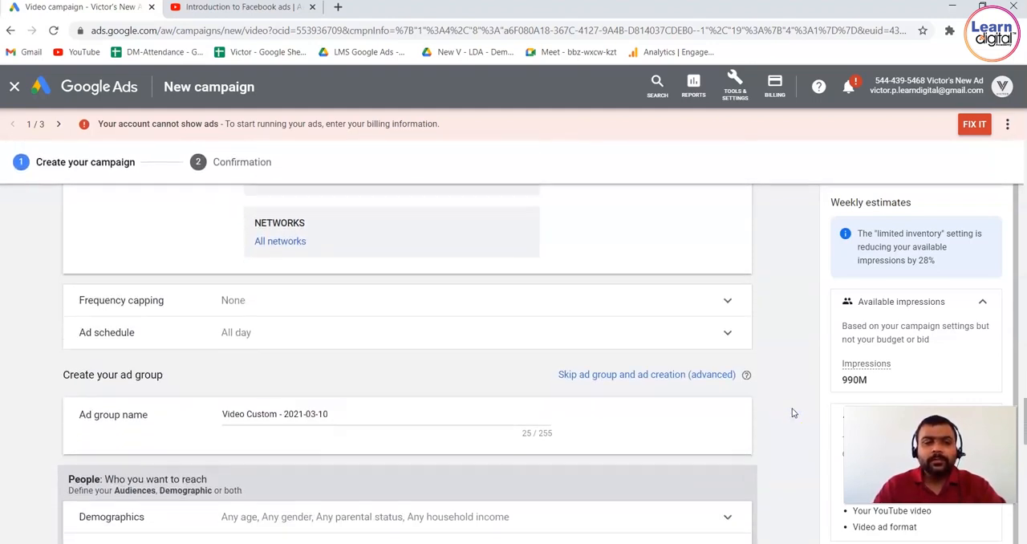
left_click(615, 273)
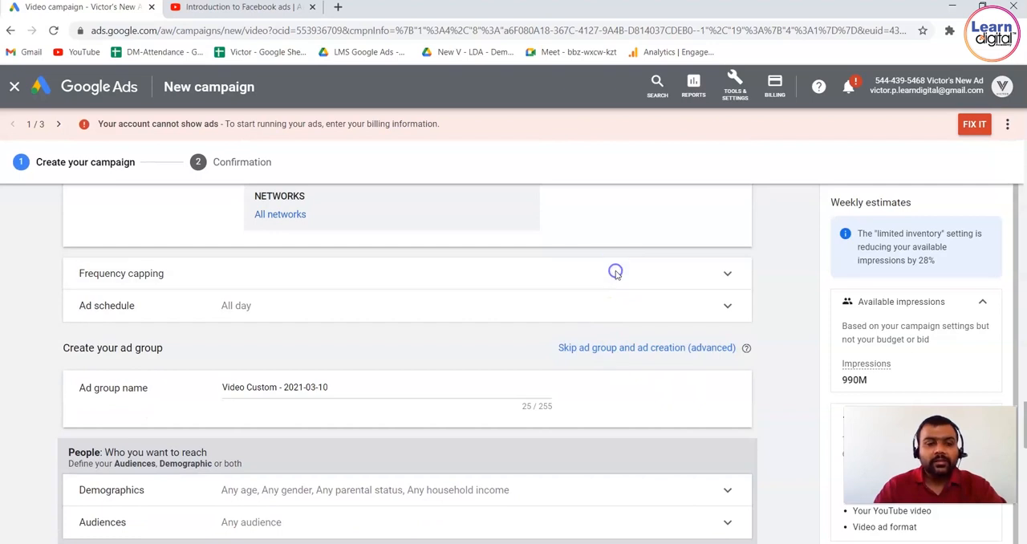
left_click_drag(222, 274, 570, 276)
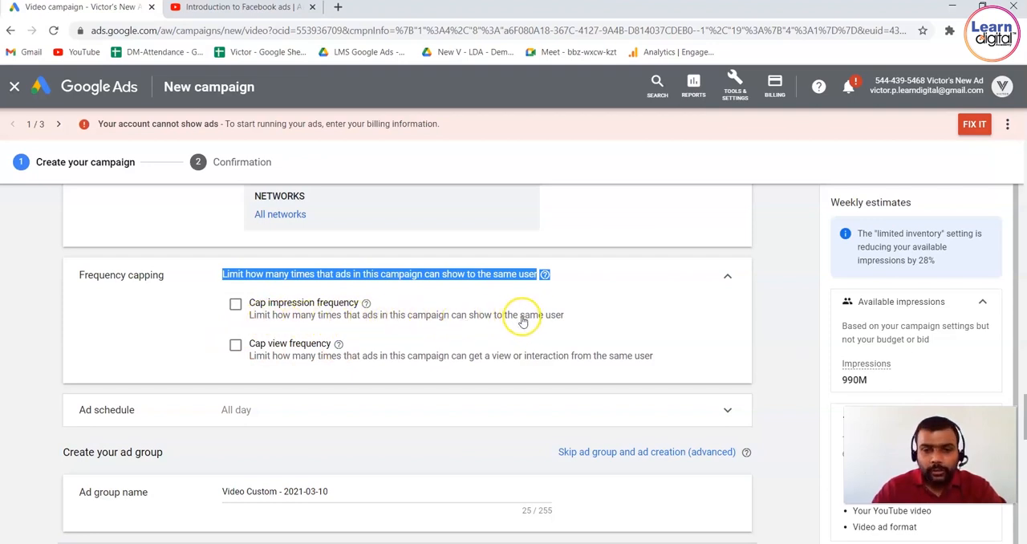
Enable the impression frequency cap and set it to 5 impressions per week.
left_click(234, 310)
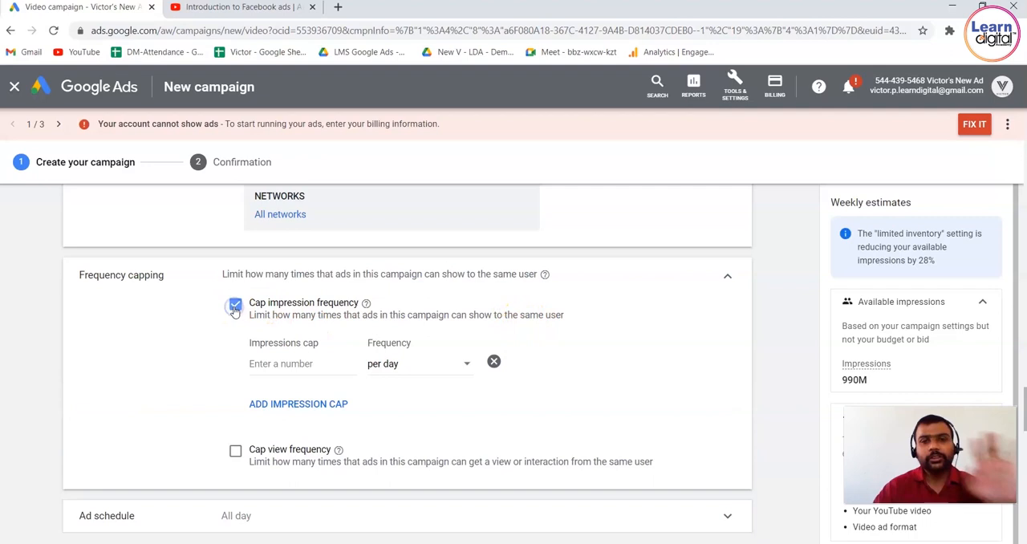
left_click(329, 363)
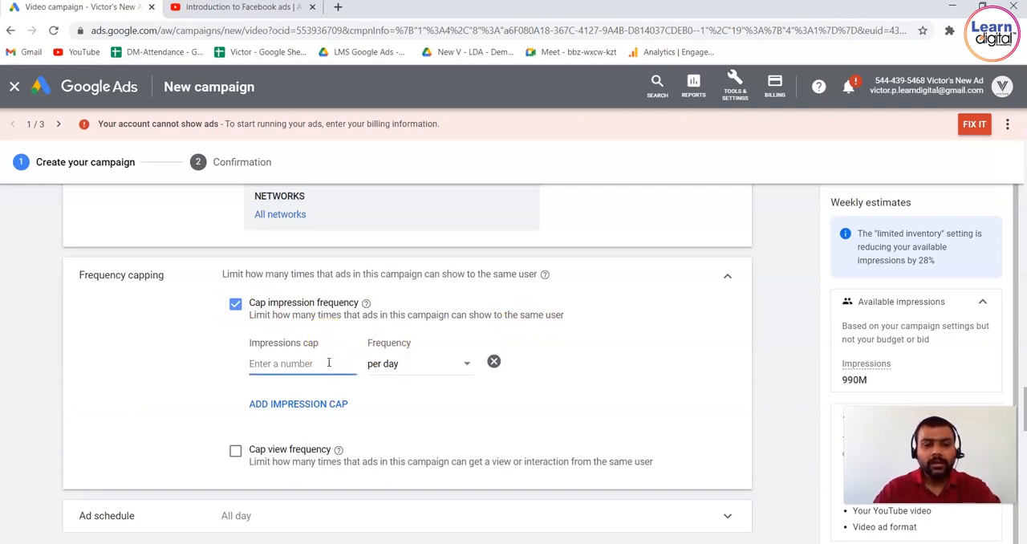
type("2")
key("BackSpace")
type("5")
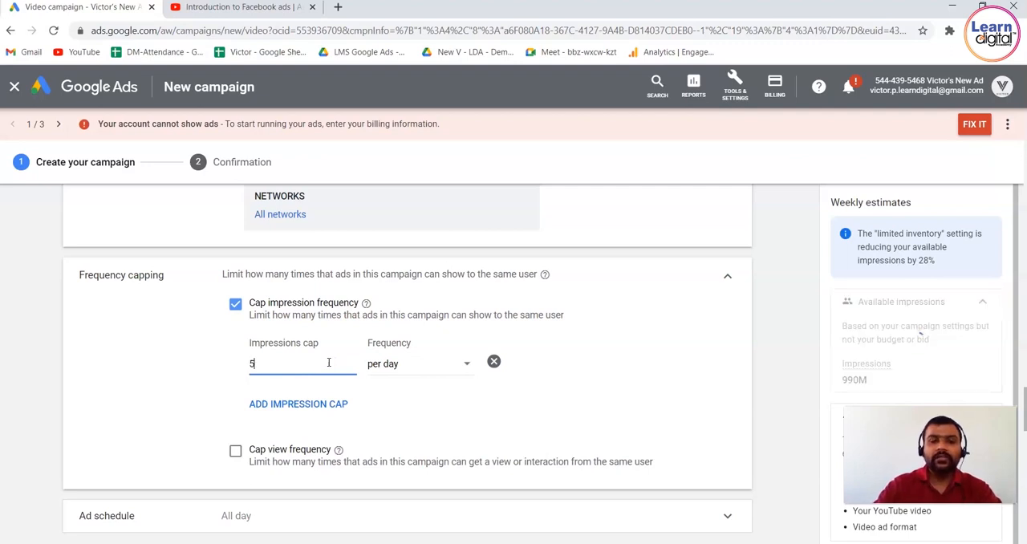
left_click(463, 364)
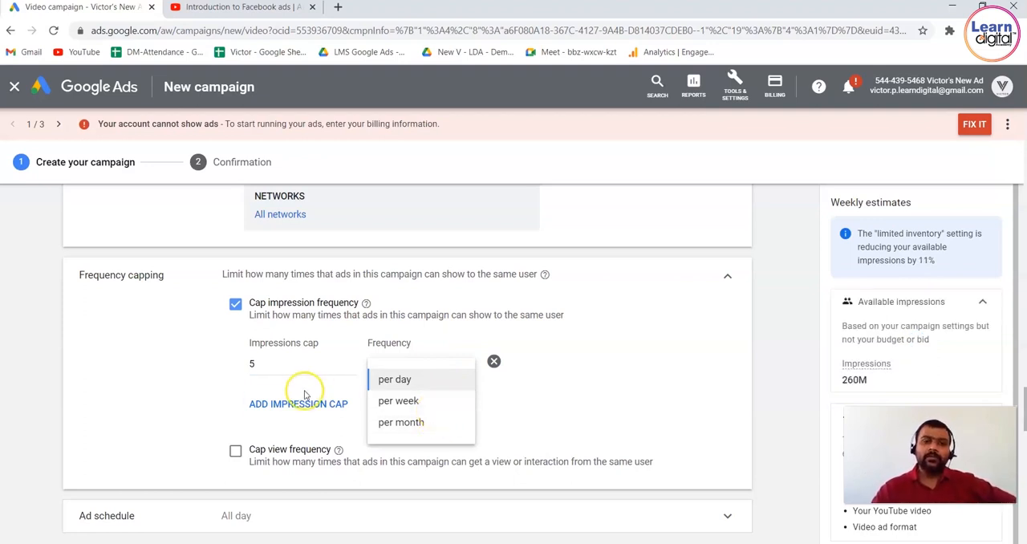
left_click(406, 402)
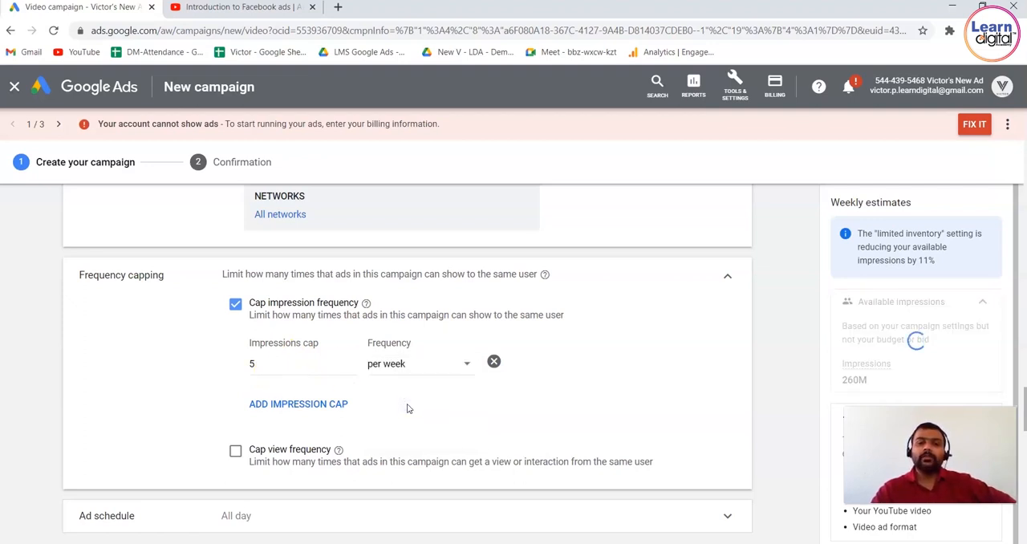
Change the impression frequency cap to 2 impressions per day.
left_click(394, 369)
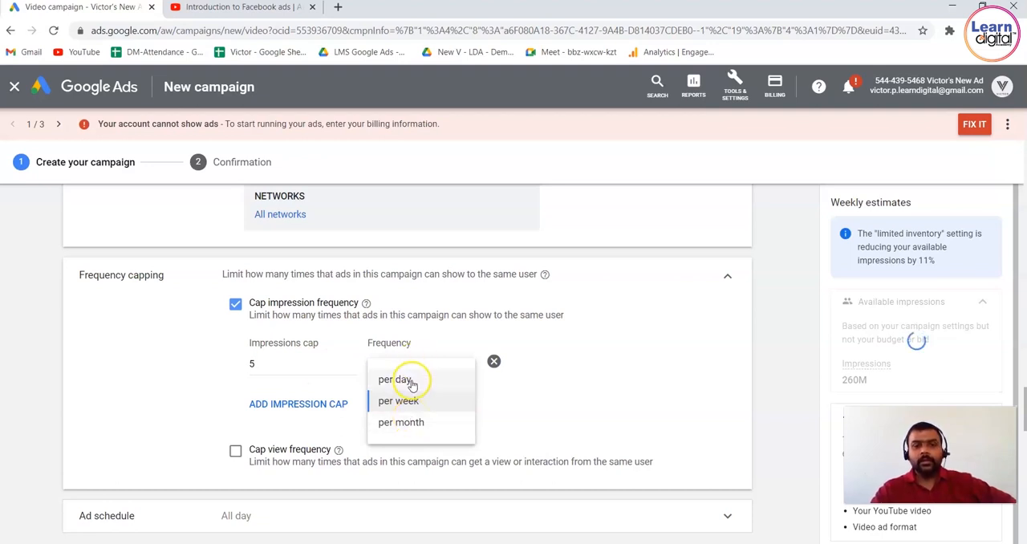
left_click(327, 366)
key("BackSpace")
type("2")
left_click(430, 374)
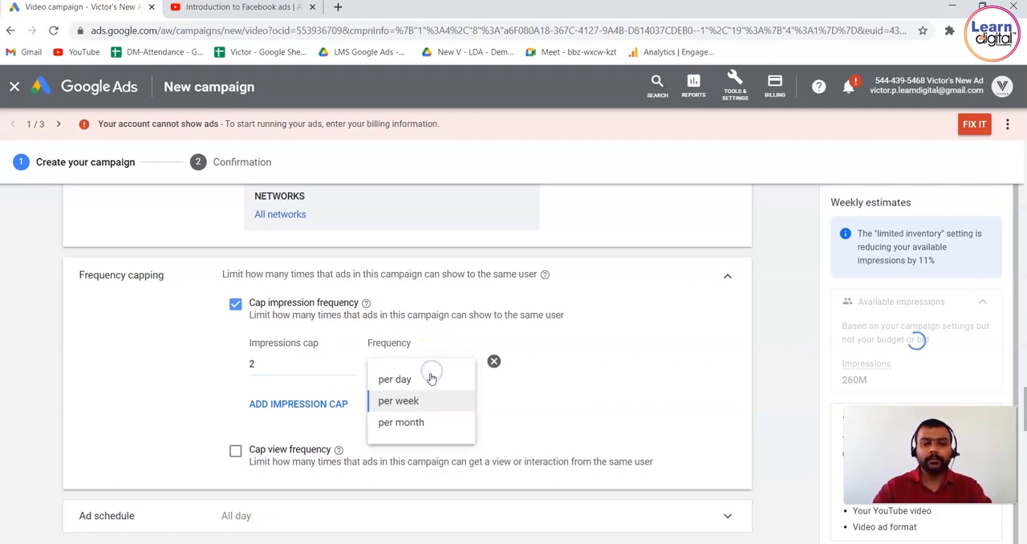
left_click(428, 379)
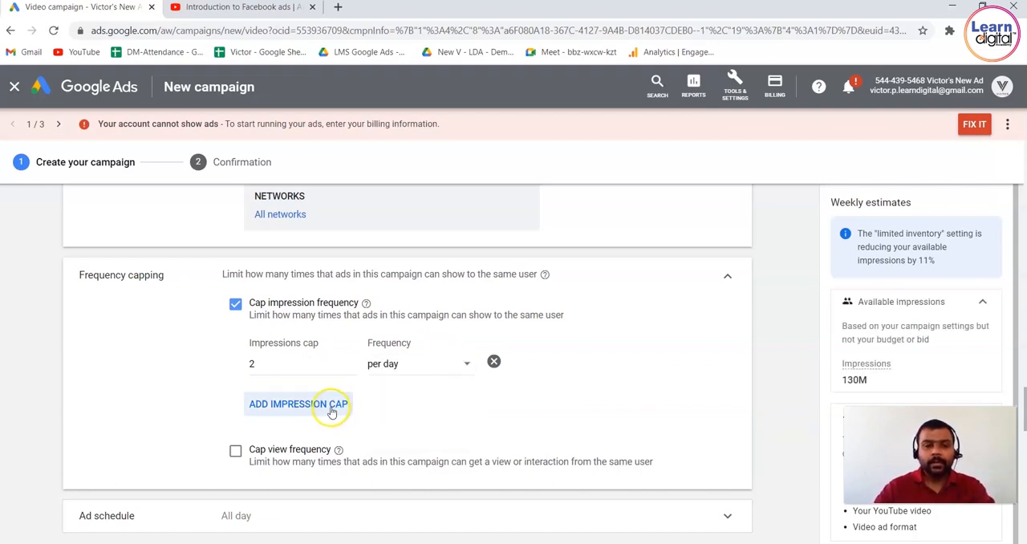
Enable the view frequency cap and set it to 2 views per day.
left_click(235, 451)
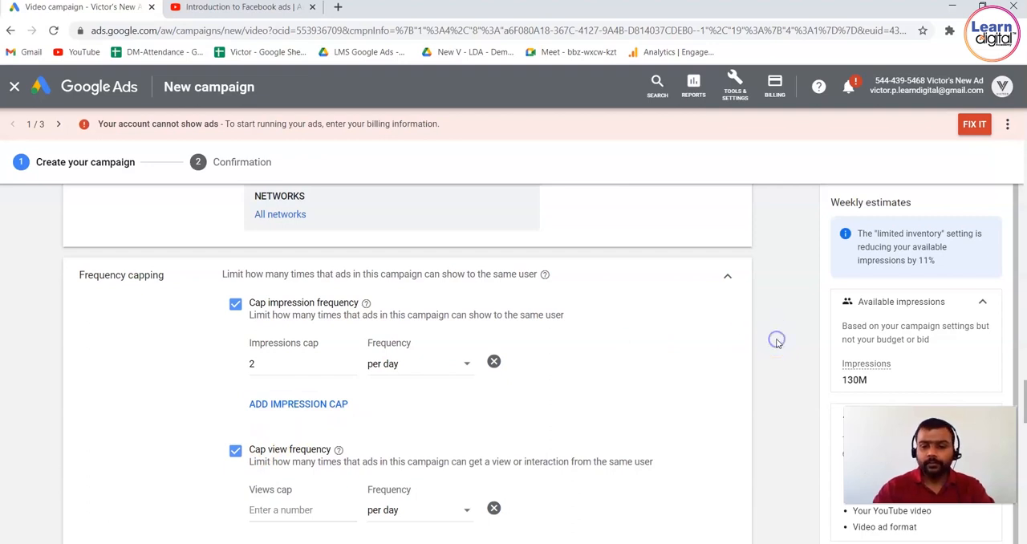
scroll(775, 343, "down", 2)
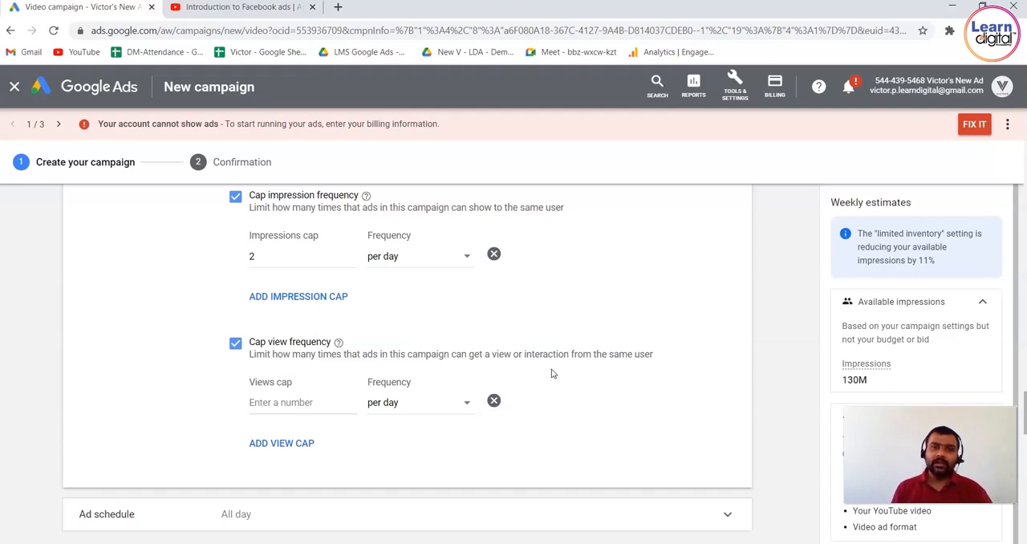
left_click(297, 401)
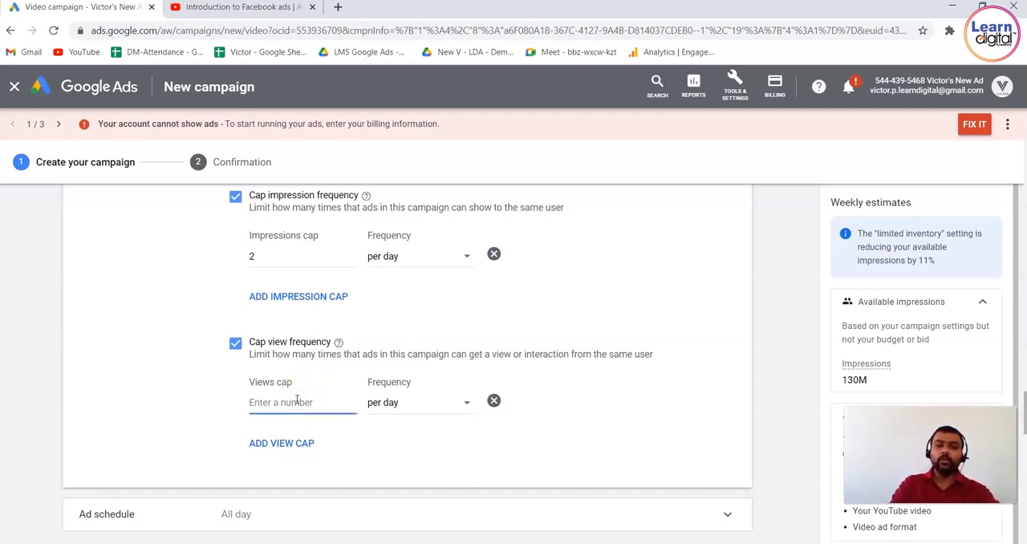
type("2")
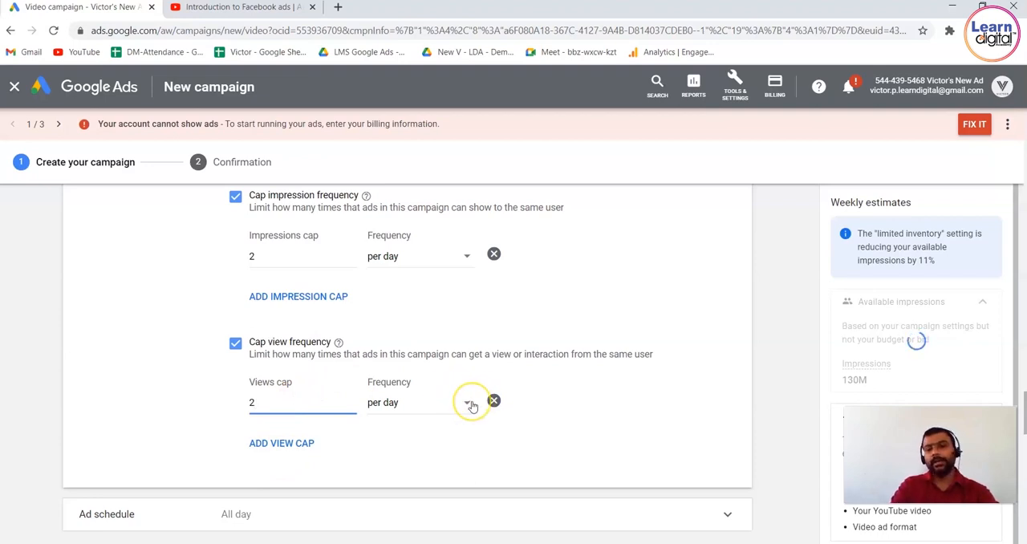
left_click(762, 303)
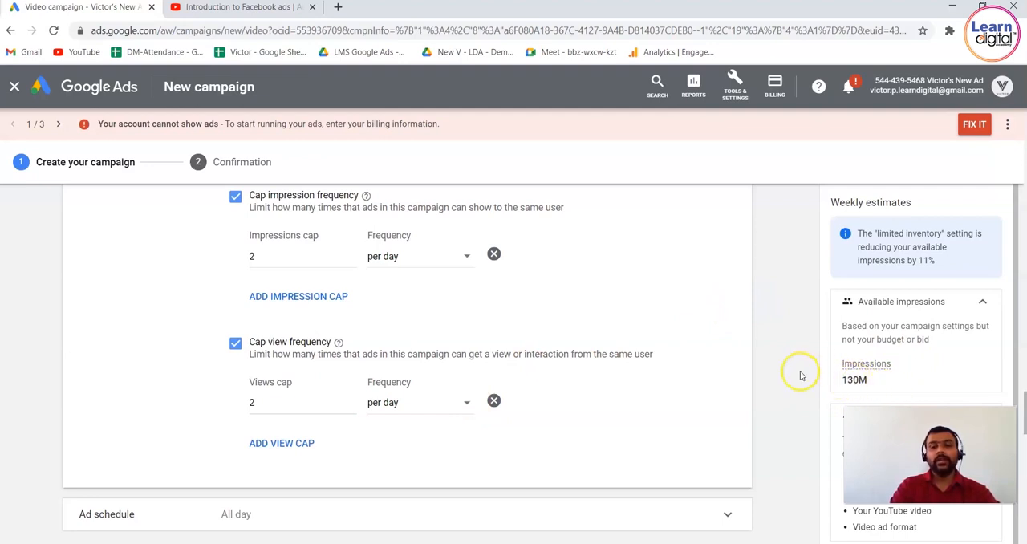
scroll(800, 376, "down", 3)
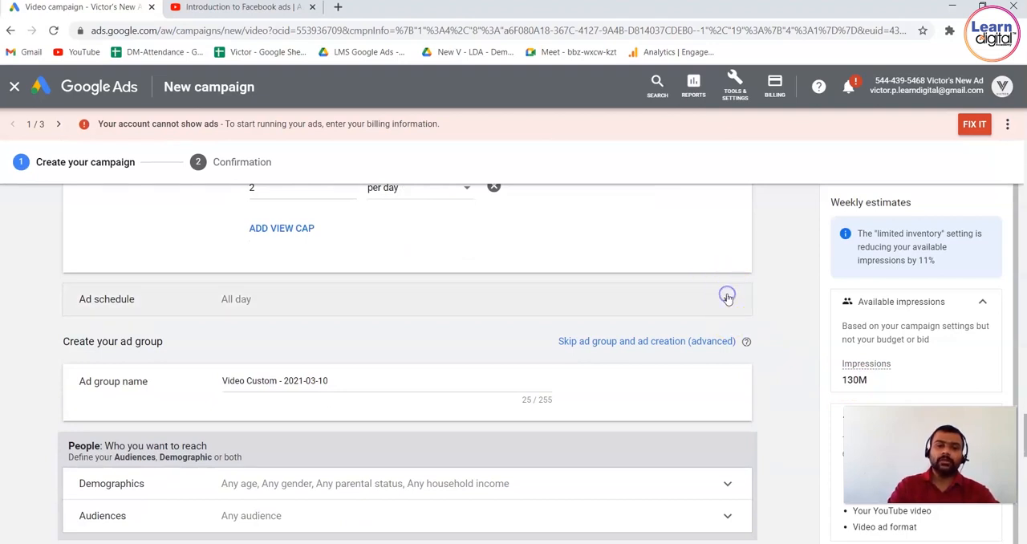
Set the ad schedule to Saturdays - Sundays with a start time of 00:15.
left_click(727, 298)
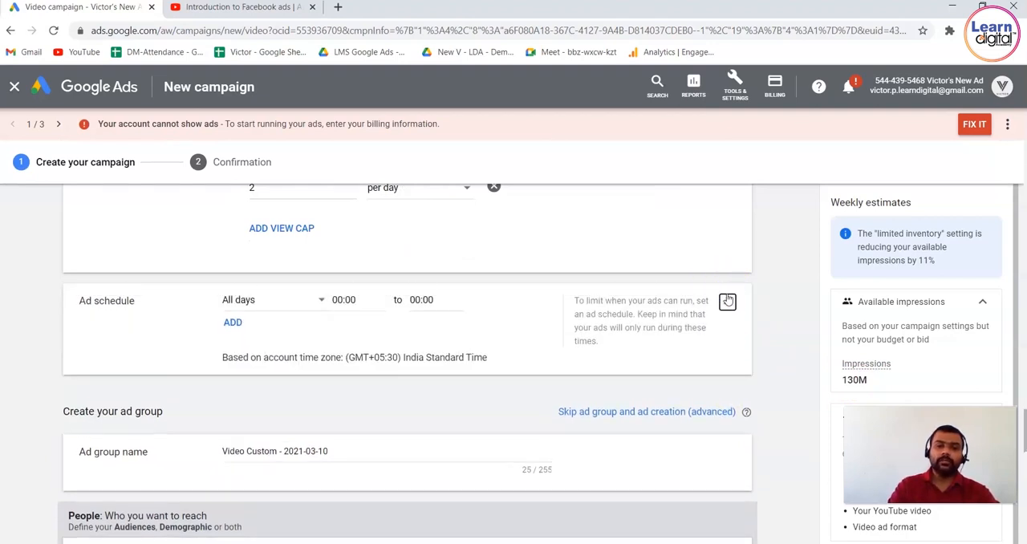
left_click(327, 301)
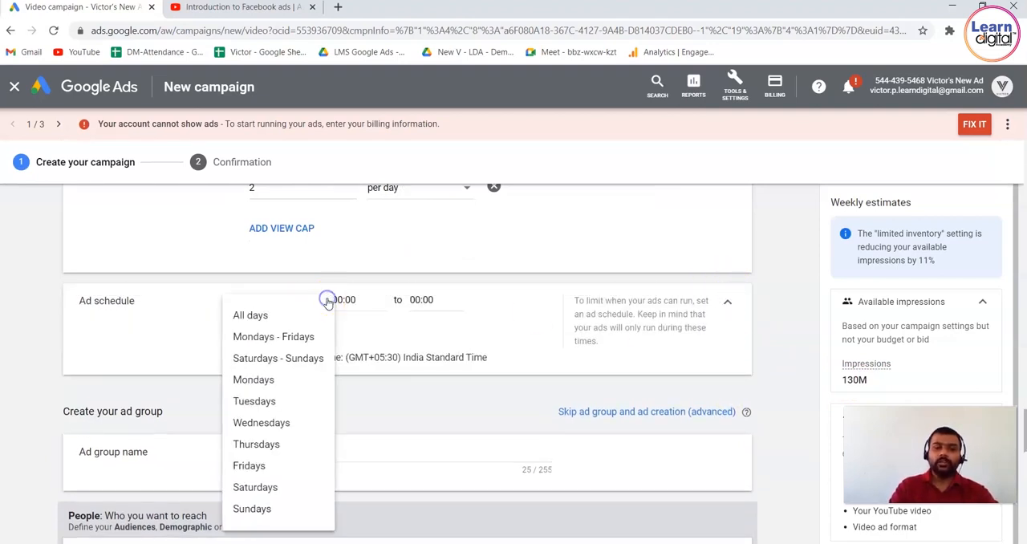
left_click(312, 361)
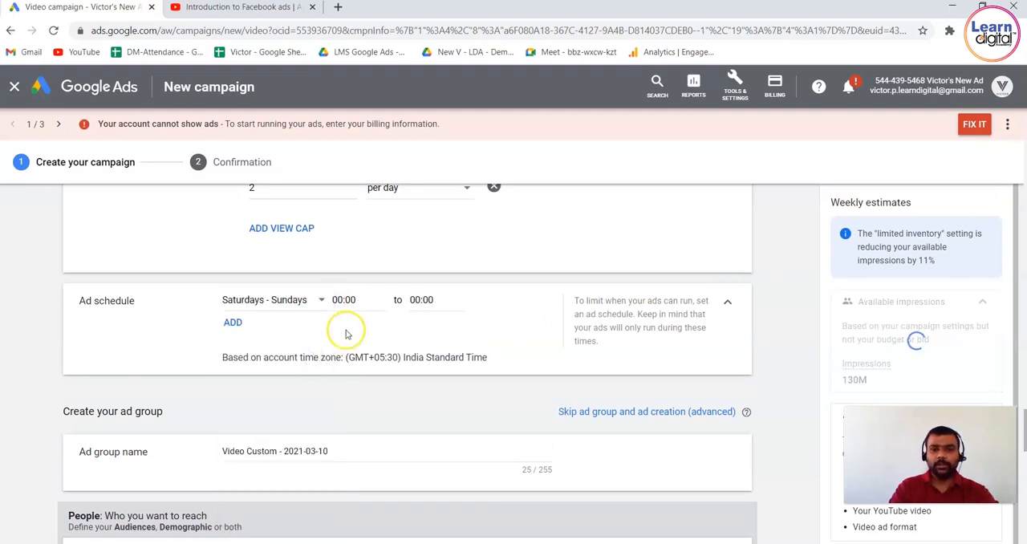
left_click(365, 300)
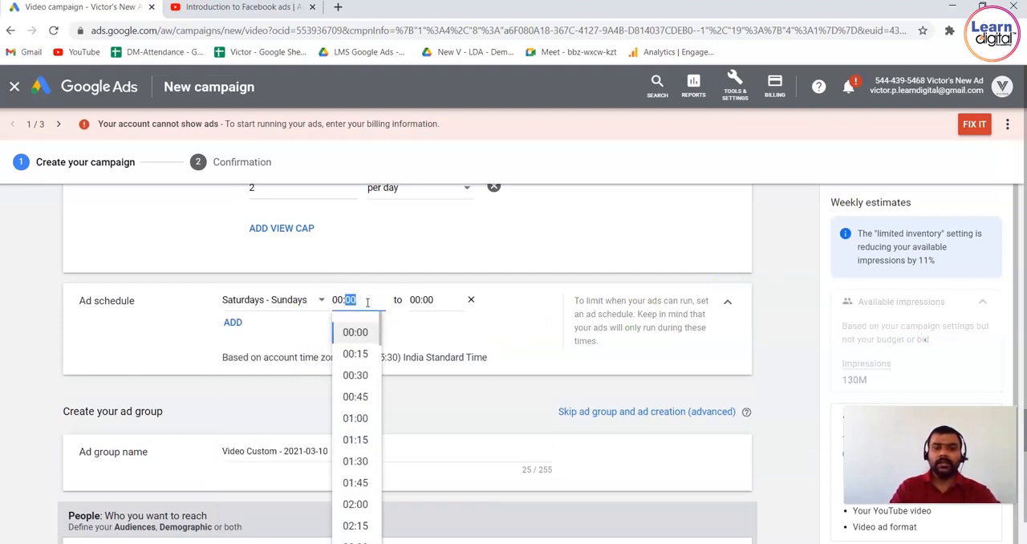
key("BackSpace")
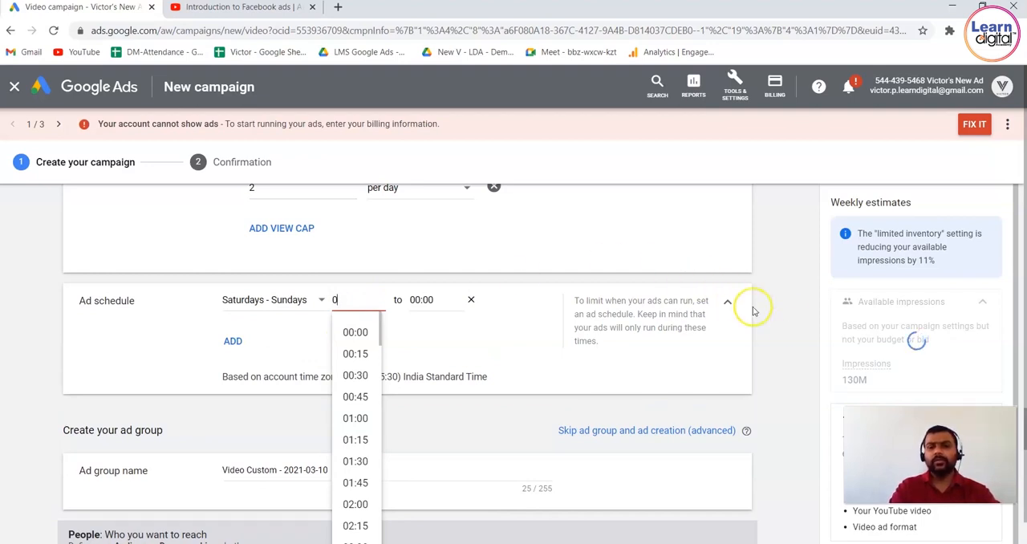
left_click(789, 323)
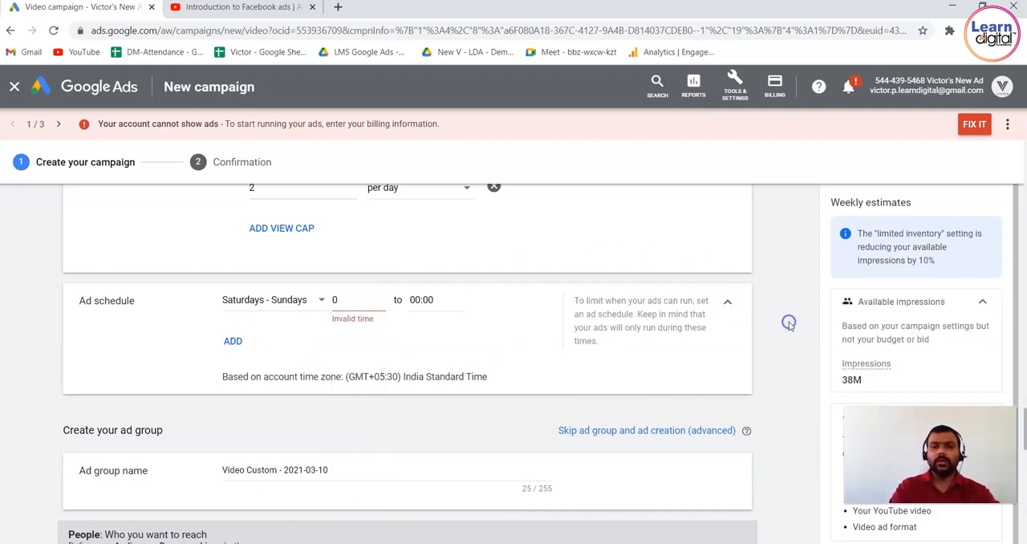
left_click(345, 300)
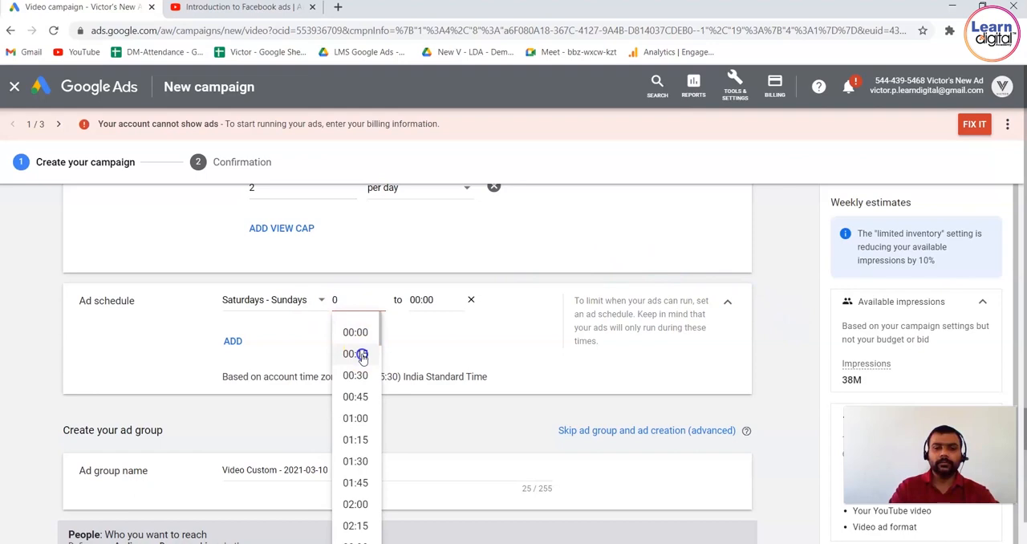
left_click(361, 356)
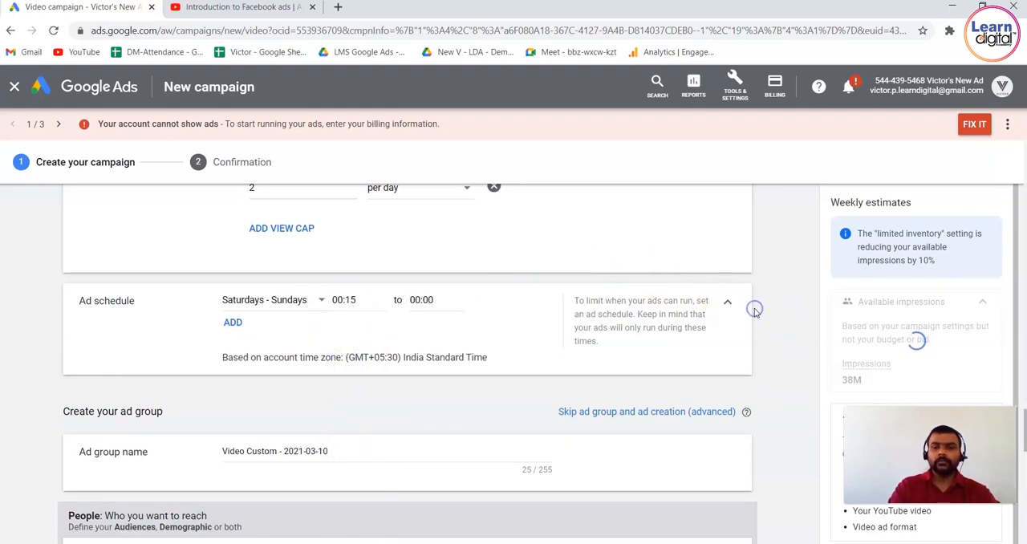
Rename the ad group as Ad Groups Demo.
scroll(754, 312, "down", 1)
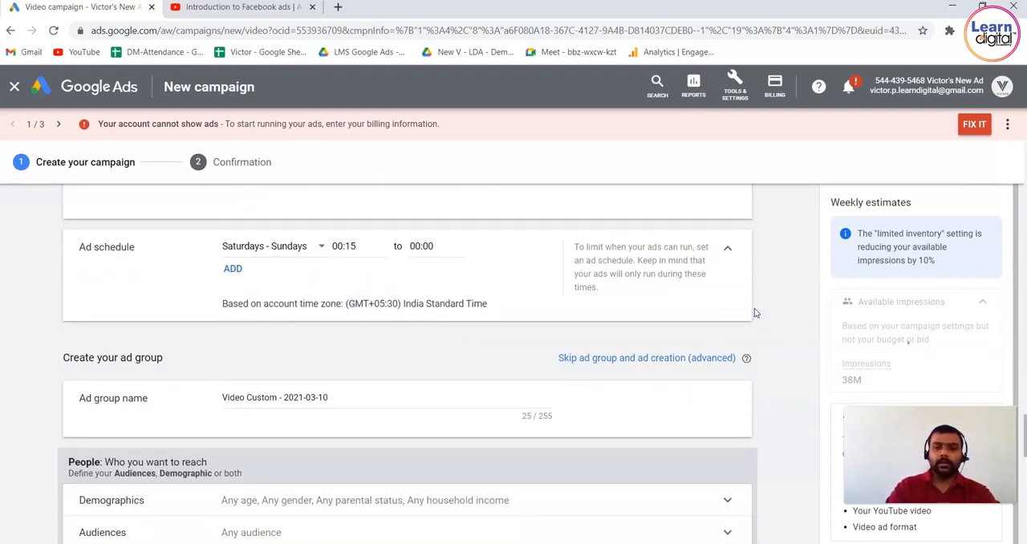
scroll(768, 326, "down", 3)
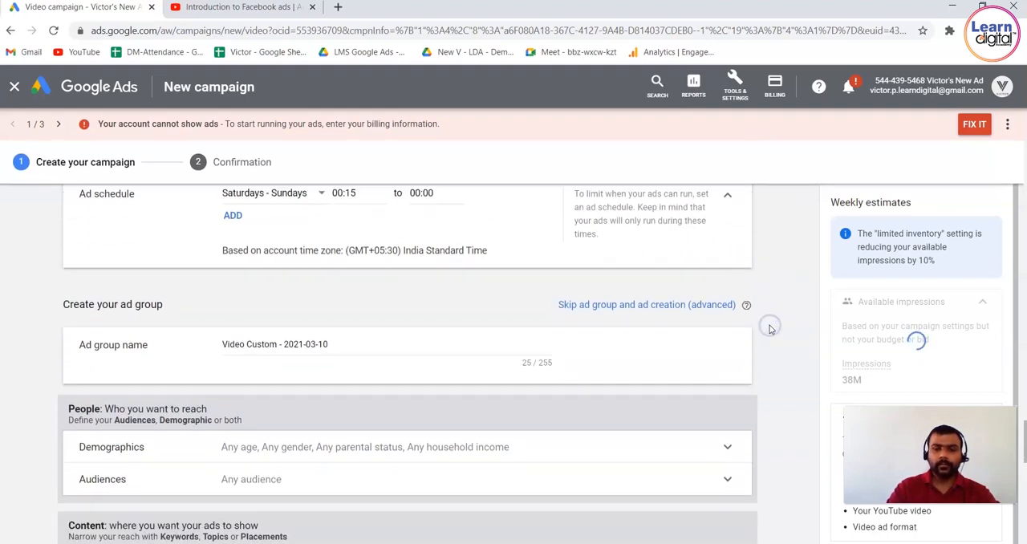
triple_click(407, 235)
type("Ad Groups Demo")
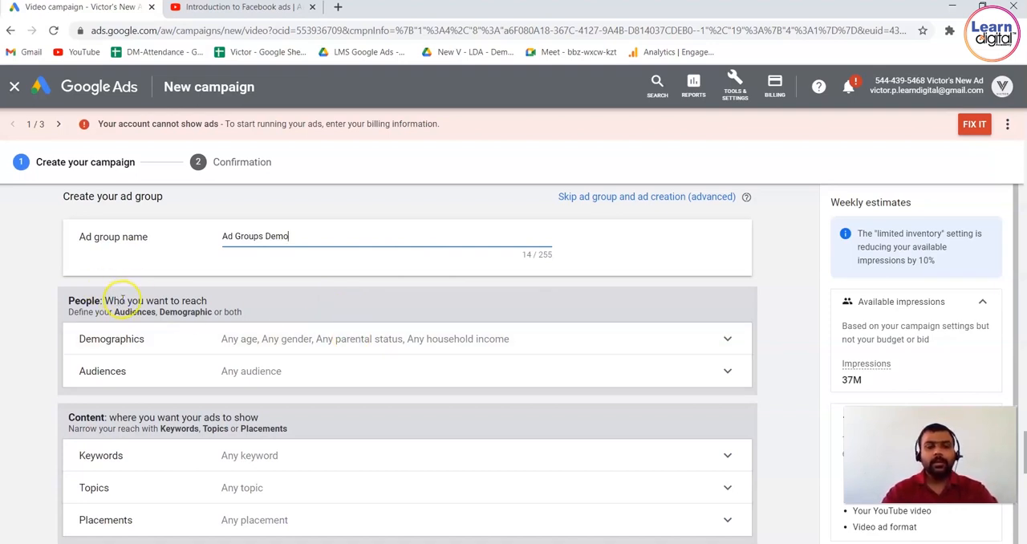
Expand the ad group's demographic targeting, review its options and highlight the Top 10% household income label.
left_click(265, 350)
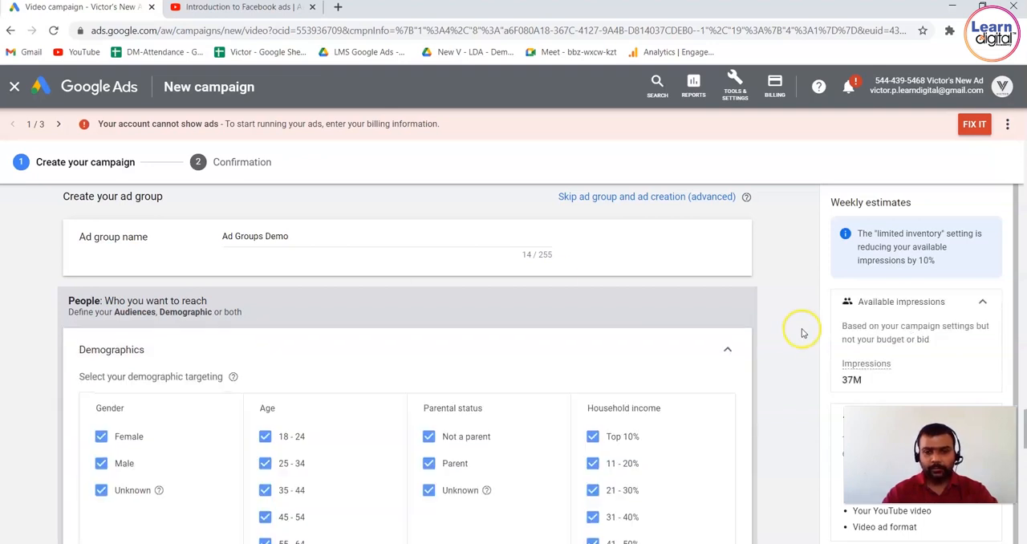
scroll(802, 331, "down", 1)
scroll(802, 331, "down", 1)
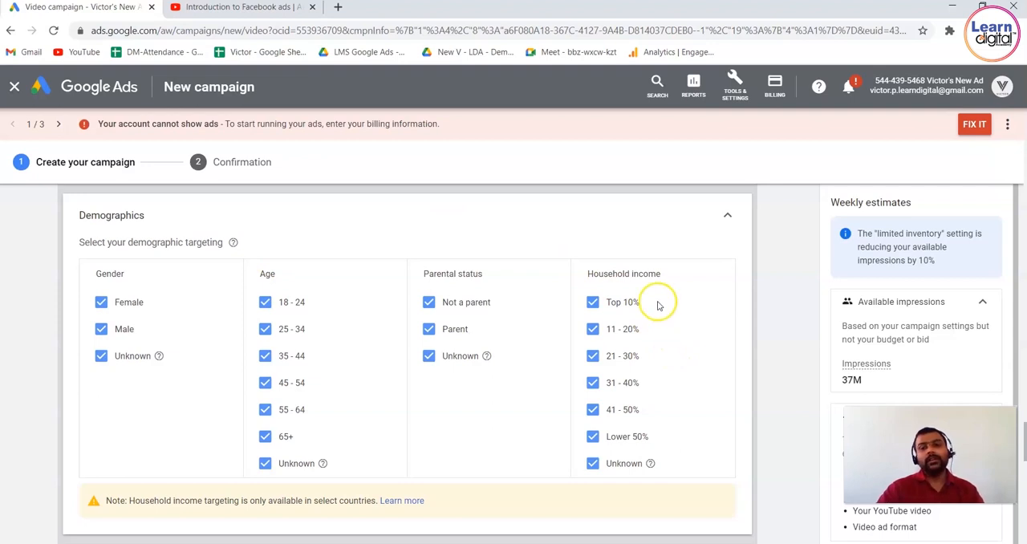
left_click_drag(657, 304, 590, 303)
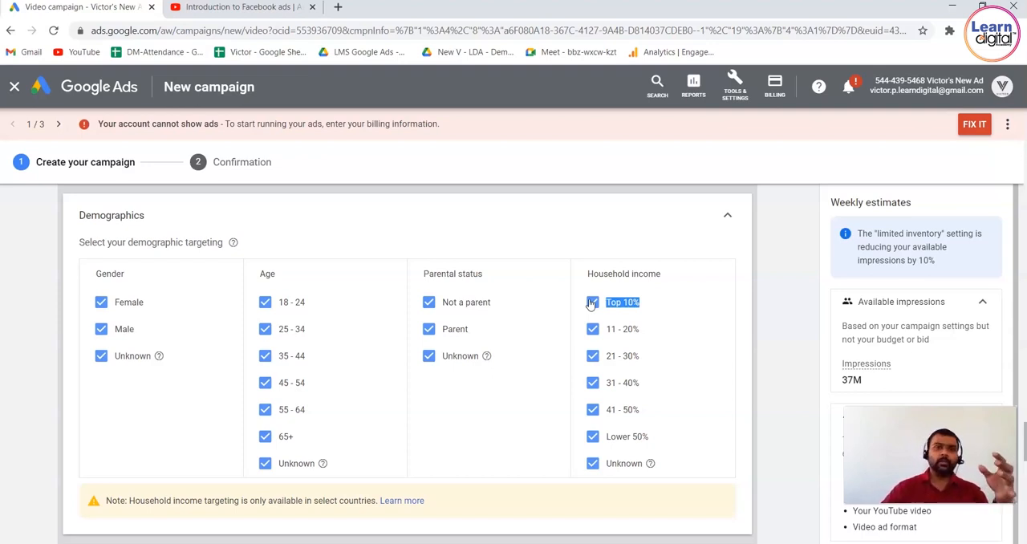
double_click(811, 266)
Select the Social Media Enthusiasts and Advertising & Marketing Services audiences for the ad group and highlight the estimated impressions.
scroll(812, 268, "down", 1)
scroll(811, 269, "down", 2)
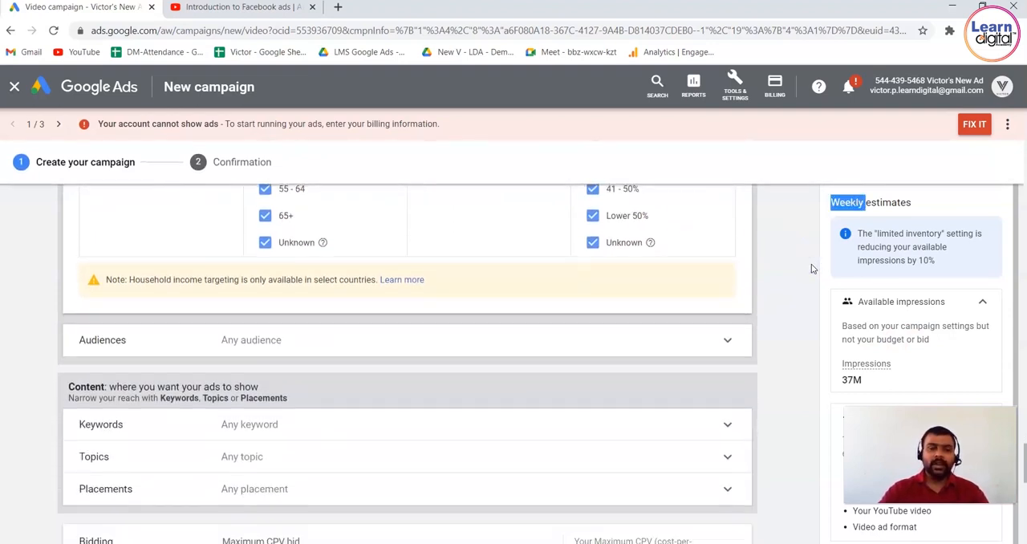
left_click(681, 318)
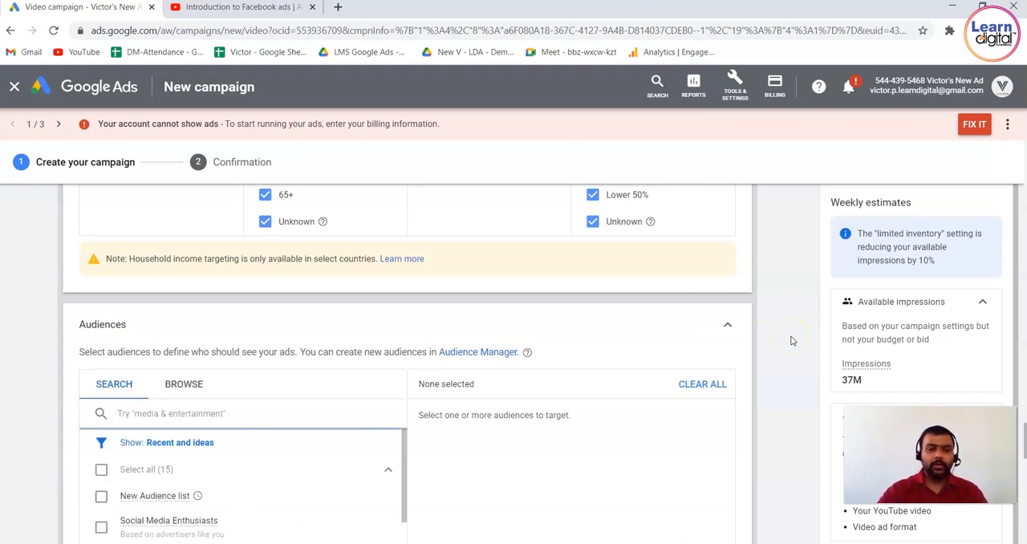
scroll(791, 341, "down", 2)
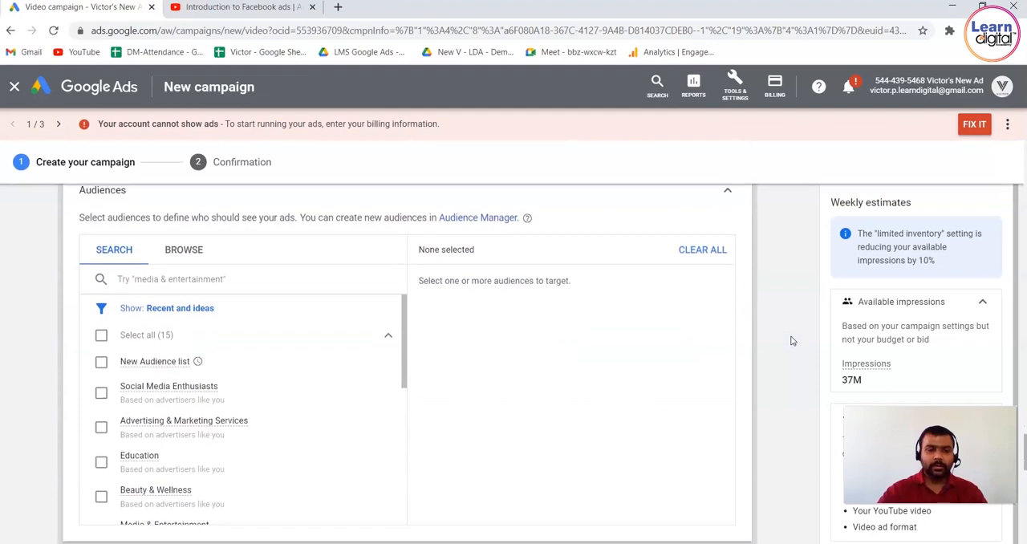
scroll(791, 341, "down", 1)
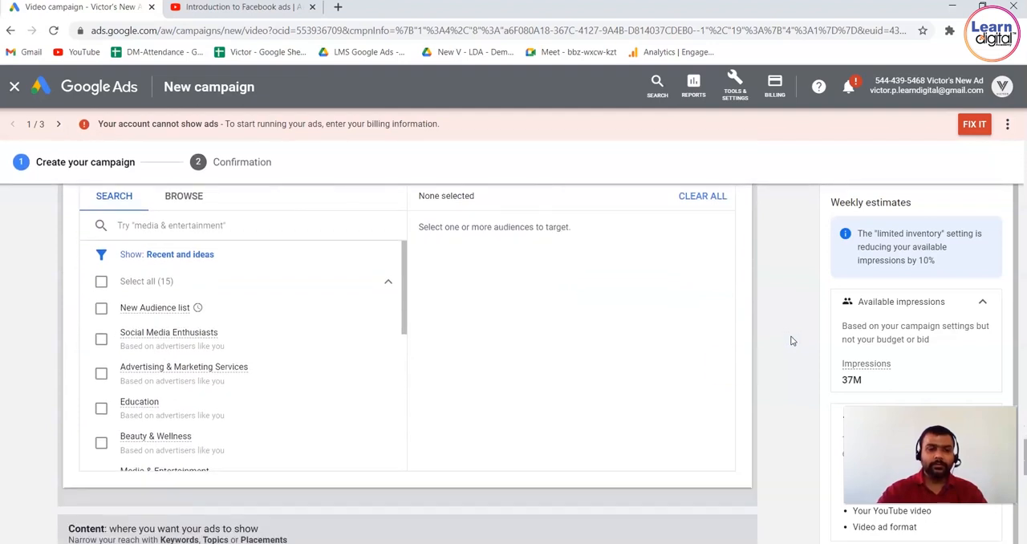
left_click(101, 340)
left_click(101, 373)
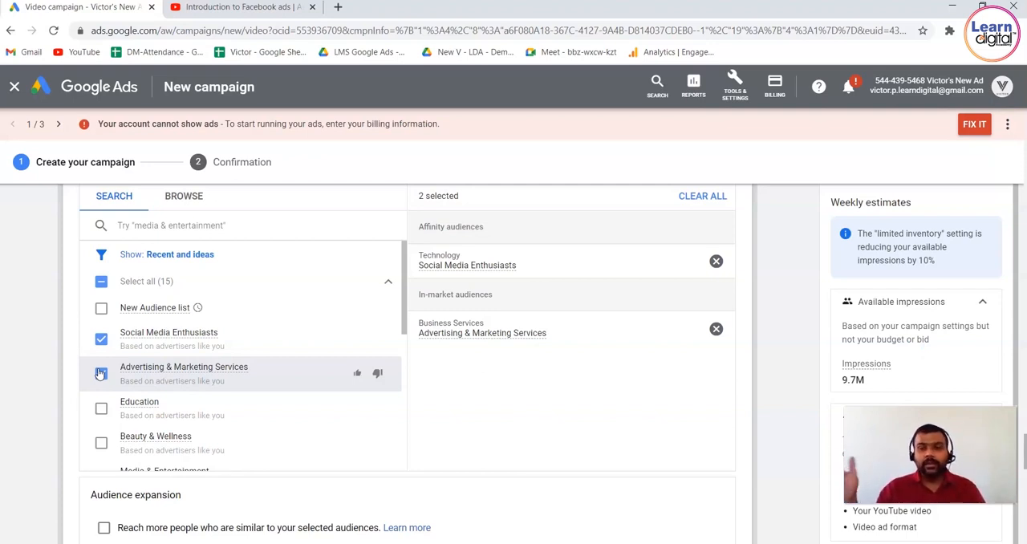
double_click(858, 379)
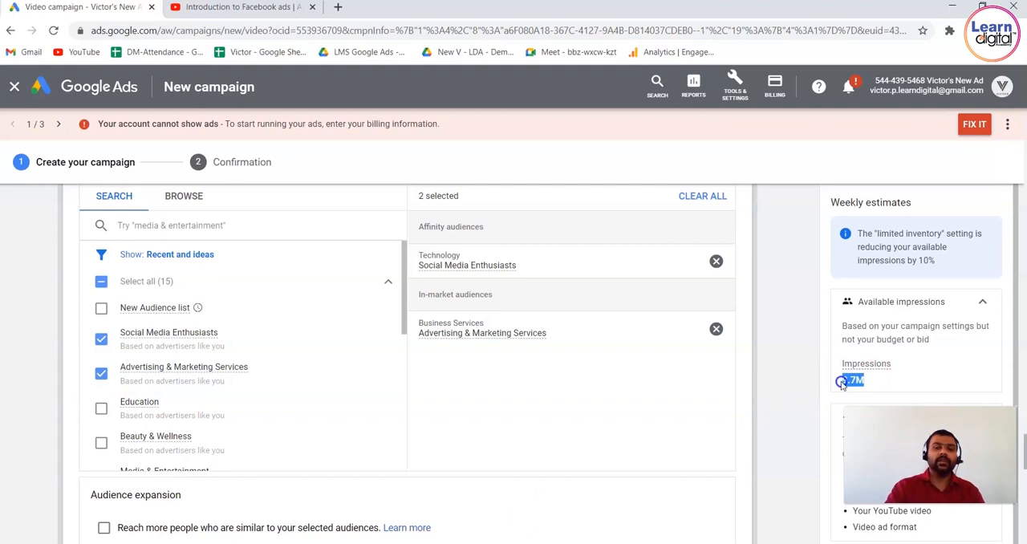
Deselect the Social Media Enthusiasts and Advertising & Marketing Services audiences.
left_click(100, 335)
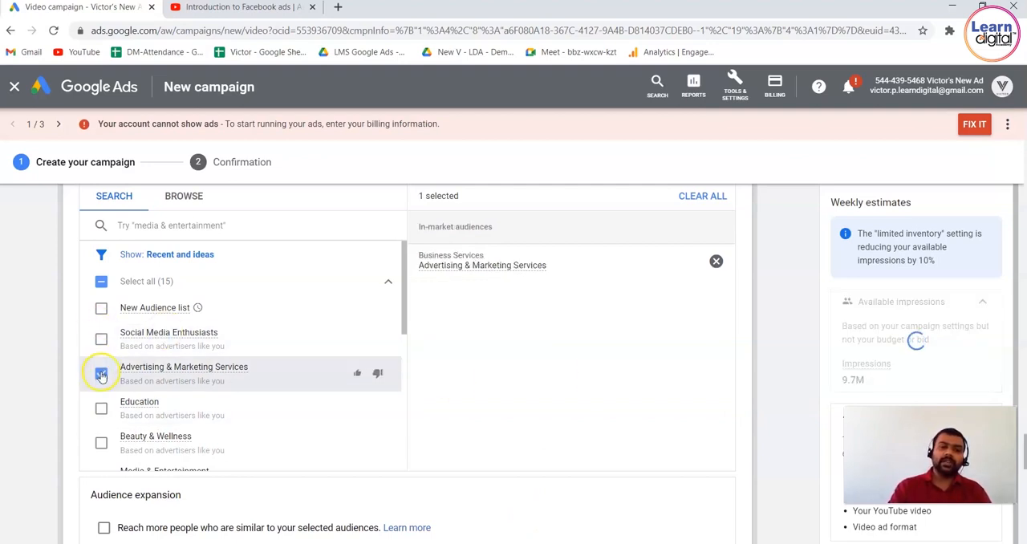
left_click(101, 374)
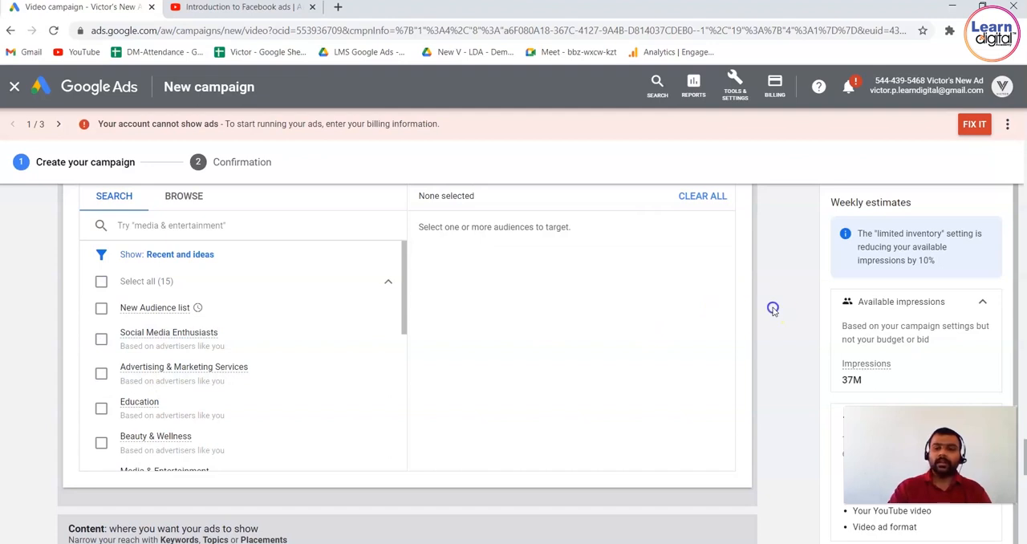
Expand the keyword targeting and get keyword ideas for the product or service "digital marketing".
scroll(773, 309, "down", 3)
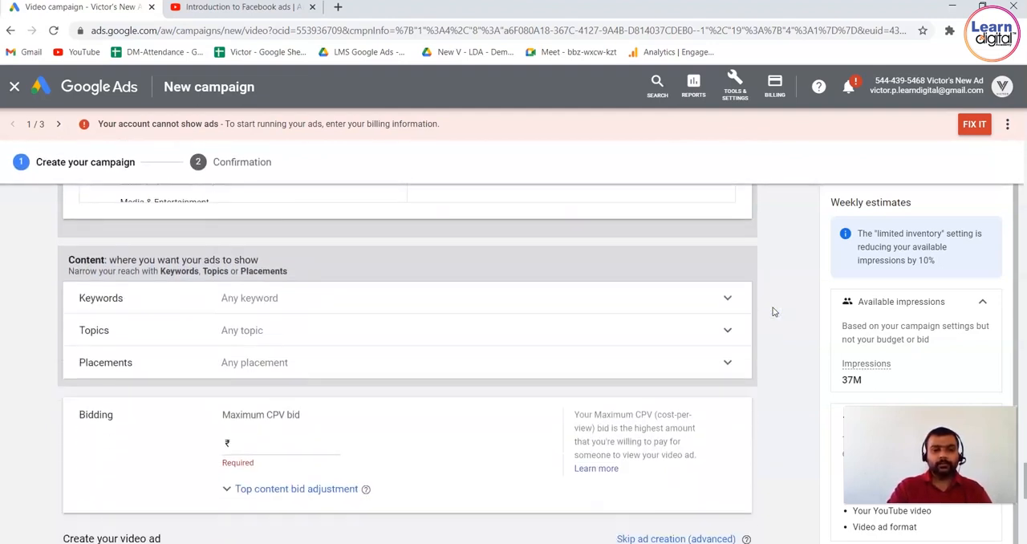
left_click(133, 284)
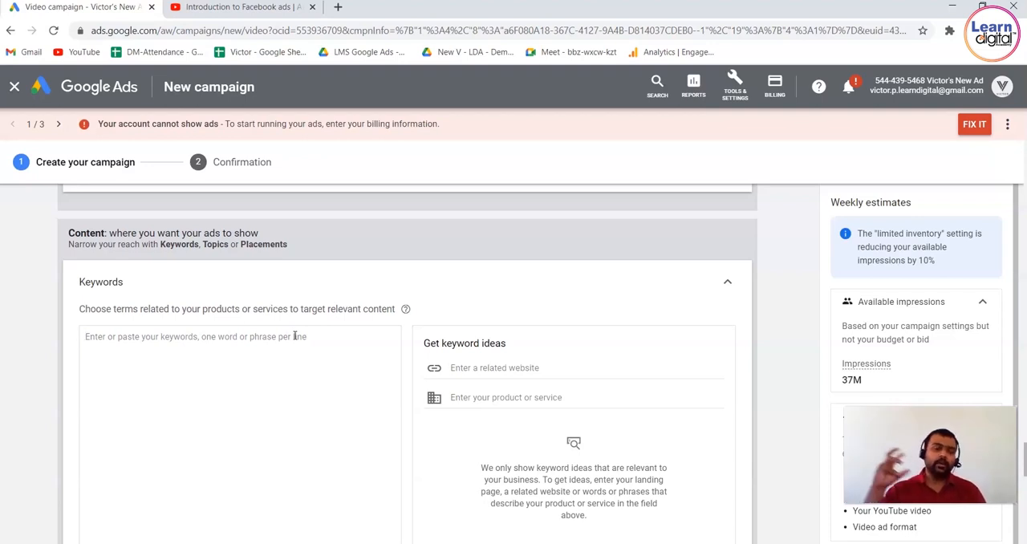
left_click(609, 397)
type("digital marketing")
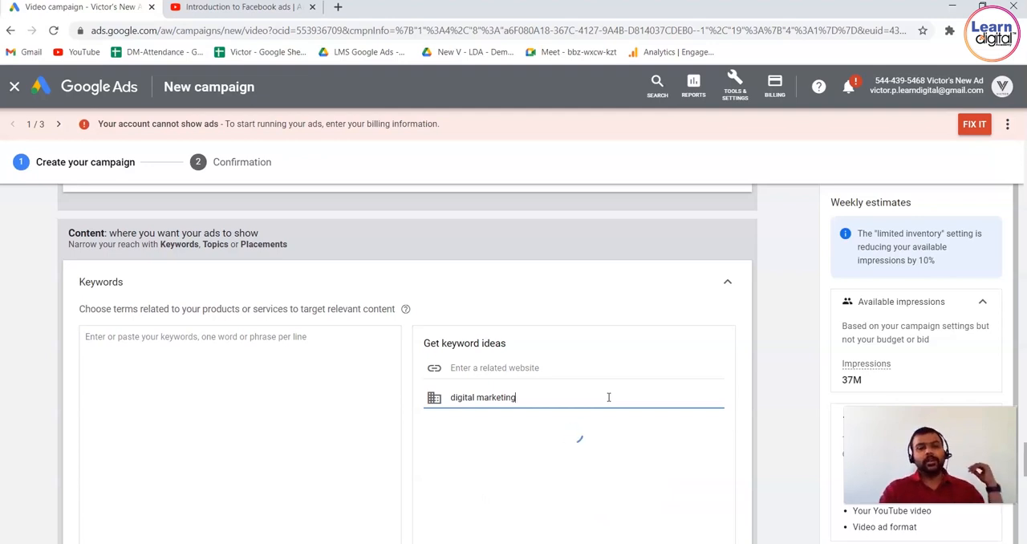
left_click(775, 362)
scroll(774, 370, "down", 1)
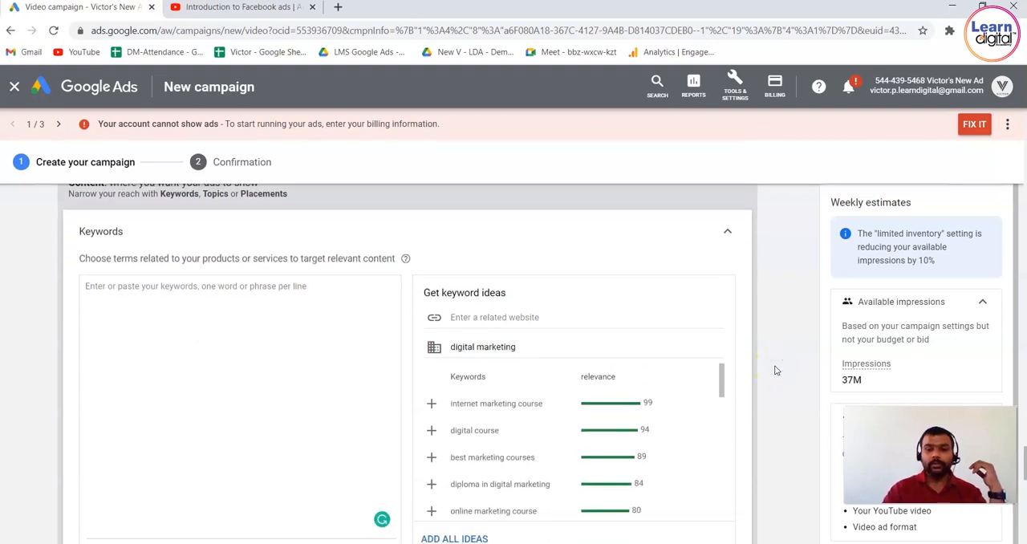
scroll(775, 368, "down", 1)
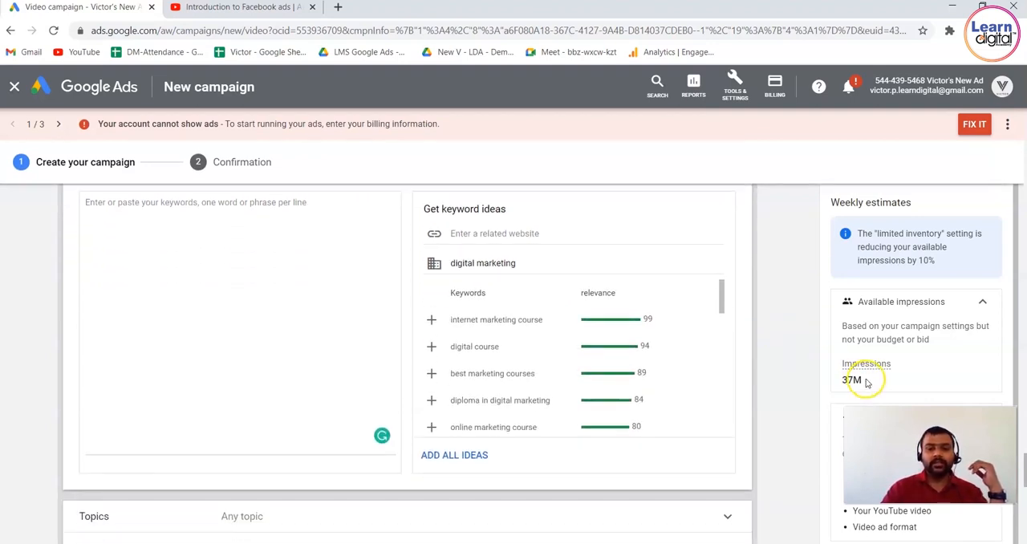
Add the suggested keywords internet marketing course, best marketing courses, online digital marketing, online marketing course, diploma in digital marketing and digital course.
left_click(432, 320)
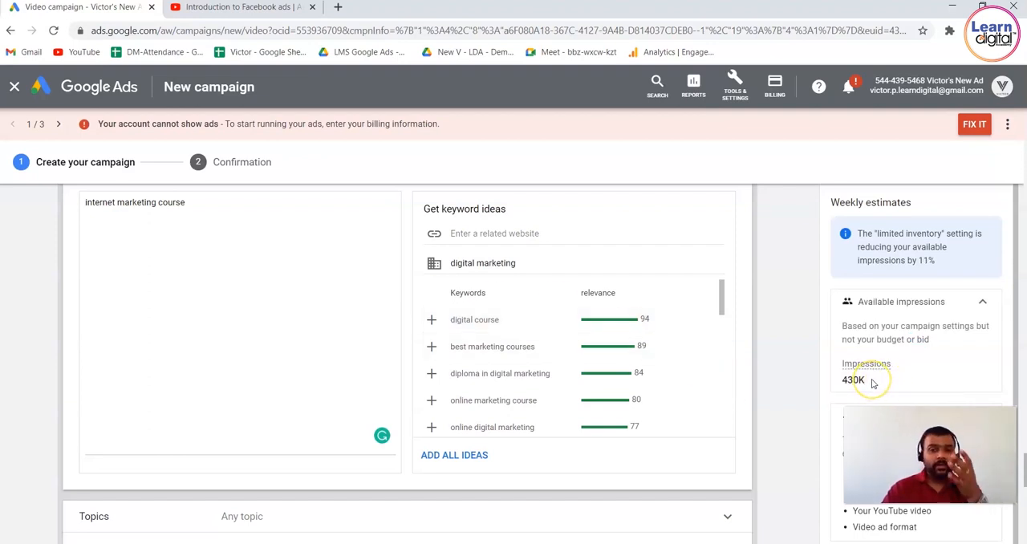
left_click(431, 347)
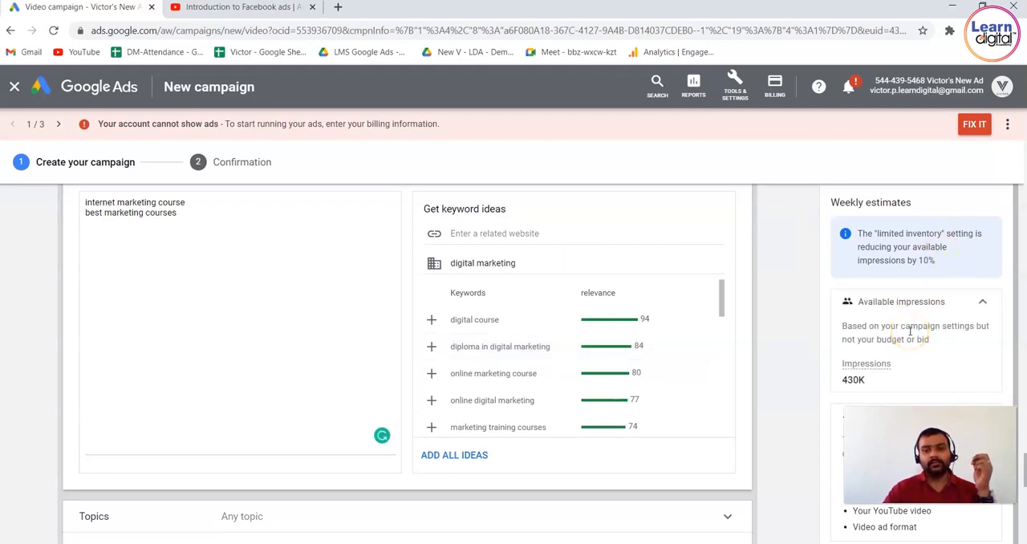
left_click(432, 400)
left_click(431, 374)
left_click(434, 348)
left_click(433, 320)
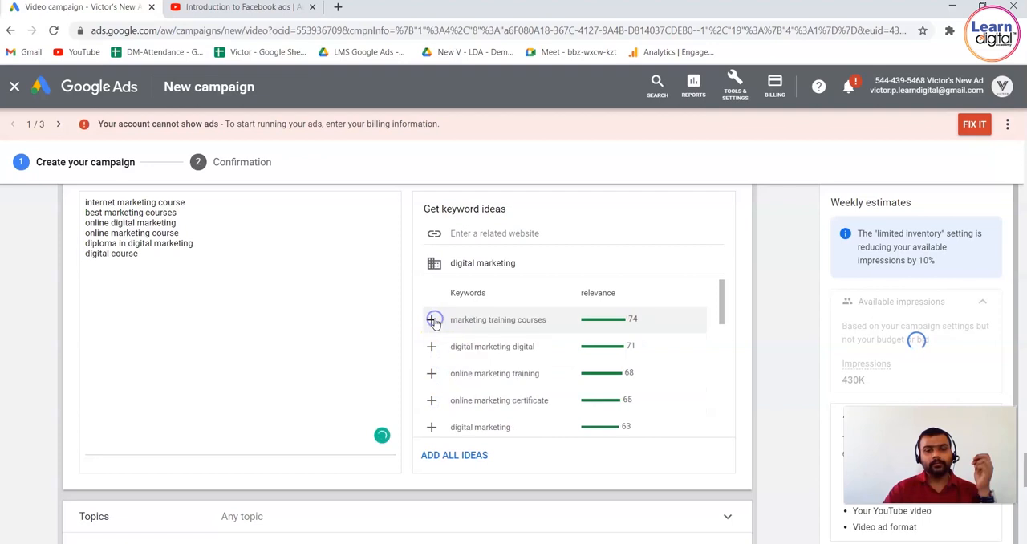
Add all remaining keyword ideas, from marketing training courses through web digital marketing, and highlight the estimated impressions.
left_click(433, 320)
left_click(433, 320)
left_click(434, 320)
left_click(433, 320)
left_click(434, 320)
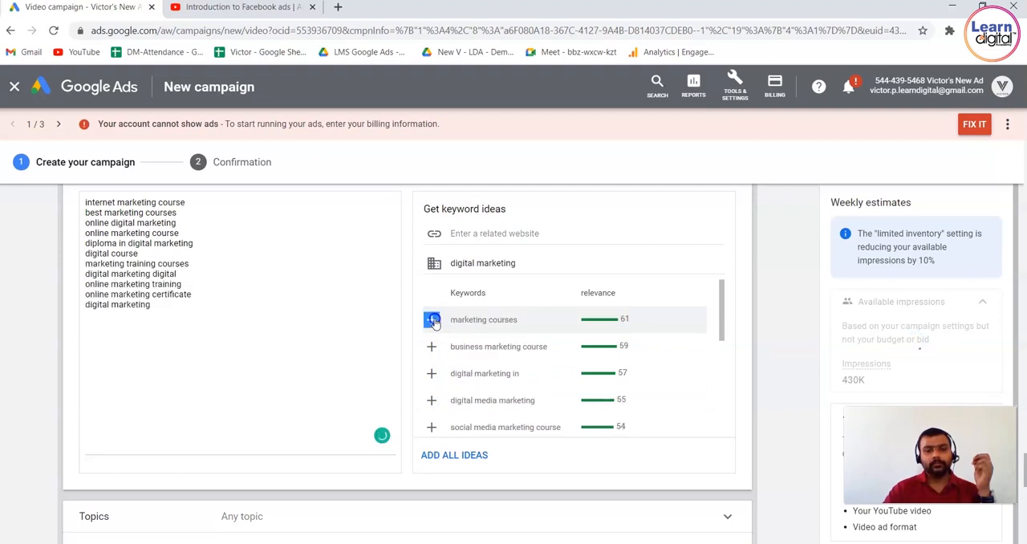
left_click(433, 320)
left_click(433, 320)
left_click(433, 320)
left_click(433, 320)
left_click(433, 320)
left_click(434, 321)
left_click(434, 321)
left_click(434, 320)
left_click(434, 320)
left_click(434, 321)
left_click(434, 320)
left_click(434, 320)
left_click(434, 321)
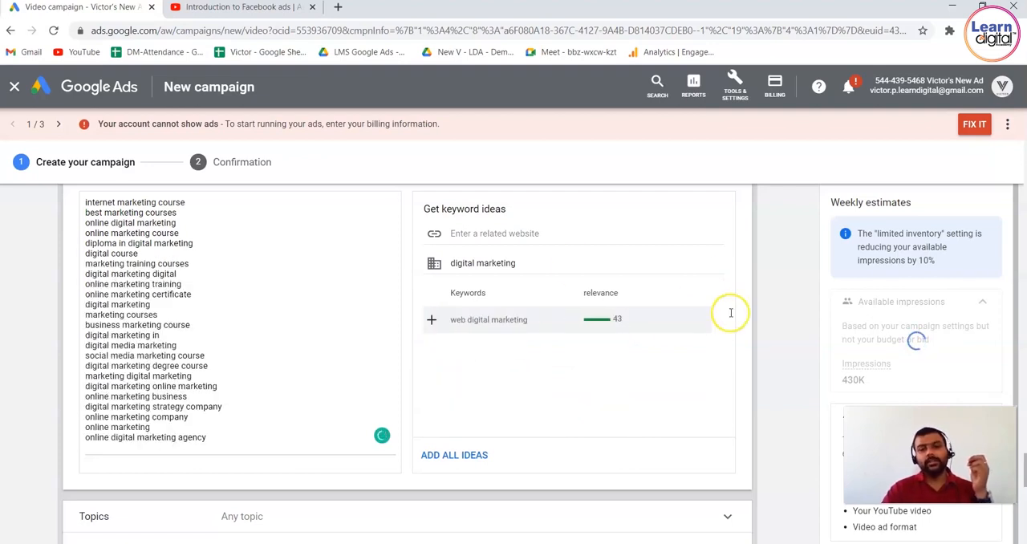
left_click(431, 319)
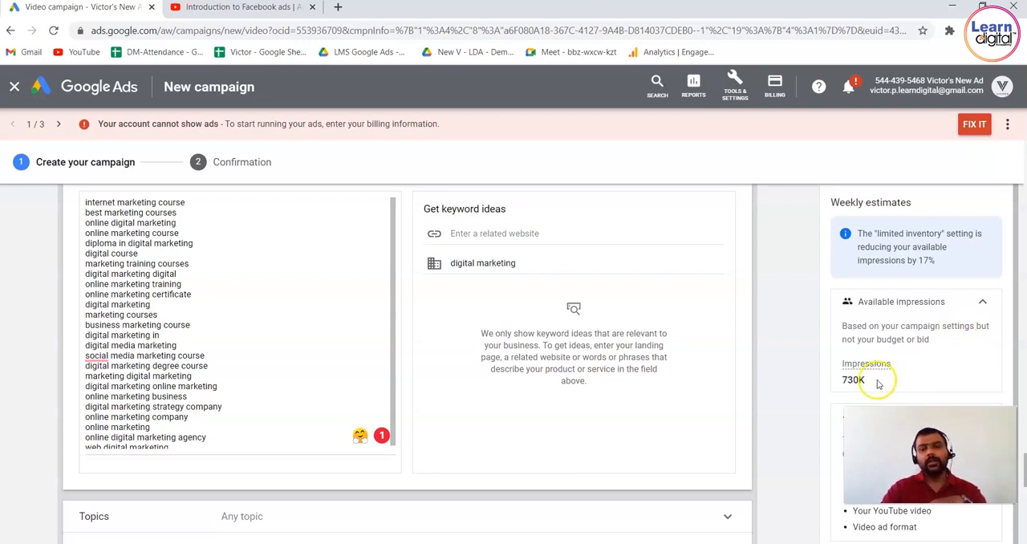
left_click_drag(871, 382, 841, 379)
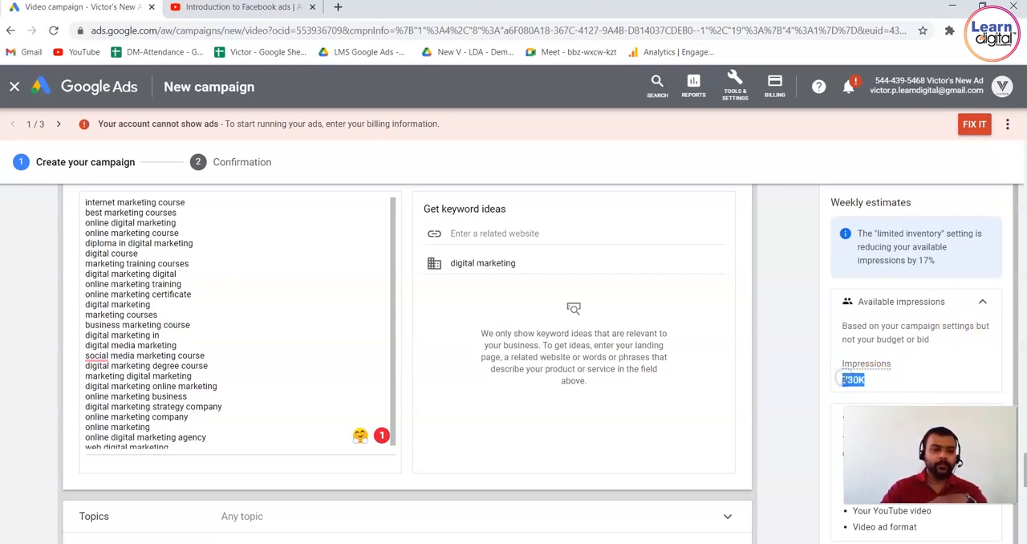
triple_click(252, 288)
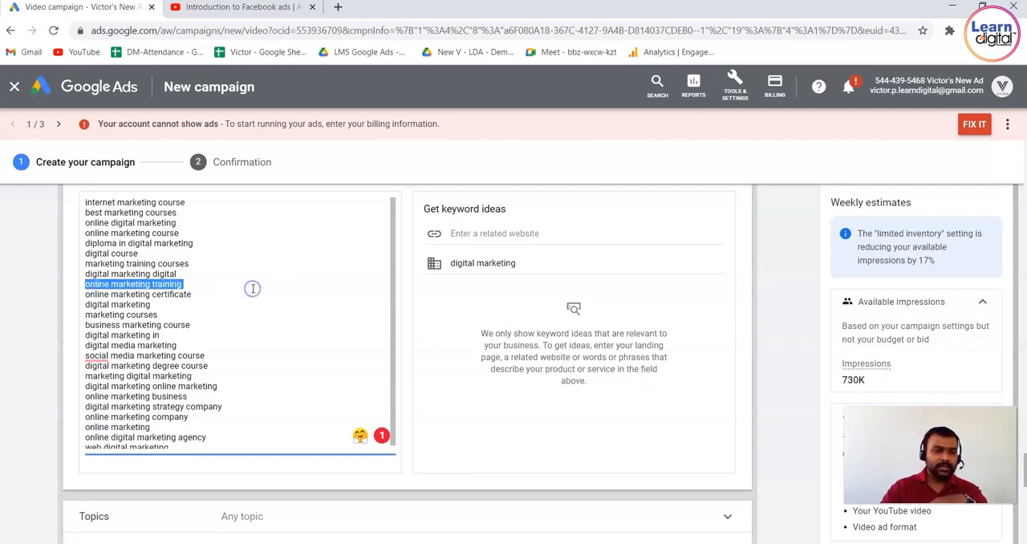
Delete all the keywords from the ad group's keyword targeting list.
left_click(777, 302)
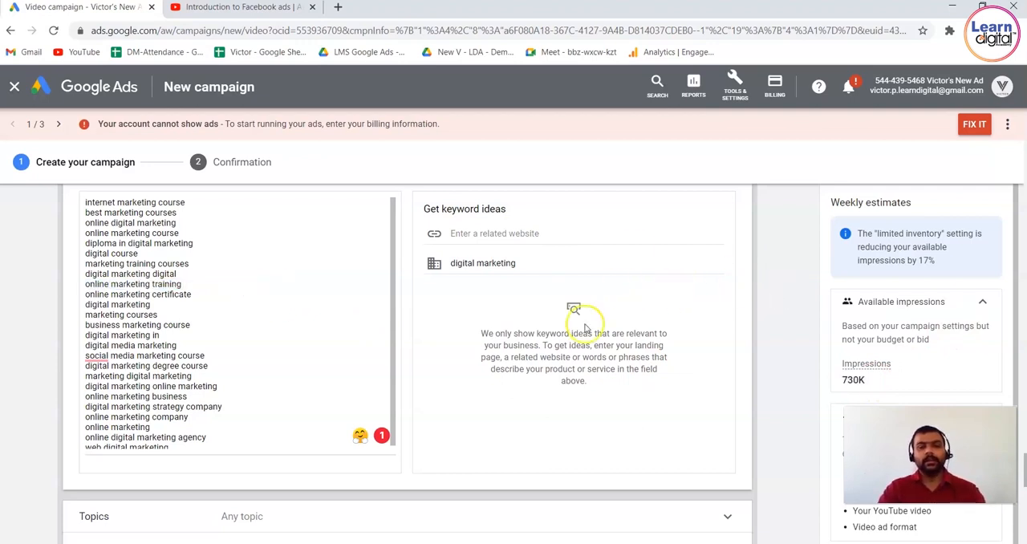
left_click(291, 339)
key("ctrl+a")
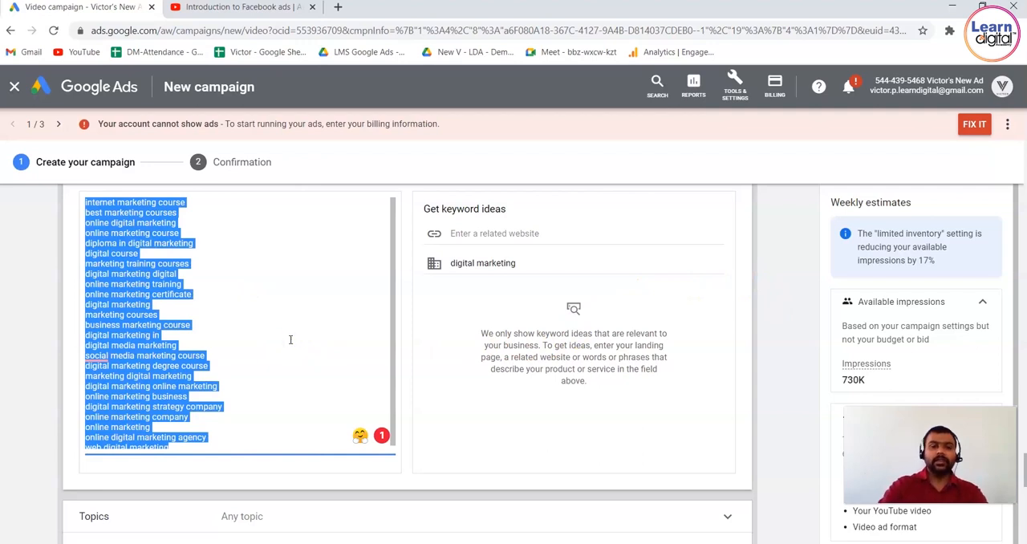
key("BackSpace")
left_click(776, 277)
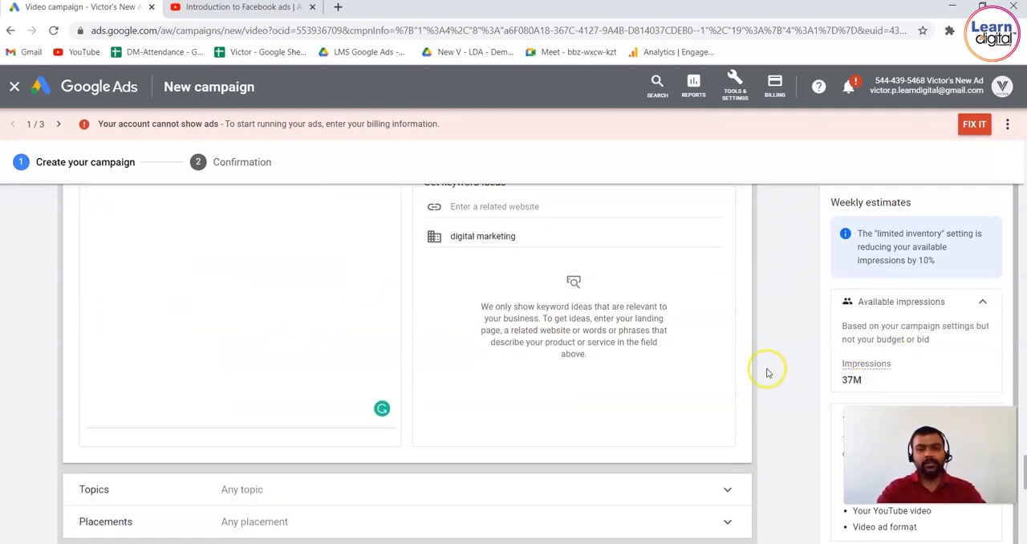
Open the topic targeting and expand the Arts & Entertainment category to view its topics.
scroll(766, 369, "down", 2)
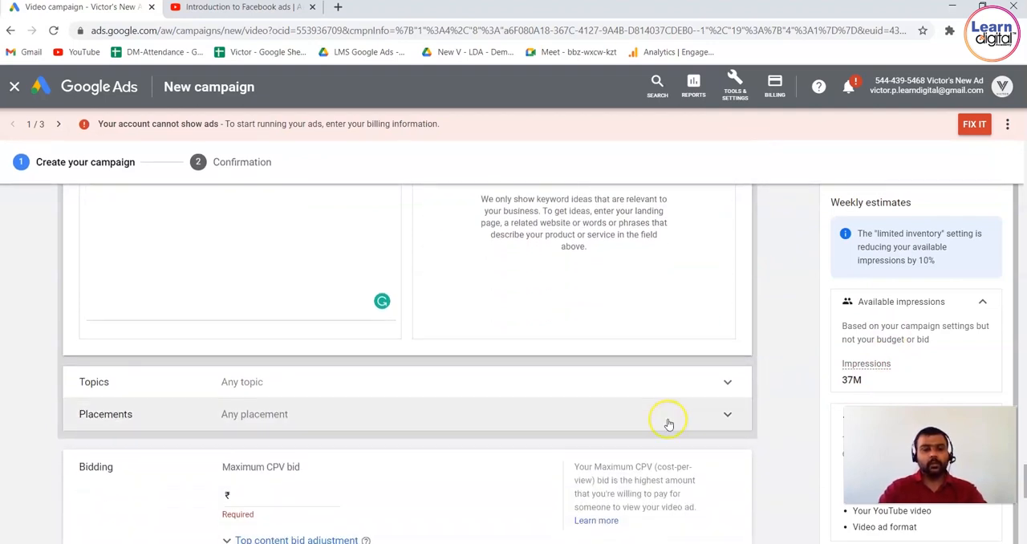
left_click(651, 385)
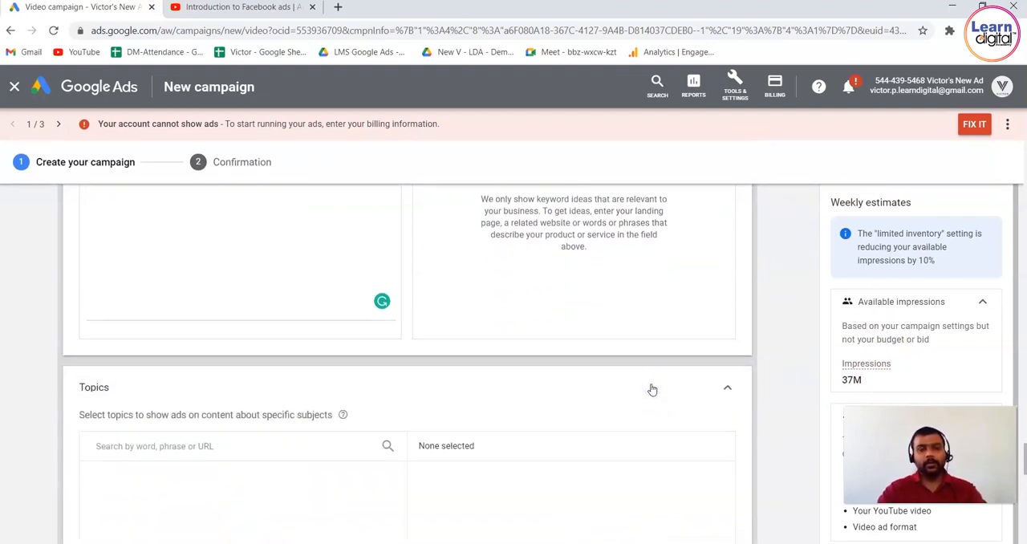
scroll(759, 255, "down", 1)
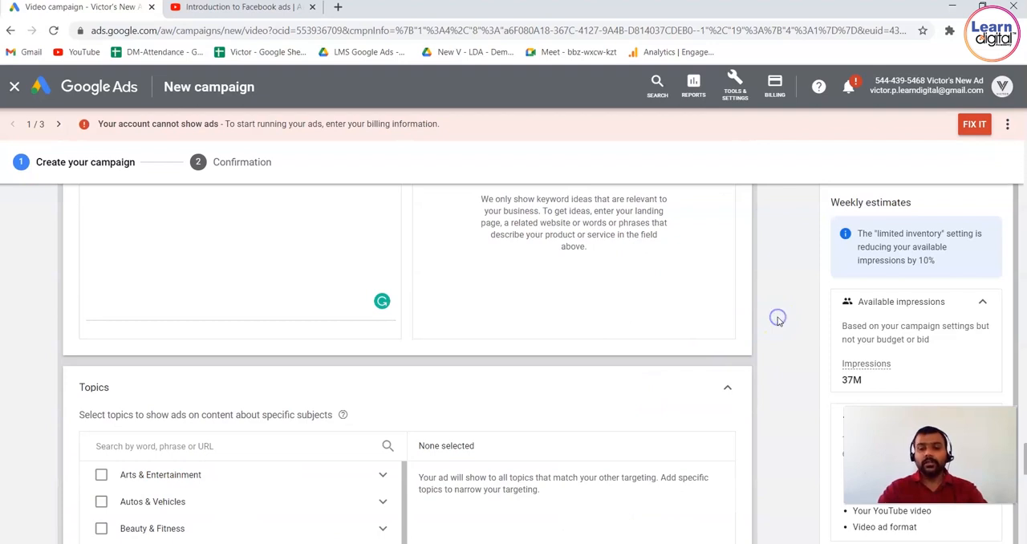
scroll(777, 319, "down", 2)
scroll(777, 321, "down", 3)
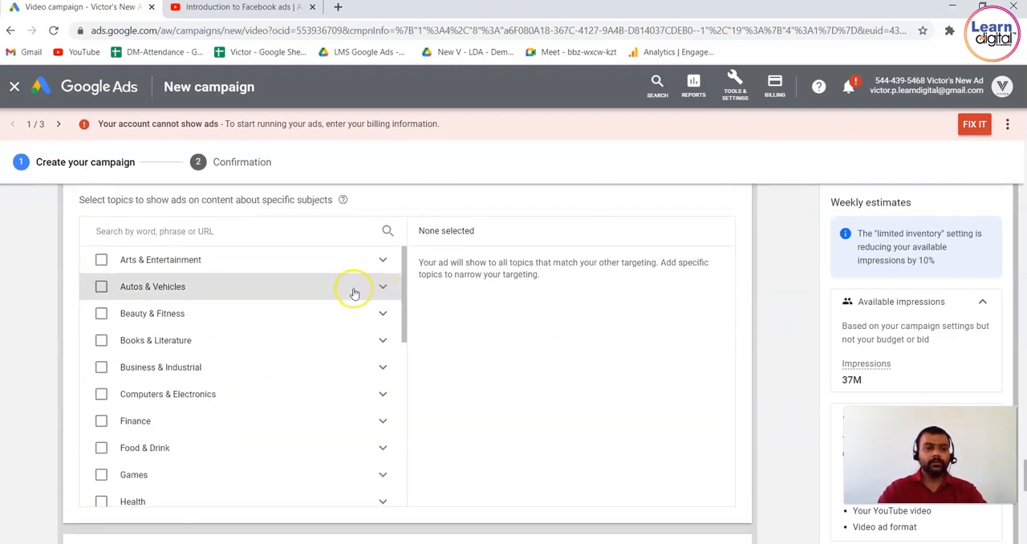
left_click(147, 267)
left_click(329, 265)
left_click(382, 261)
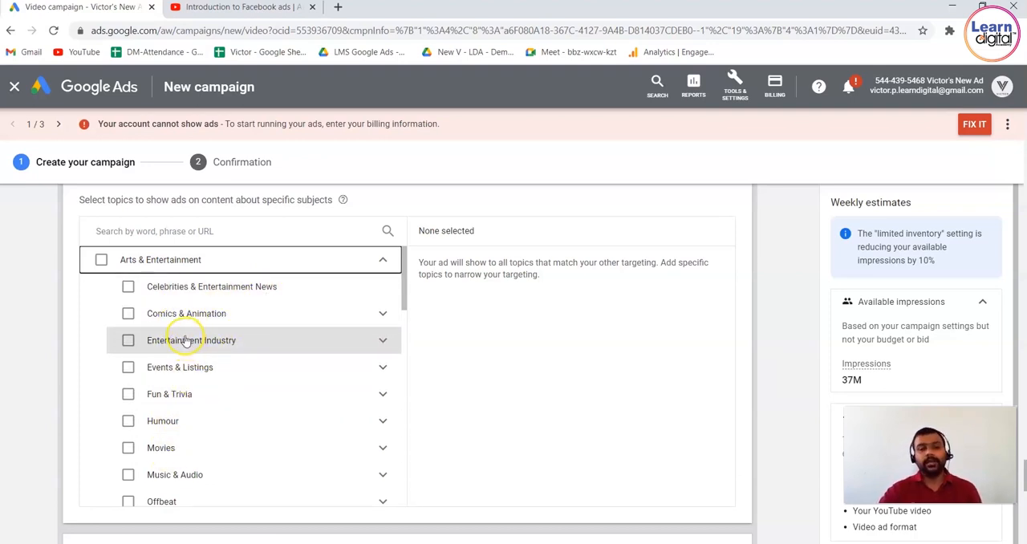
Try the Movies topic under Arts & Entertainment, browse its subtopics, and remove it from the selected topics.
left_click(192, 447)
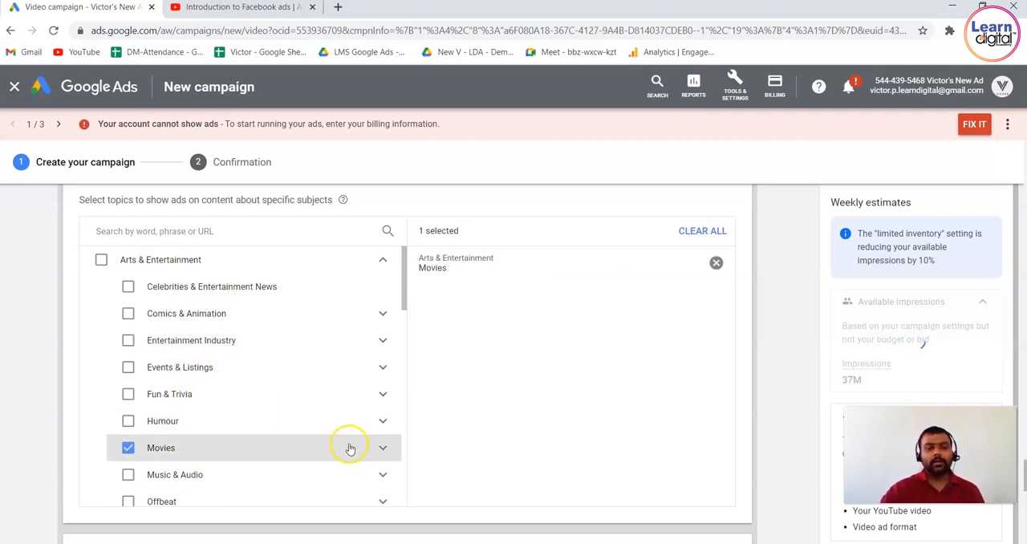
left_click(383, 447)
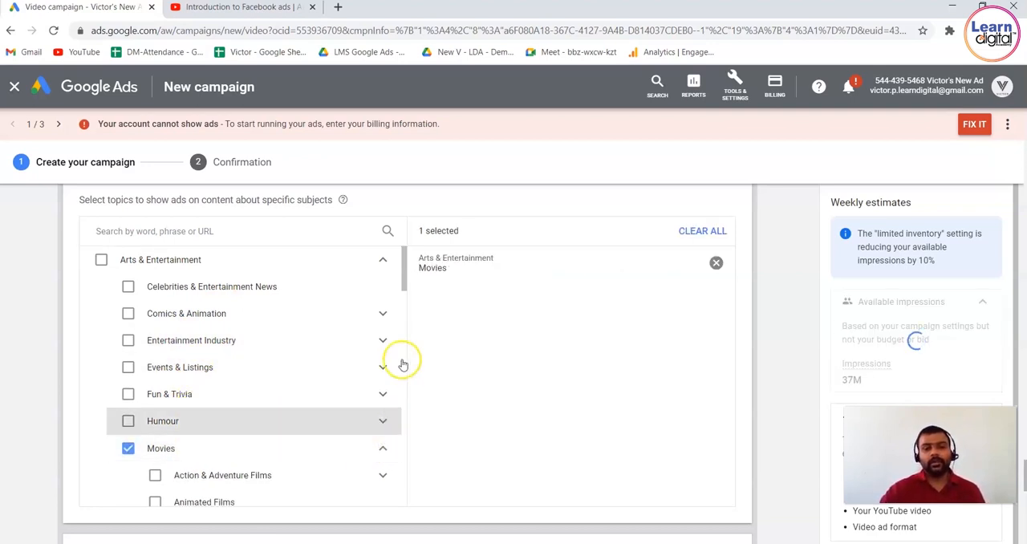
left_click_drag(405, 279, 405, 310)
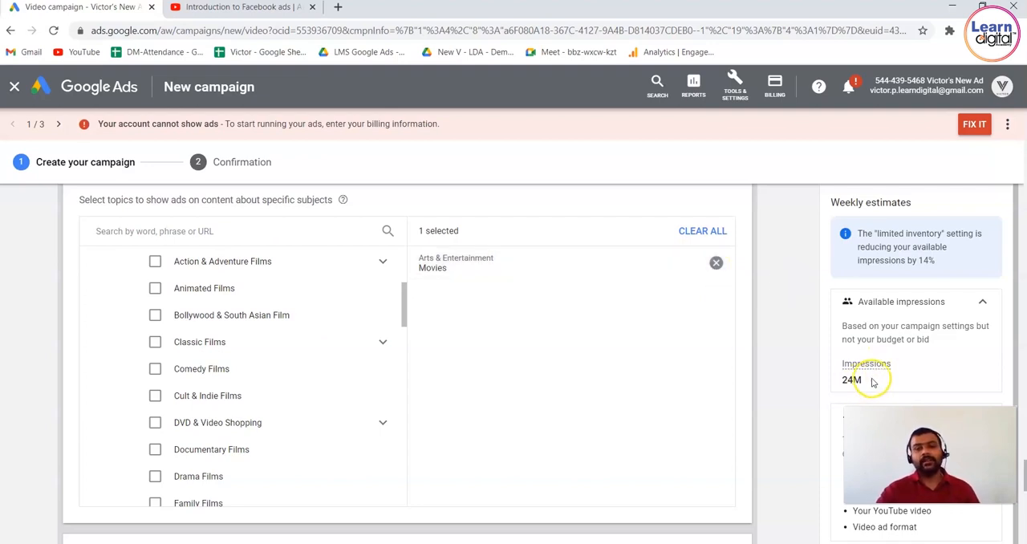
left_click(716, 265)
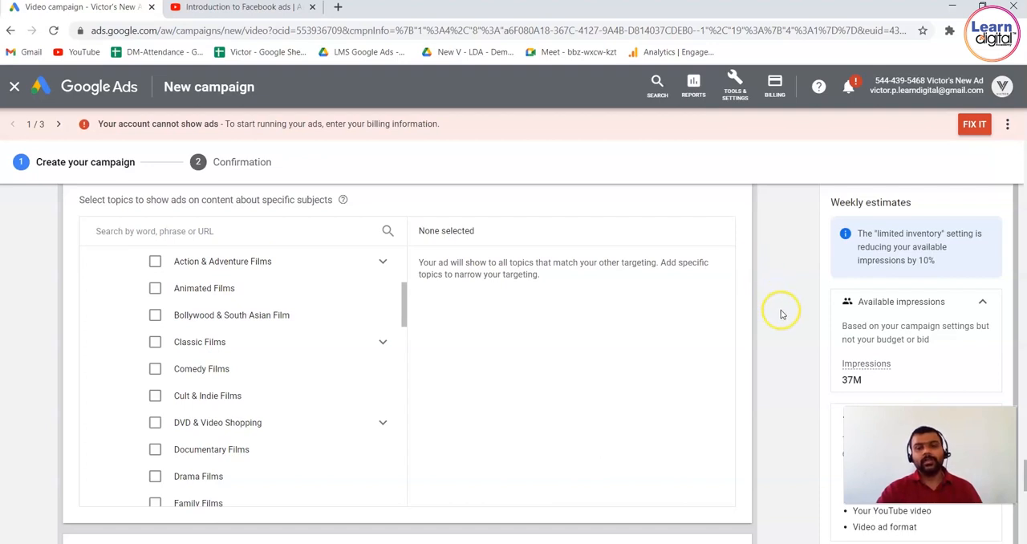
Open the placement targeting and search the placements for "digital marketing".
scroll(781, 313, "down", 2)
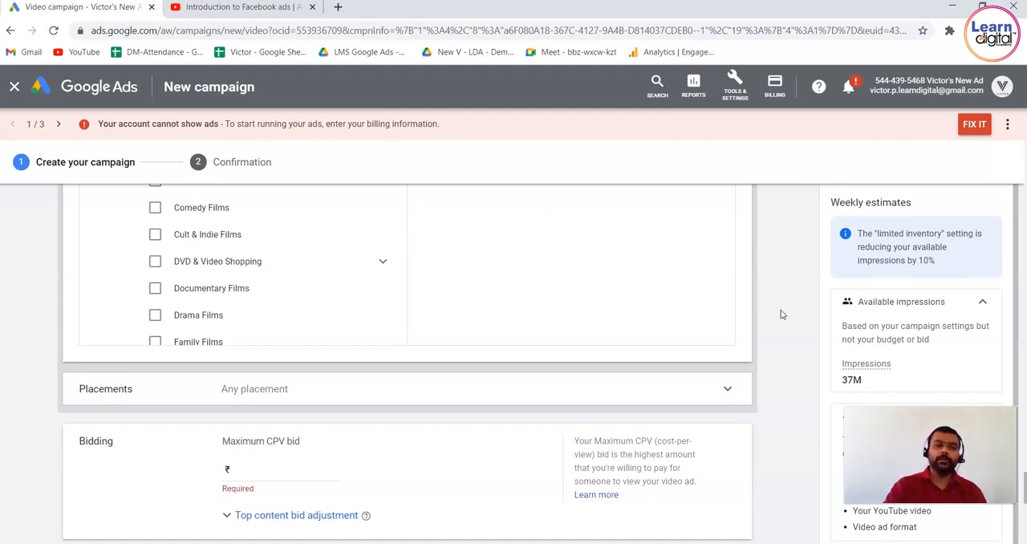
left_click(725, 386)
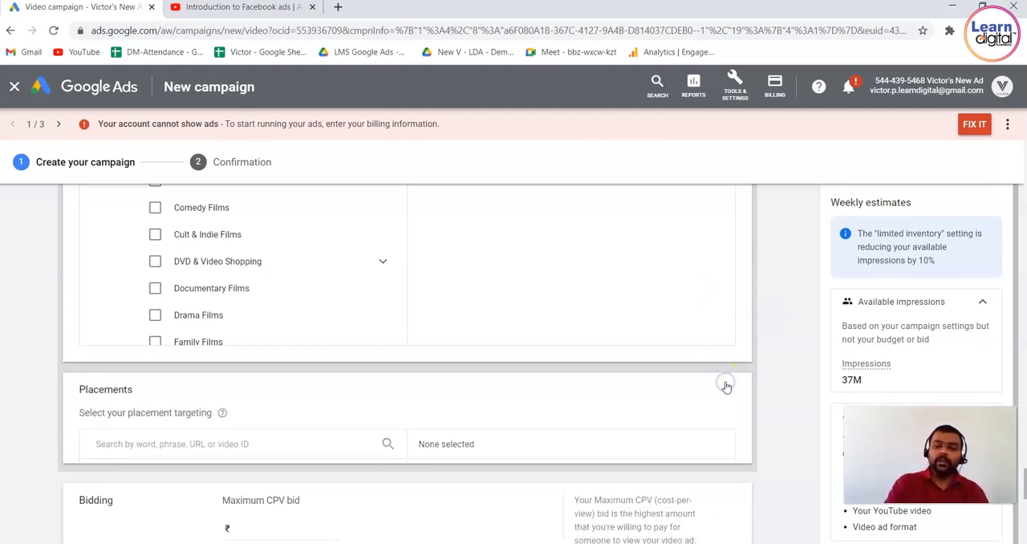
scroll(726, 388, "down", 2)
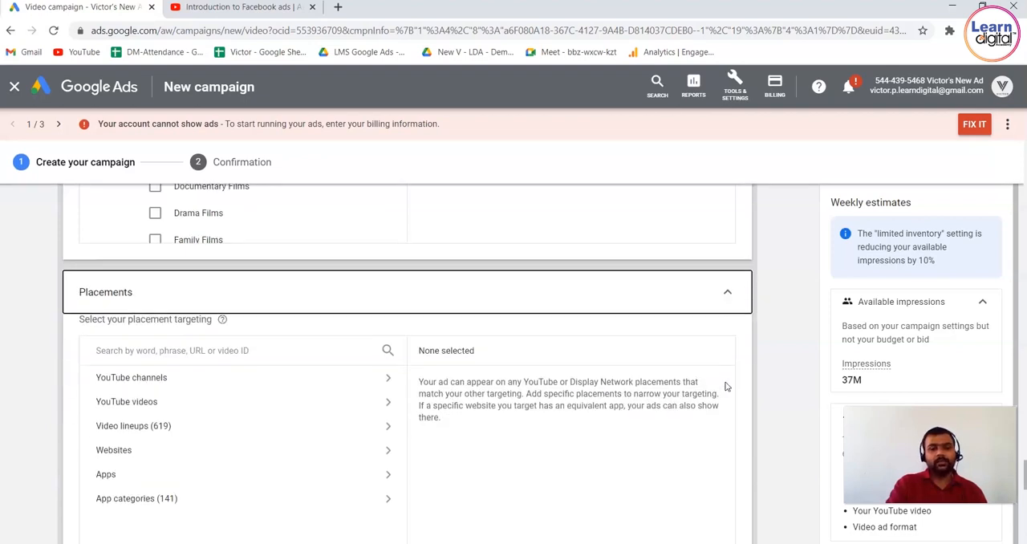
left_click(294, 319)
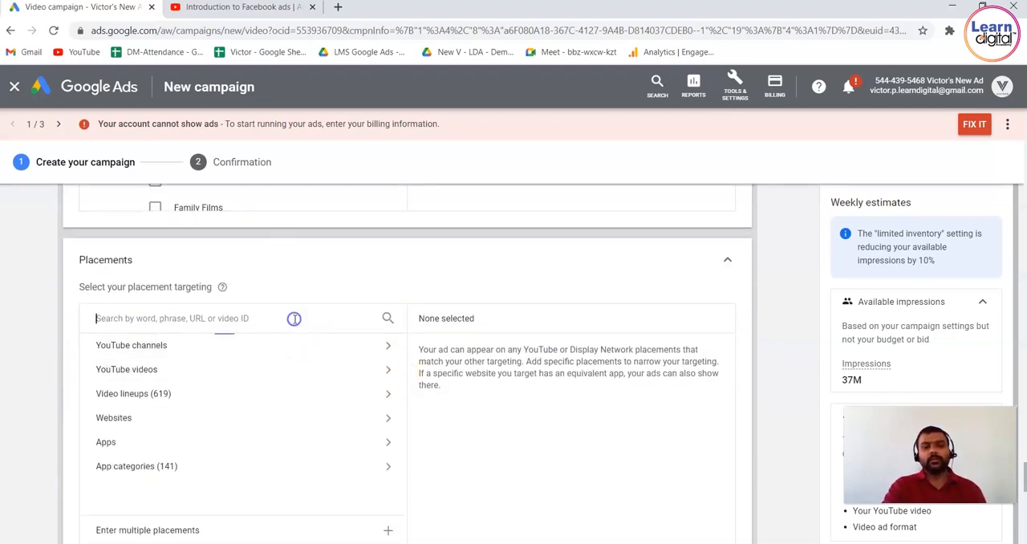
type("digi")
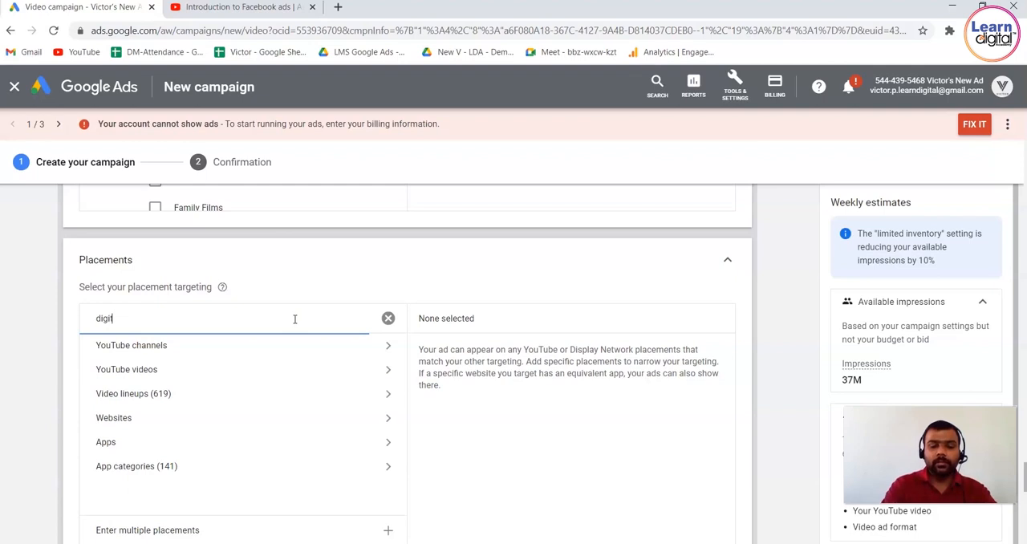
type("tal marketing")
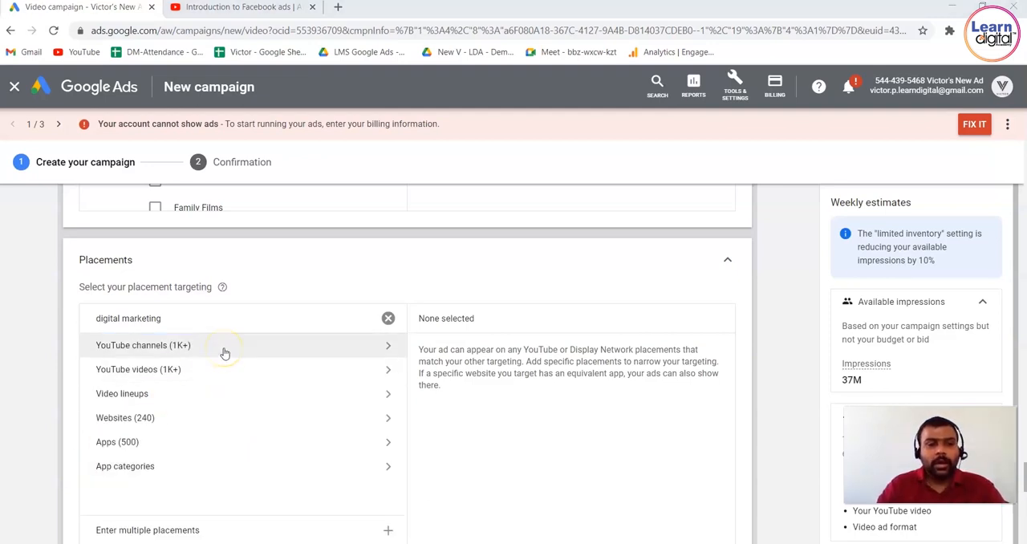
List the matching YouTube channels and select DIGITAL MARKETING & CO, iNinja - Digital Marketing Courses and the third channel as placements.
left_click(225, 353)
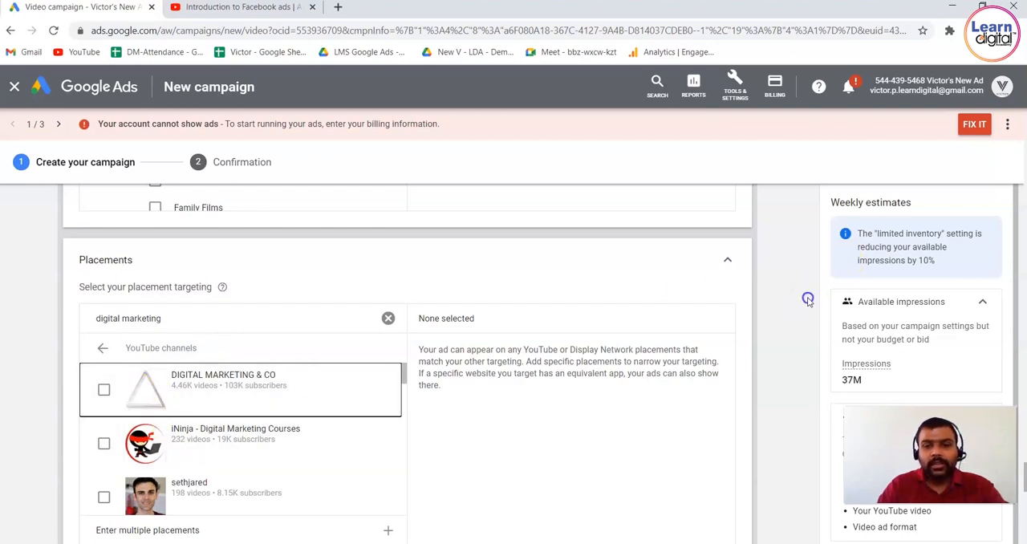
scroll(808, 301, "down", 1)
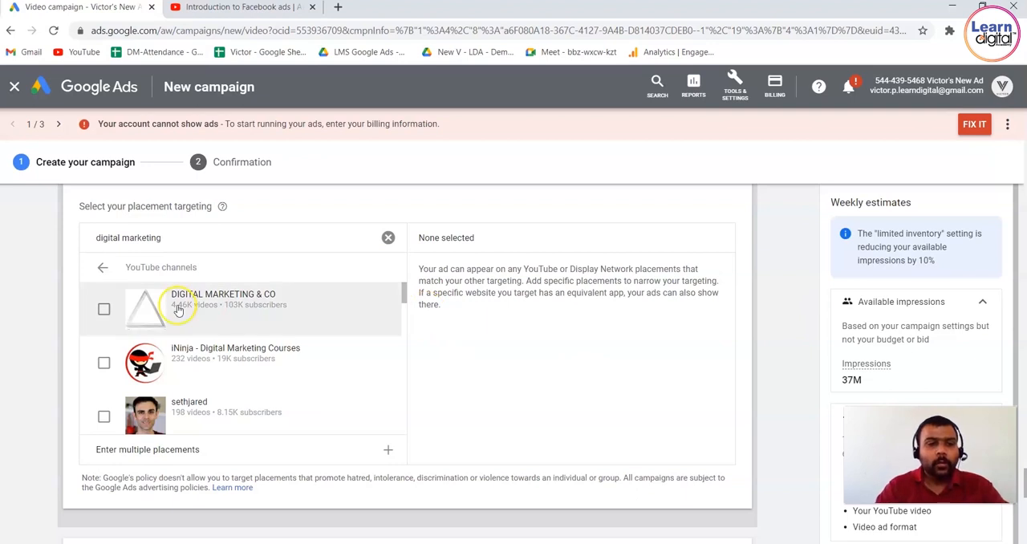
left_click_drag(303, 313, 219, 311)
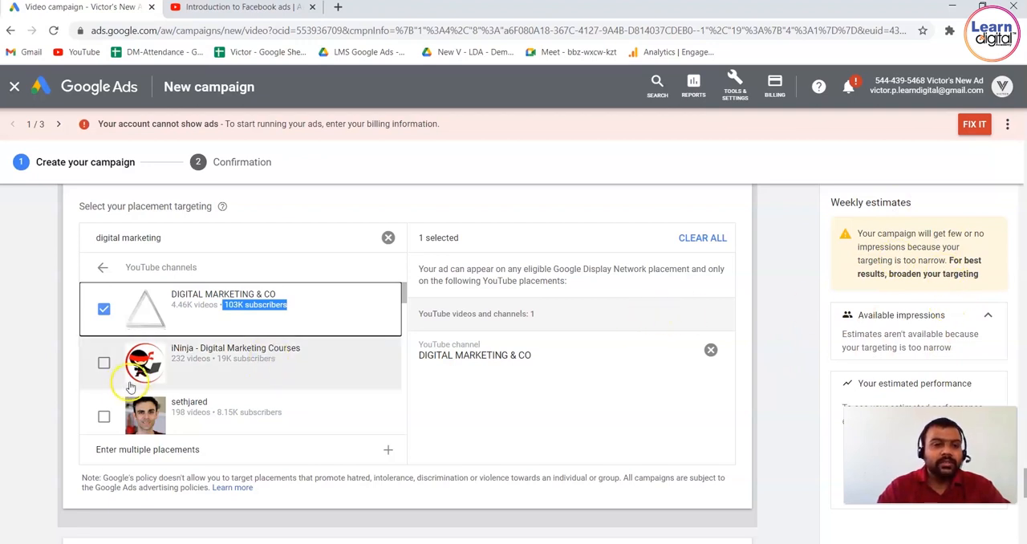
left_click(103, 364)
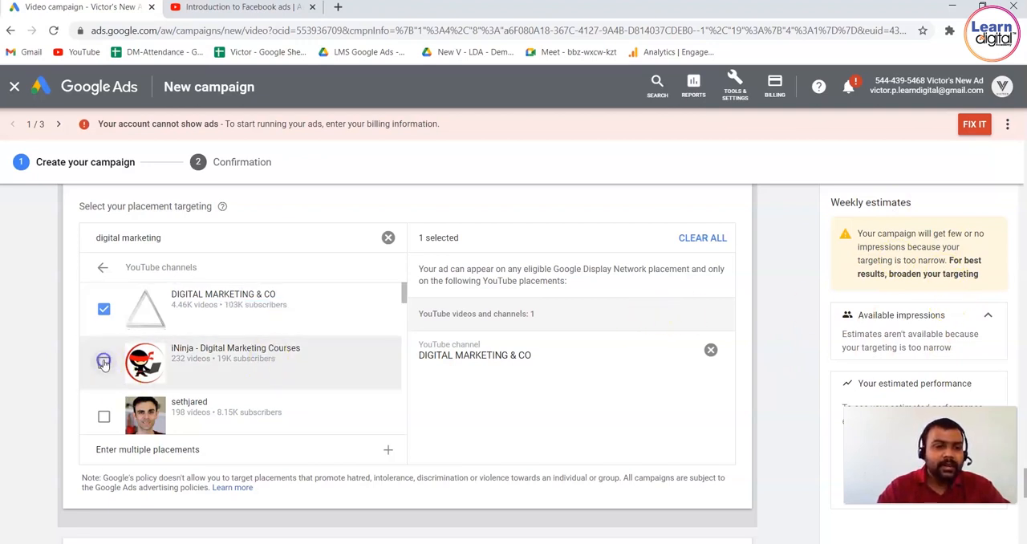
left_click(104, 416)
Deselect all three YouTube channels from the placement targeting.
left_click(103, 416)
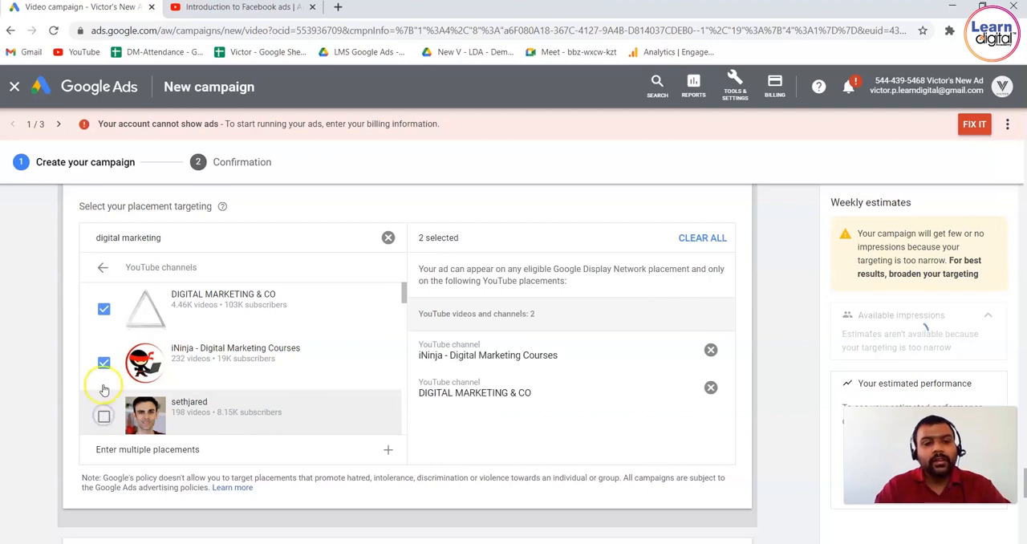
left_click(105, 363)
left_click(103, 305)
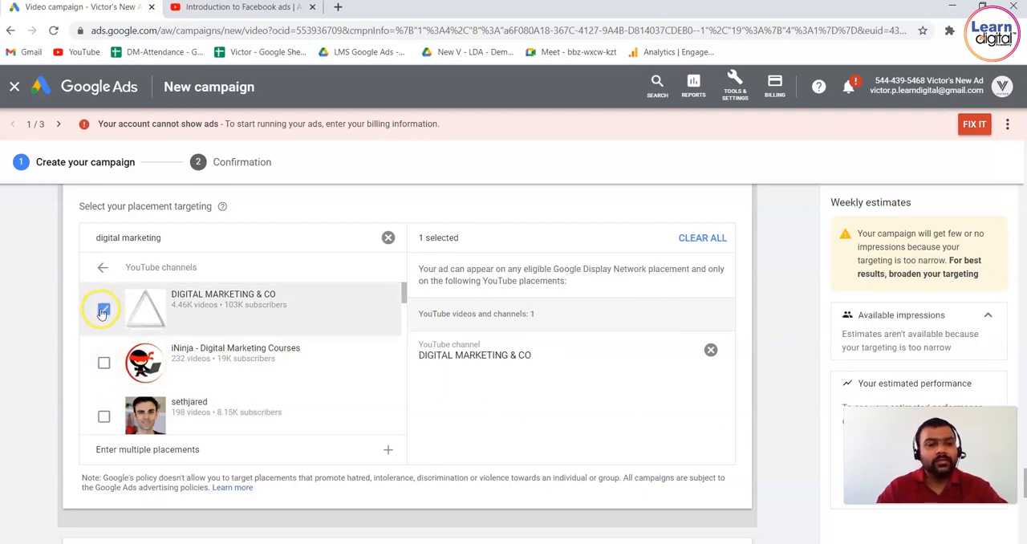
Try the YouTube video "Digital Marketing for Beginners: 7 Strategies That Work" as a placement and deselect it.
left_click(103, 267)
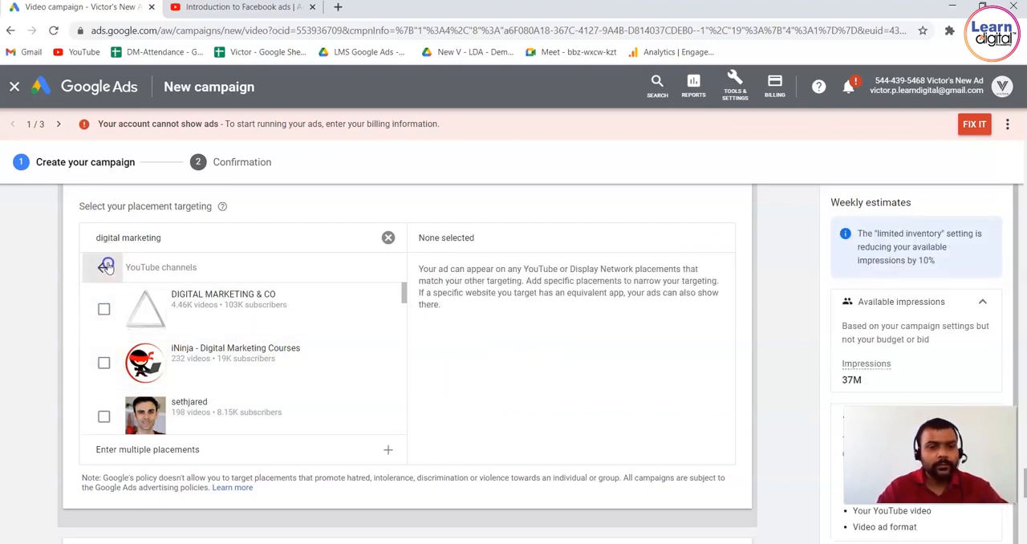
left_click(107, 289)
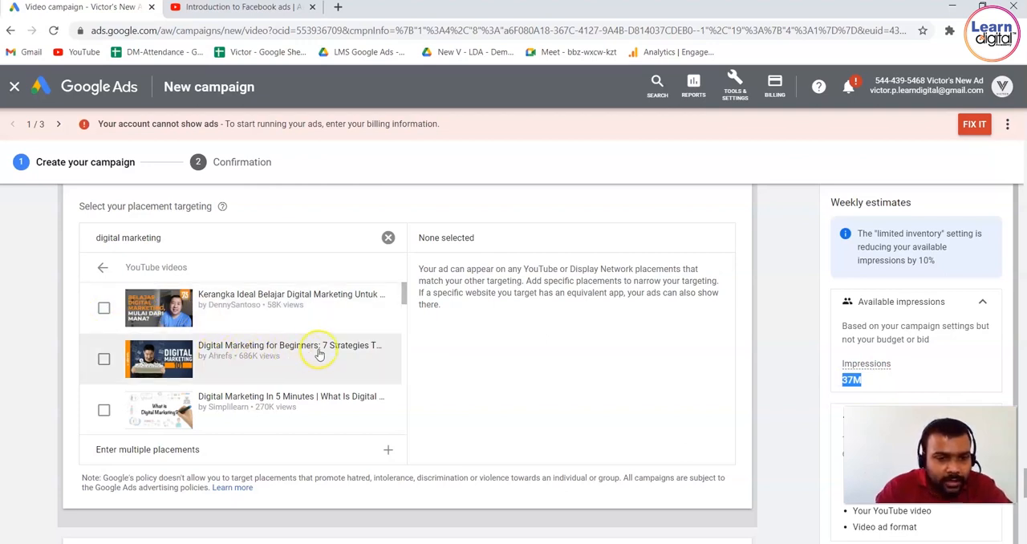
left_click(104, 358)
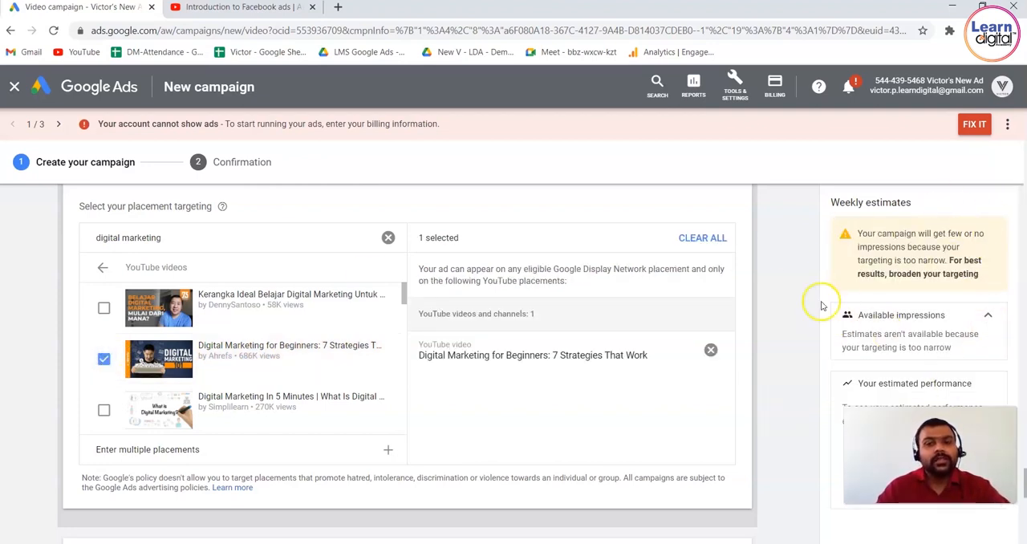
left_click(104, 362)
Return to the placement categories and check the video lineups matching "digital marketing".
left_click(102, 267)
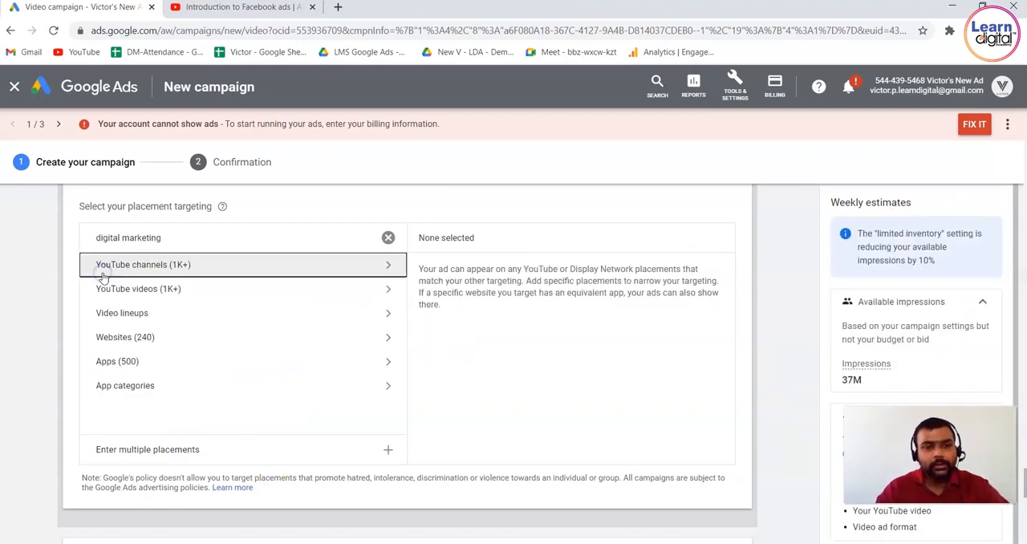
left_click(124, 297)
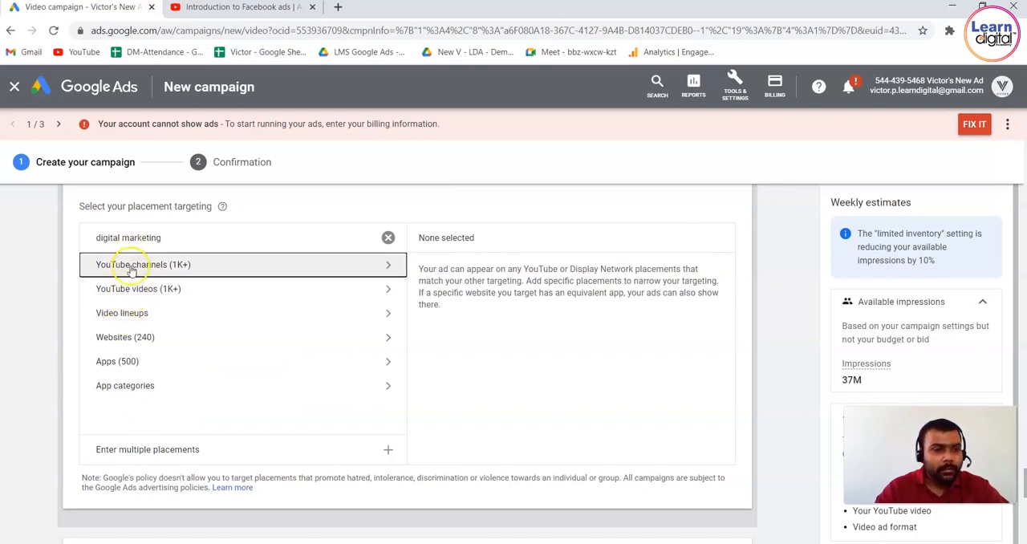
left_click(130, 314)
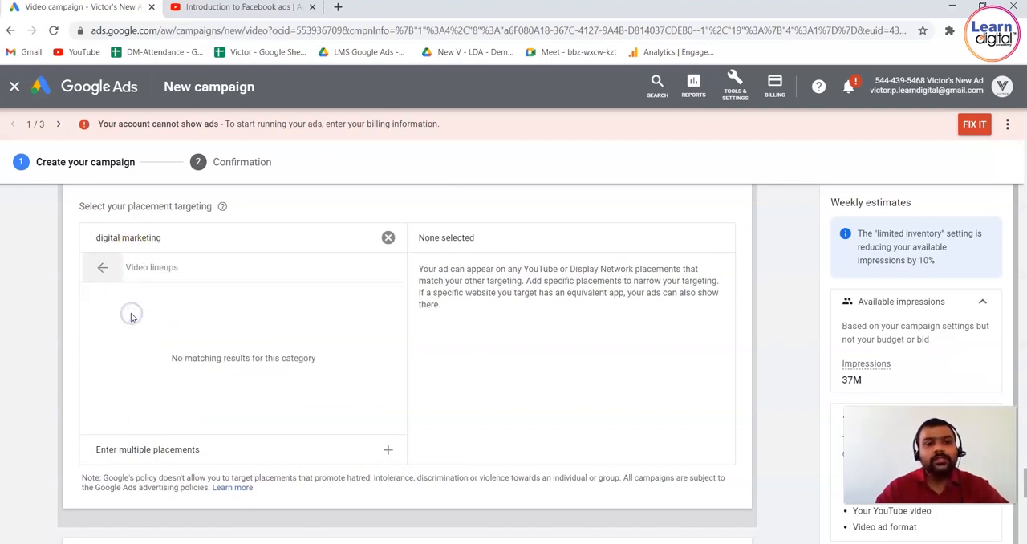
Switch to the YouTube video page, close its Embed Video dialog to view the page, and return to the Google Ads campaign.
left_click(269, 8)
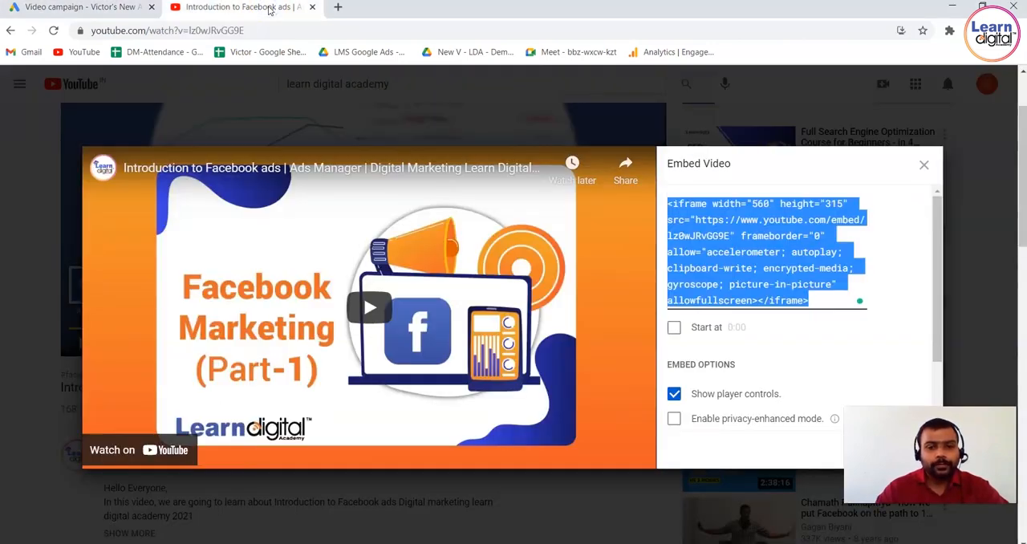
left_click(923, 165)
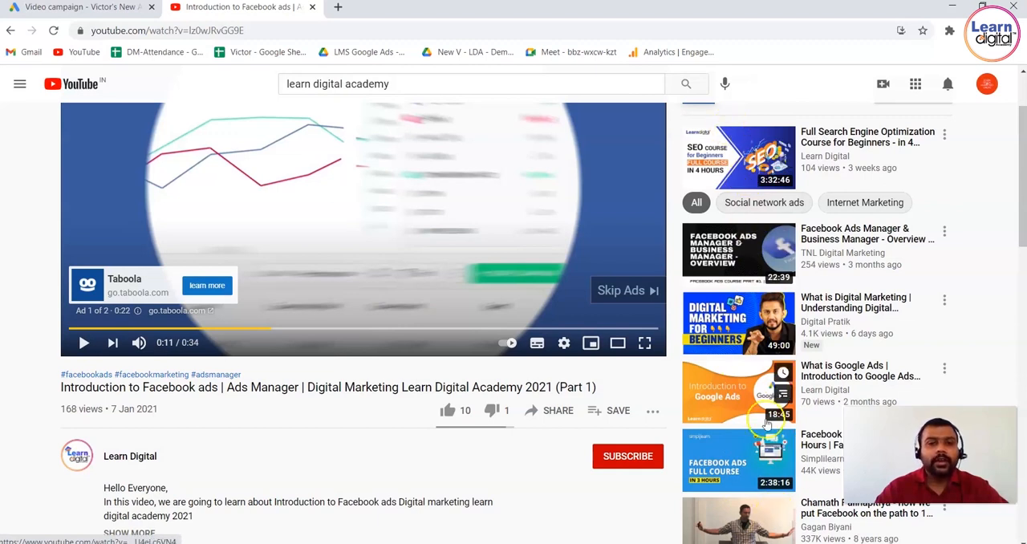
left_click(119, 8)
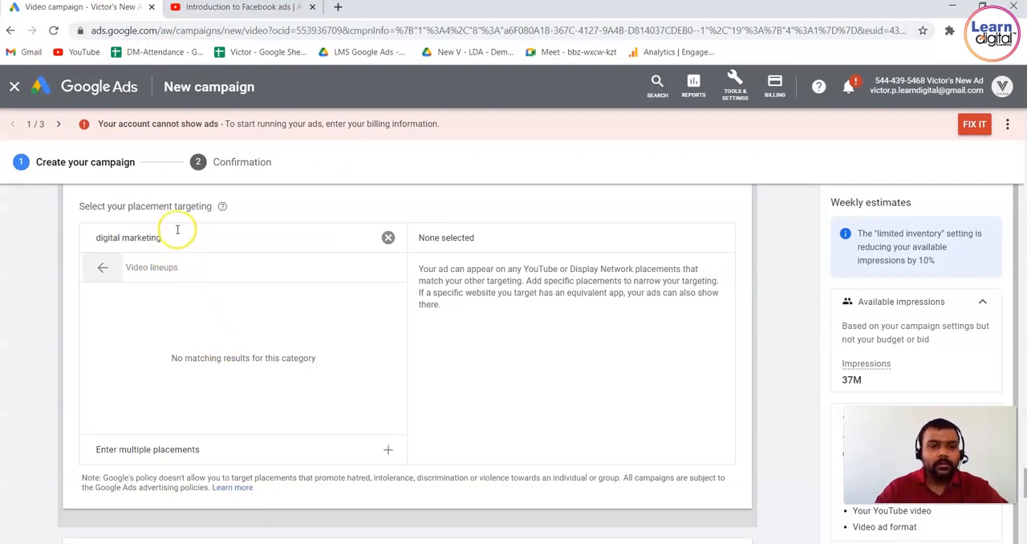
Leave the video lineups and list the website placements matching "digital marketing" with their weekly impressions.
left_click(107, 268)
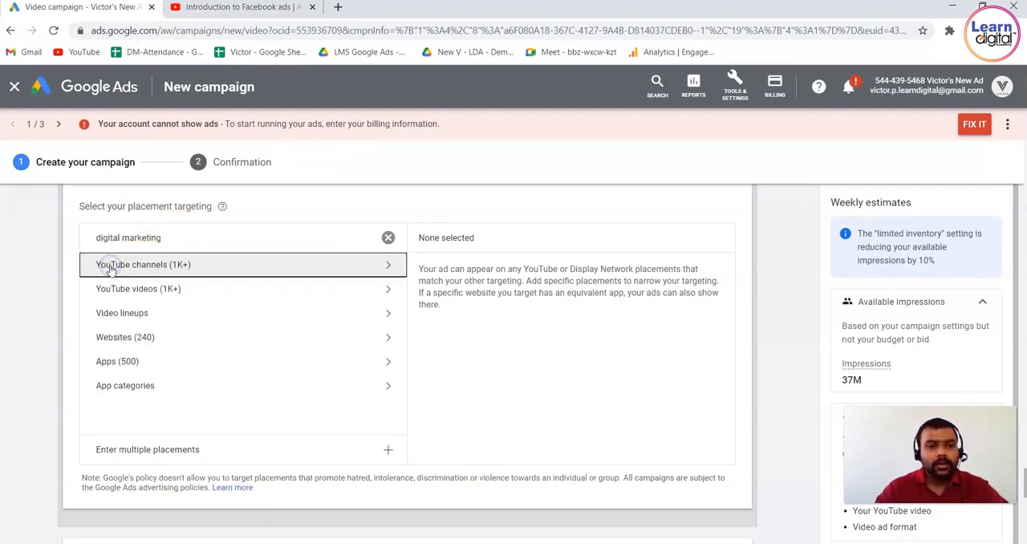
left_click(157, 337)
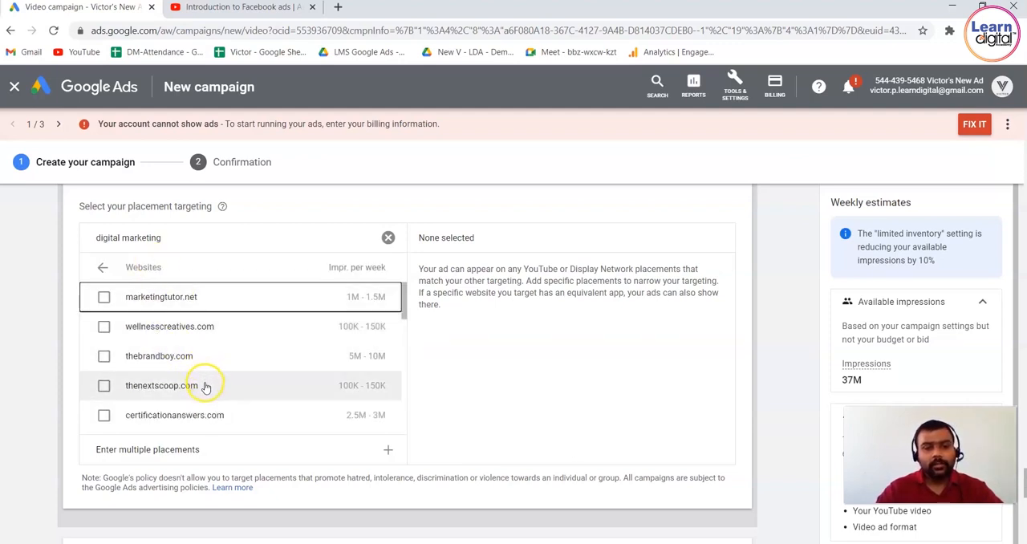
Select thenextscoop.com as a website placement and open that site in a new browser tab.
left_click_drag(205, 386, 126, 389)
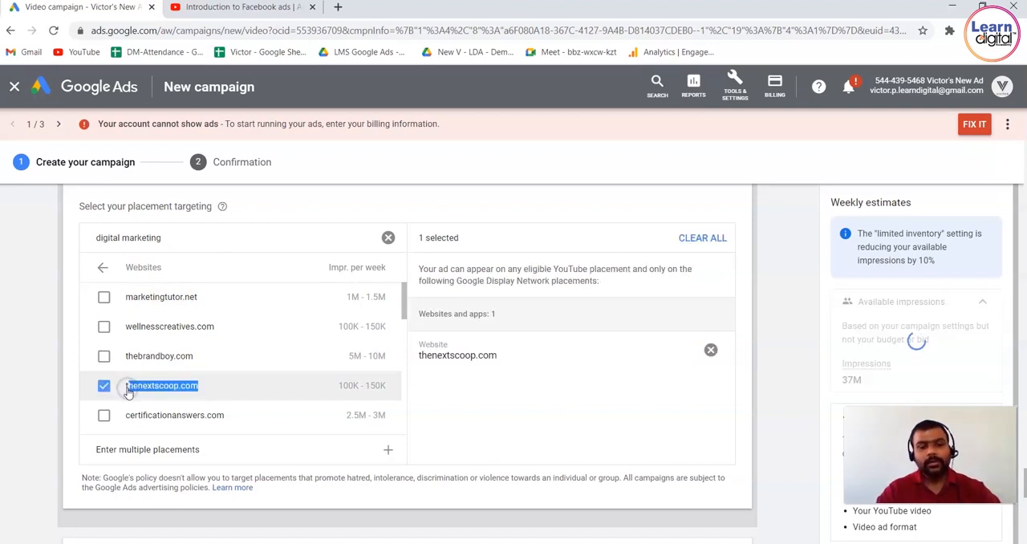
left_click(341, 8)
type("thenextscoop.com")
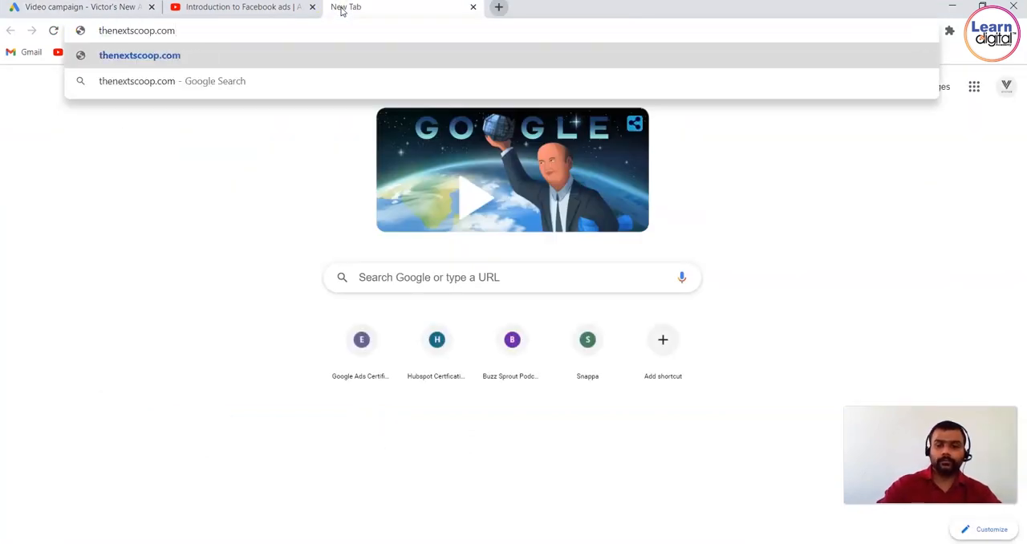
key("Return")
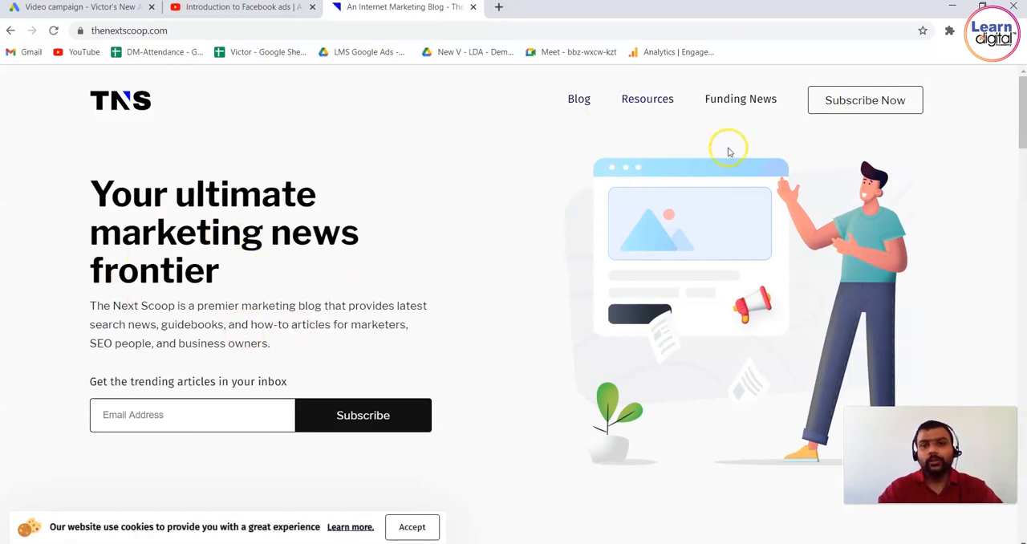
Look through the thenextscoop.com home page and its Resources page for the ads shown there.
left_click_drag(1020, 127, 988, 343)
scroll(988, 344, "down", 5)
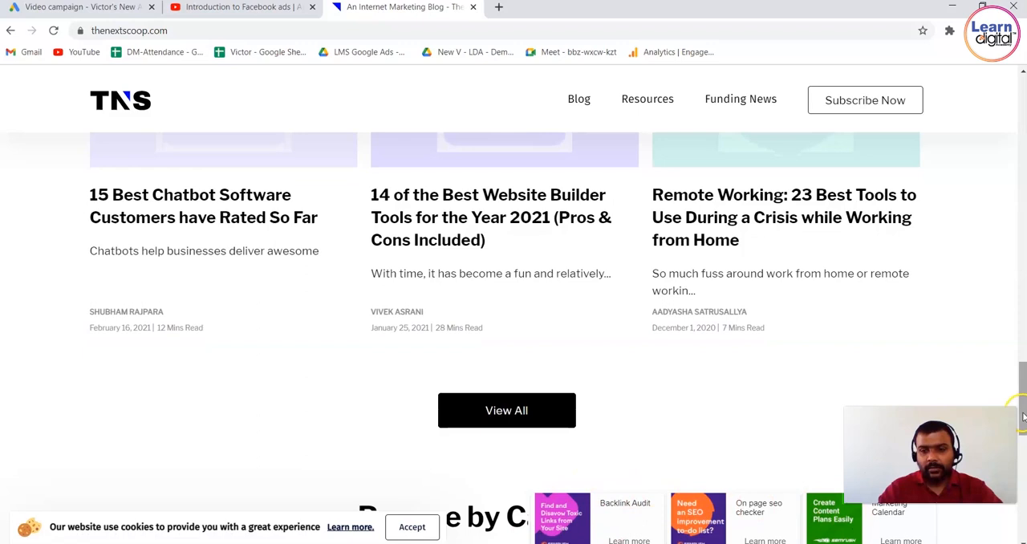
left_click_drag(1022, 439, 1020, 536)
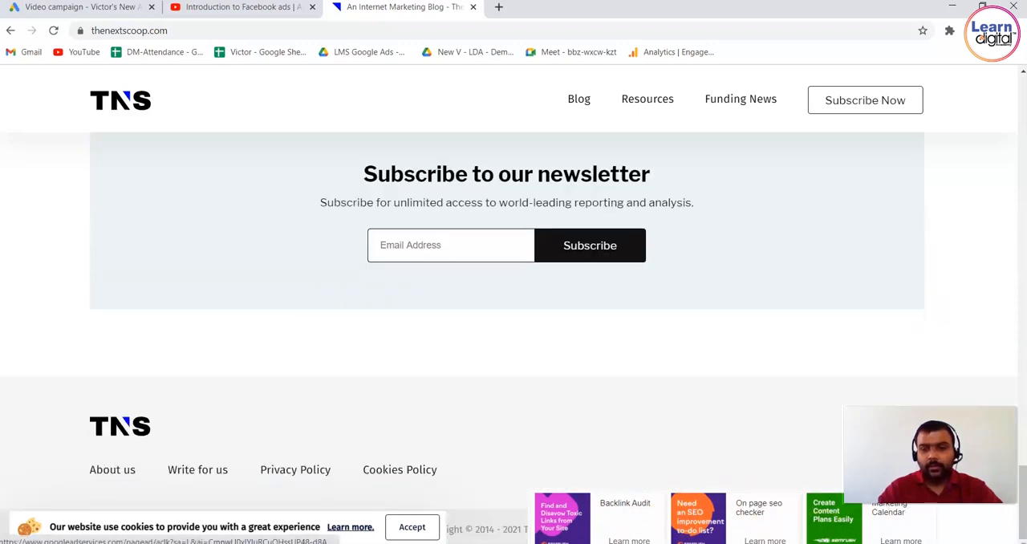
left_click_drag(1022, 508, 1021, 233)
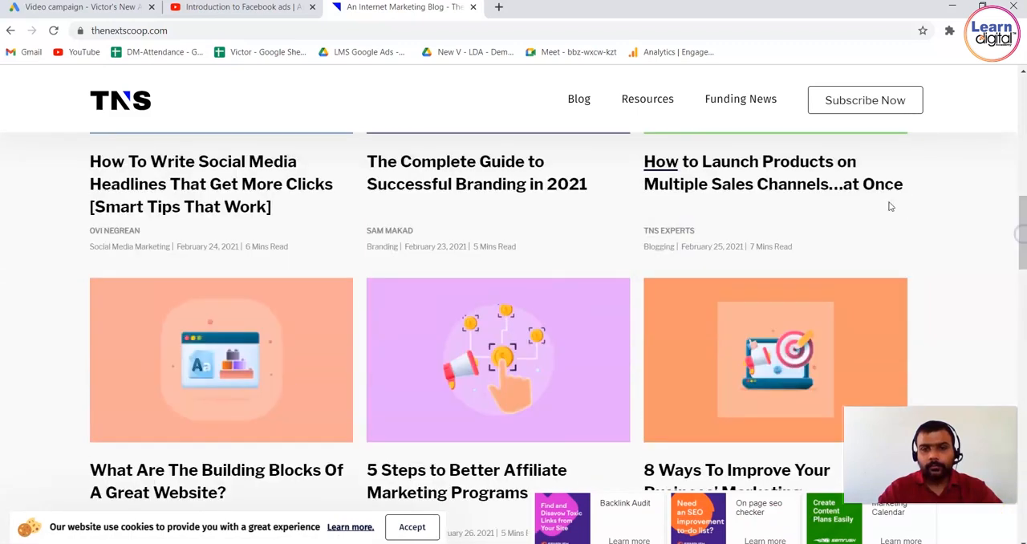
left_click(656, 98)
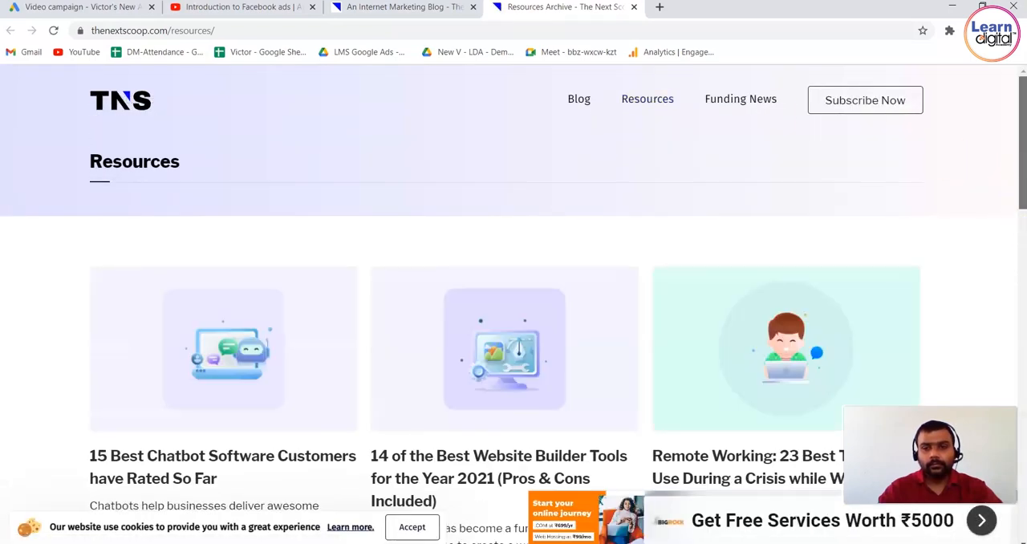
left_click_drag(1023, 176, 1005, 61)
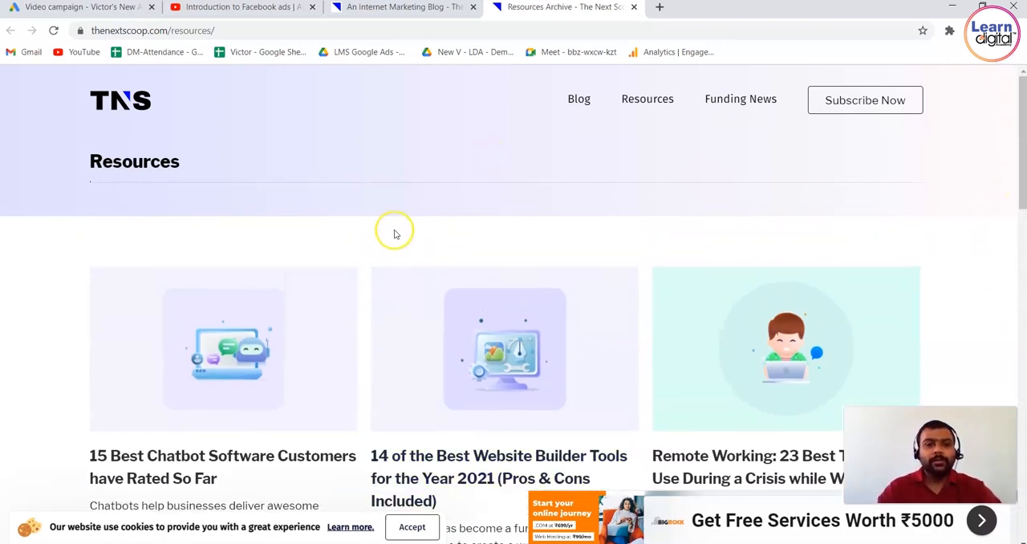
Close both thenextscoop.com pages and return to the Google Ads campaign.
left_click(634, 8)
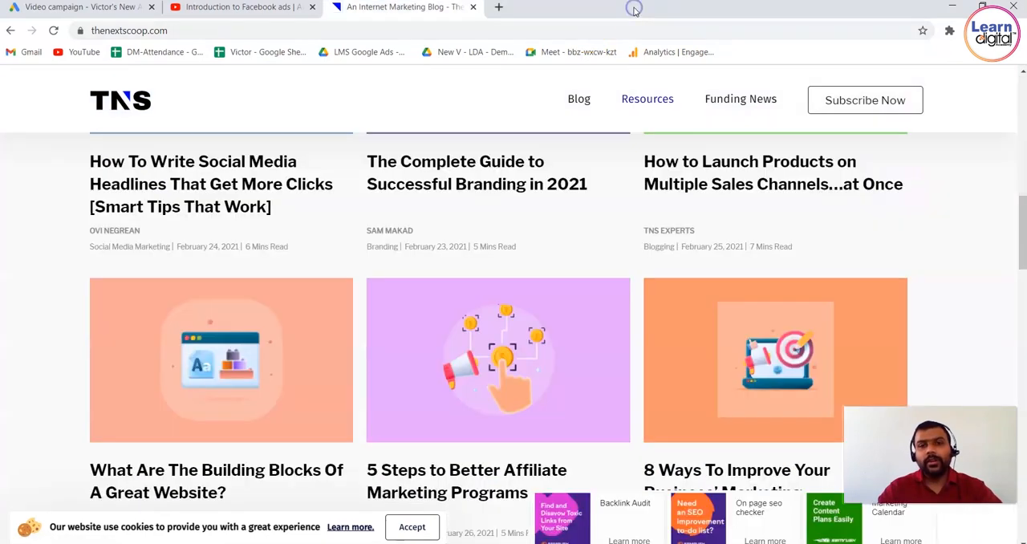
left_click(473, 8)
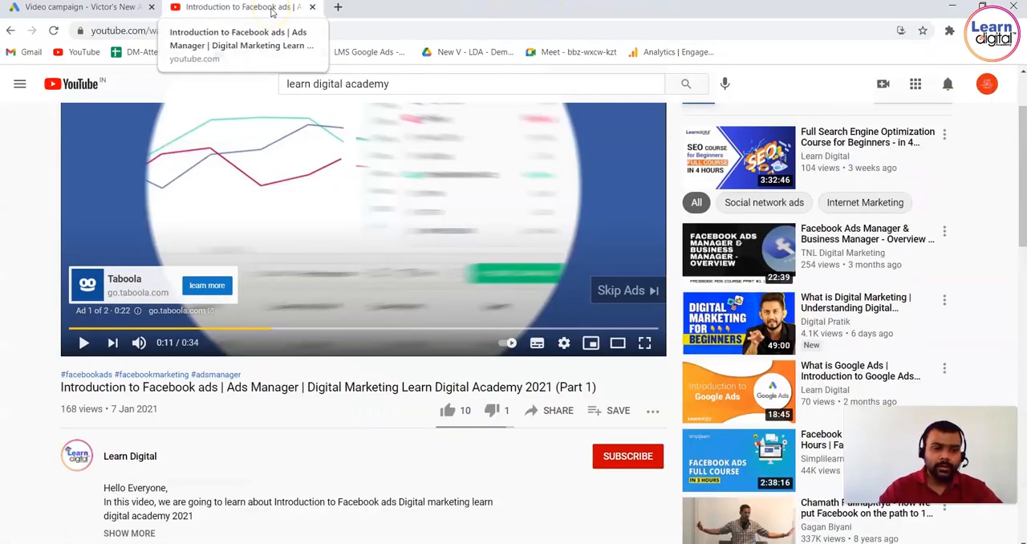
left_click(81, 12)
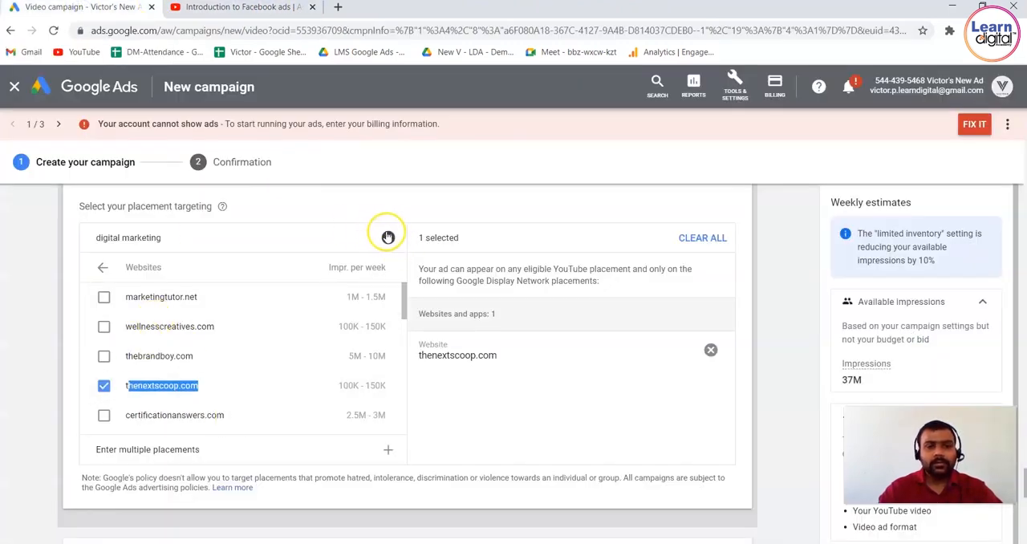
Remove thenextscoop.com from the selected placements and clear the "digital marketing" placement search.
left_click(711, 351)
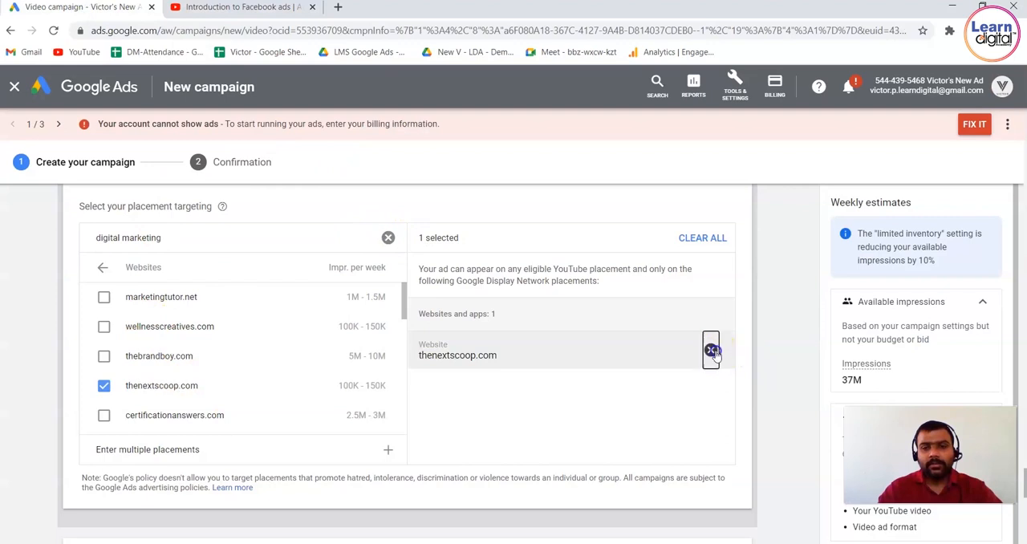
left_click(388, 239)
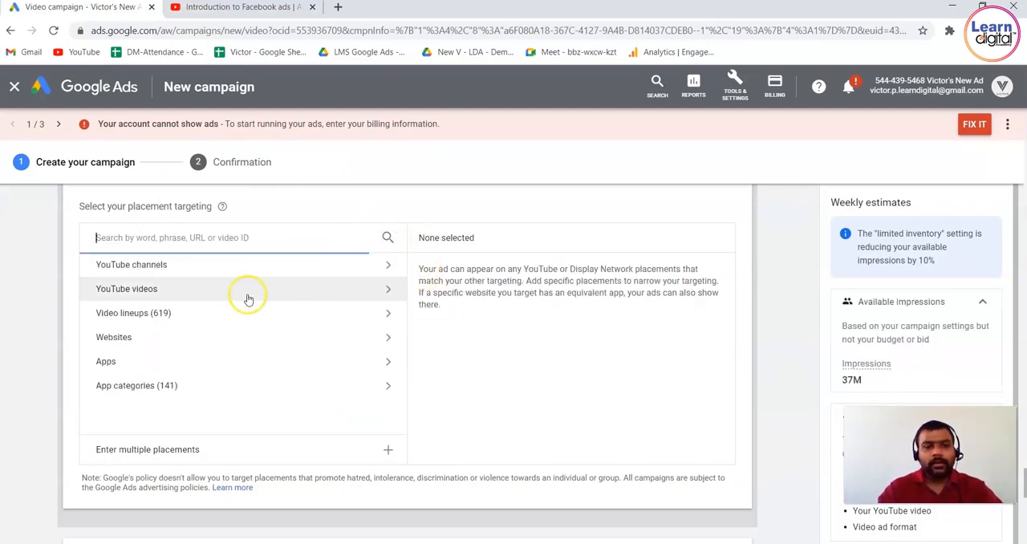
Check the Apps placement category, return to the category list and view the Bidding section.
left_click(225, 360)
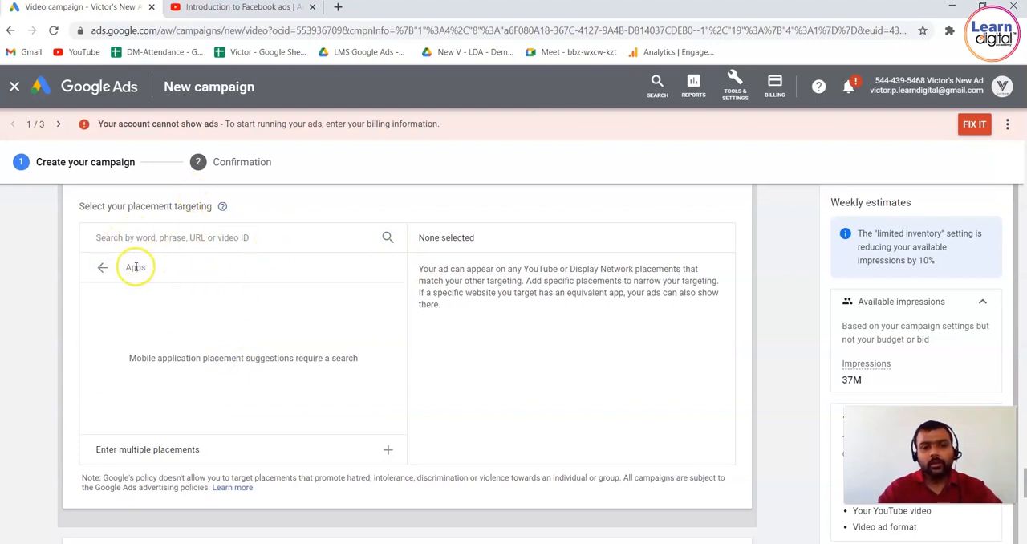
left_click(107, 267)
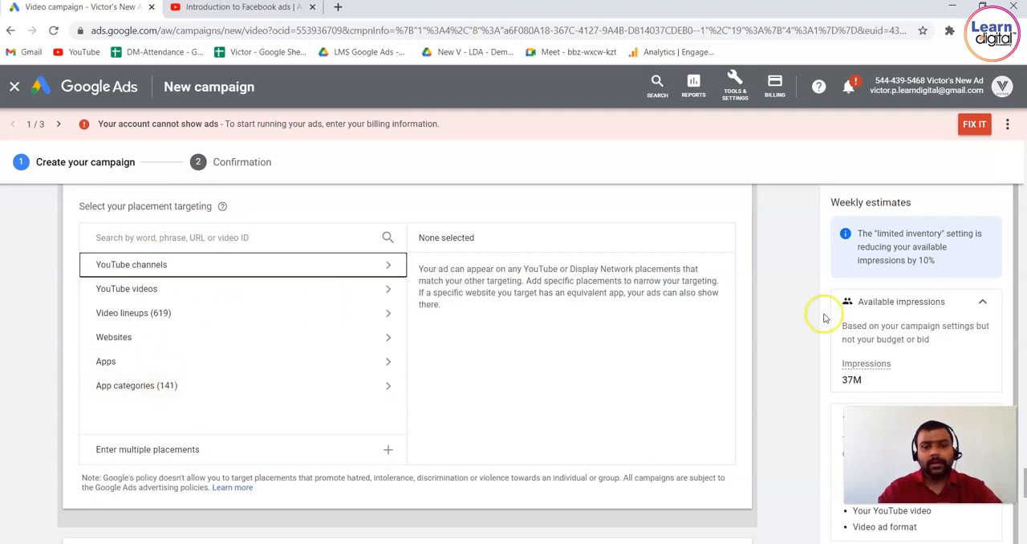
scroll(761, 319, "down", 3)
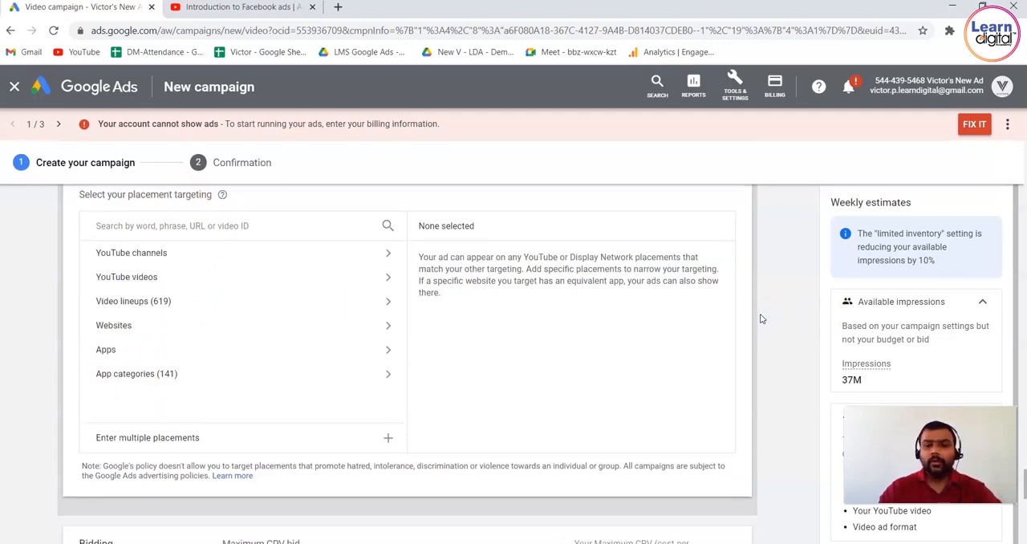
scroll(761, 318, "down", 1)
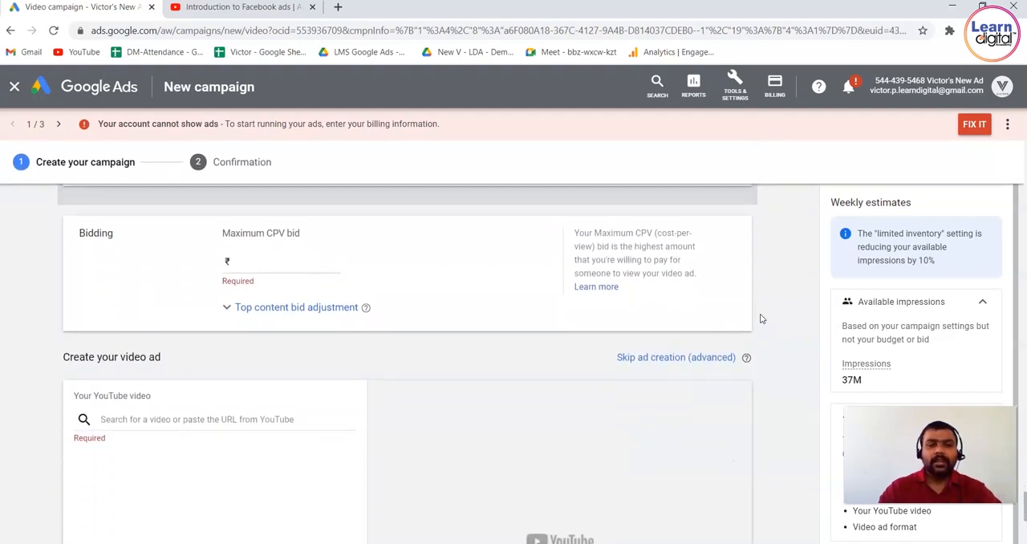
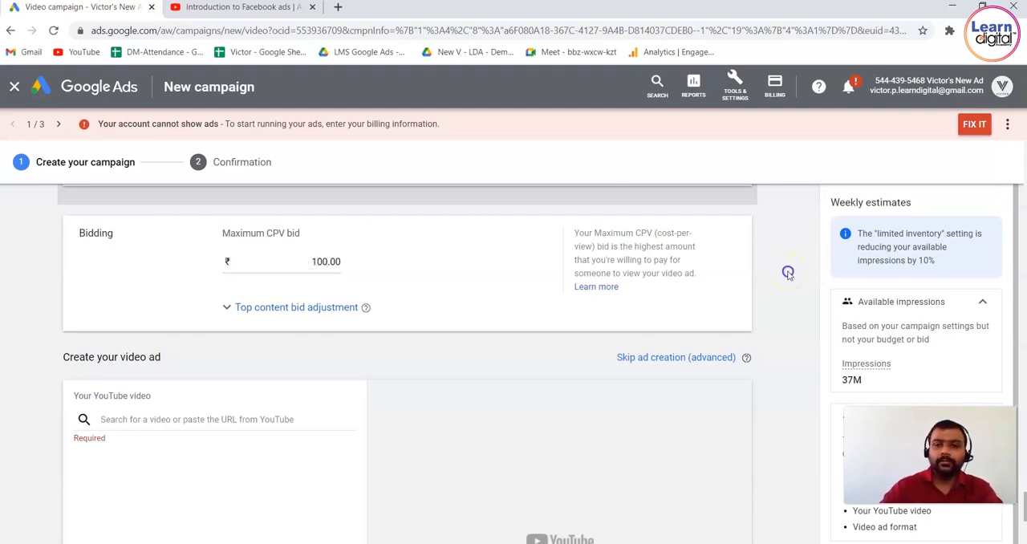
Set the top content bid adjustment in the Bidding section to 10%.
scroll(789, 275, "down", 2)
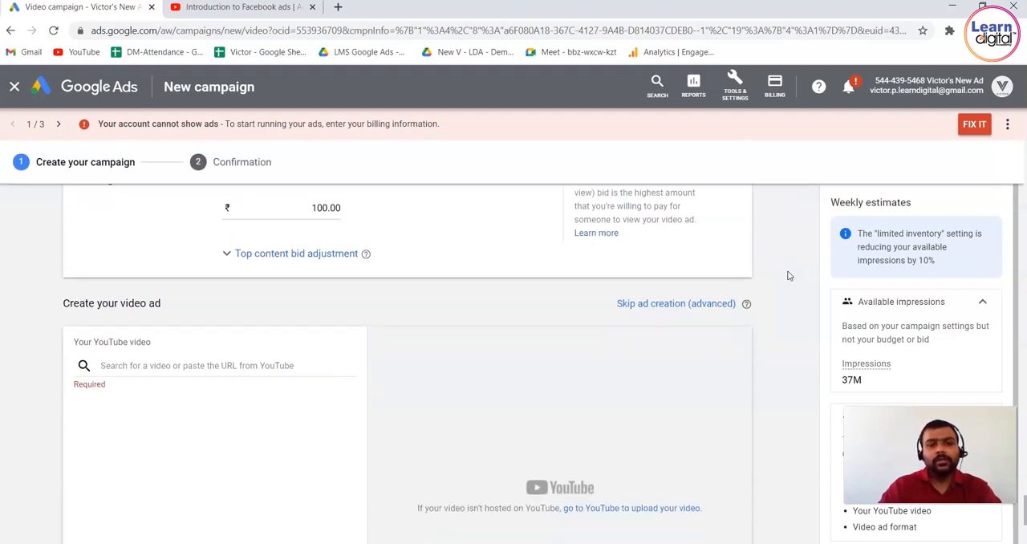
left_click(246, 259)
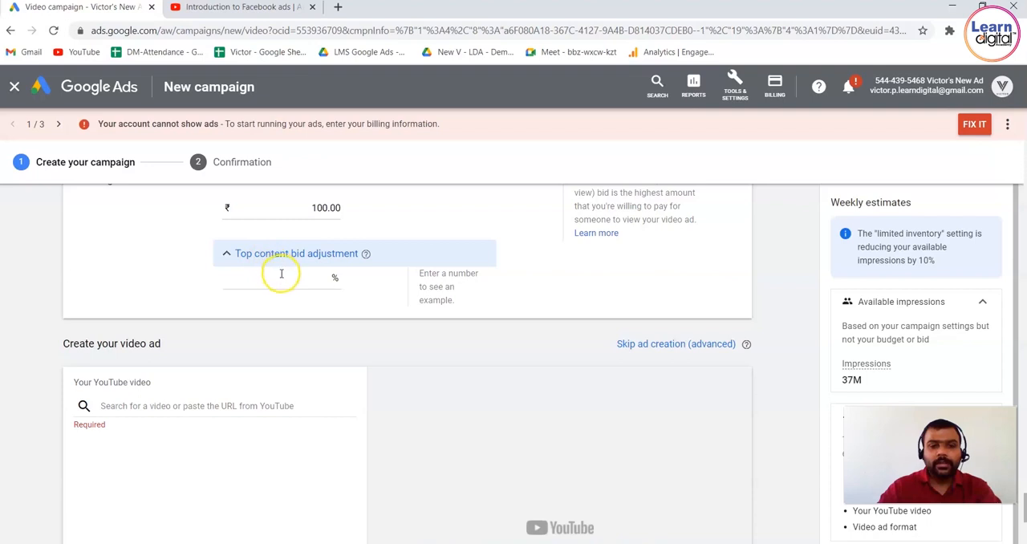
left_click(286, 276)
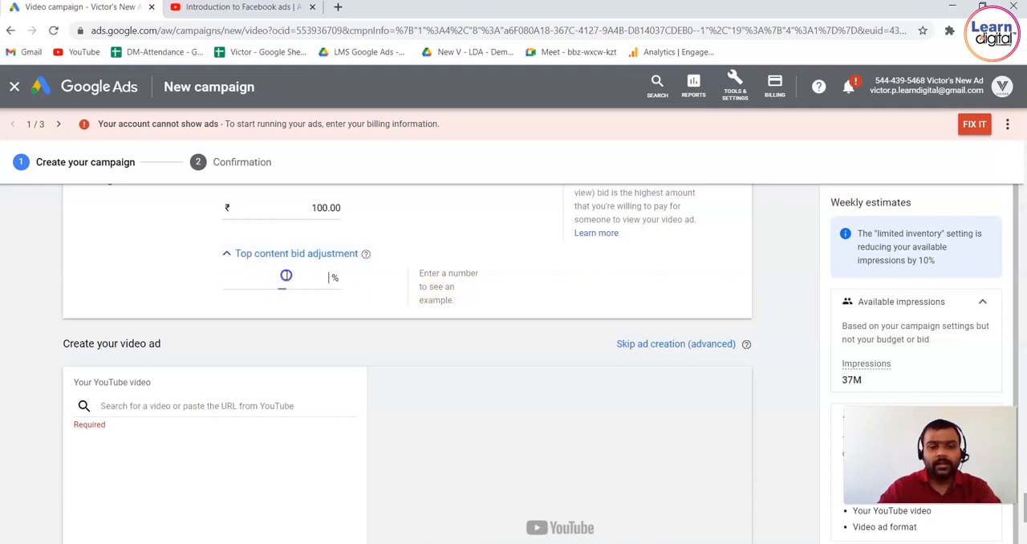
type("0")
key("BackSpace")
type("10")
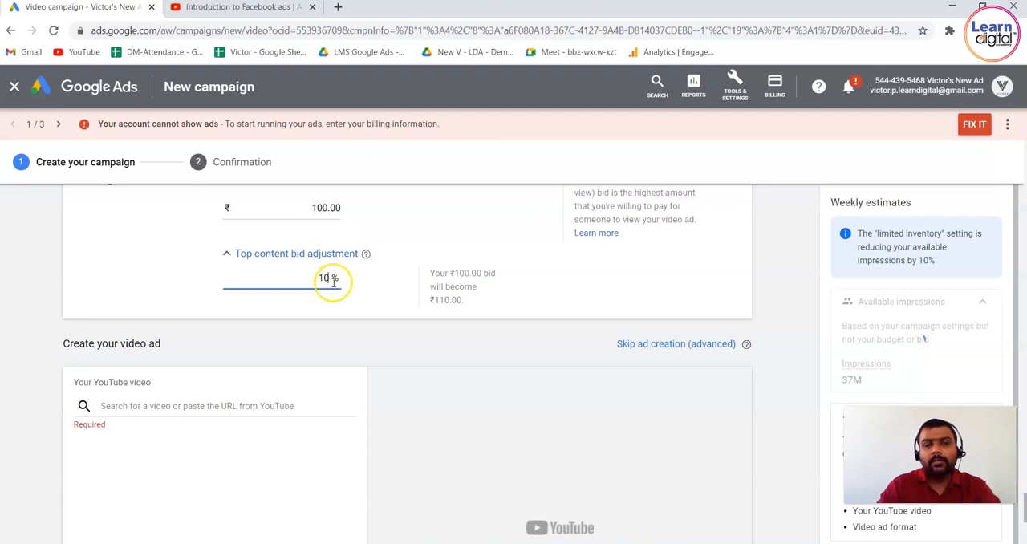
triple_click(434, 268)
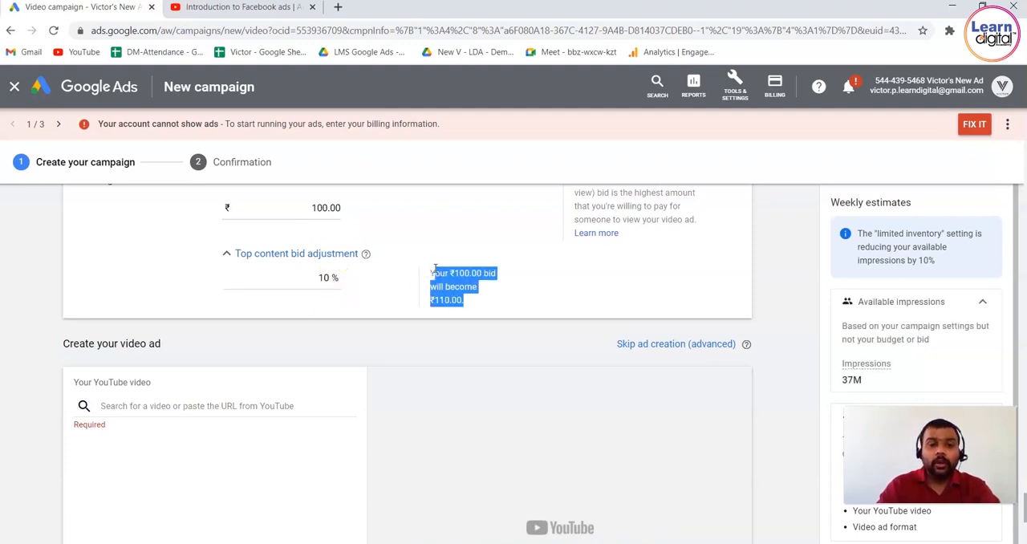
left_click(789, 346)
scroll(790, 351, "down", 1)
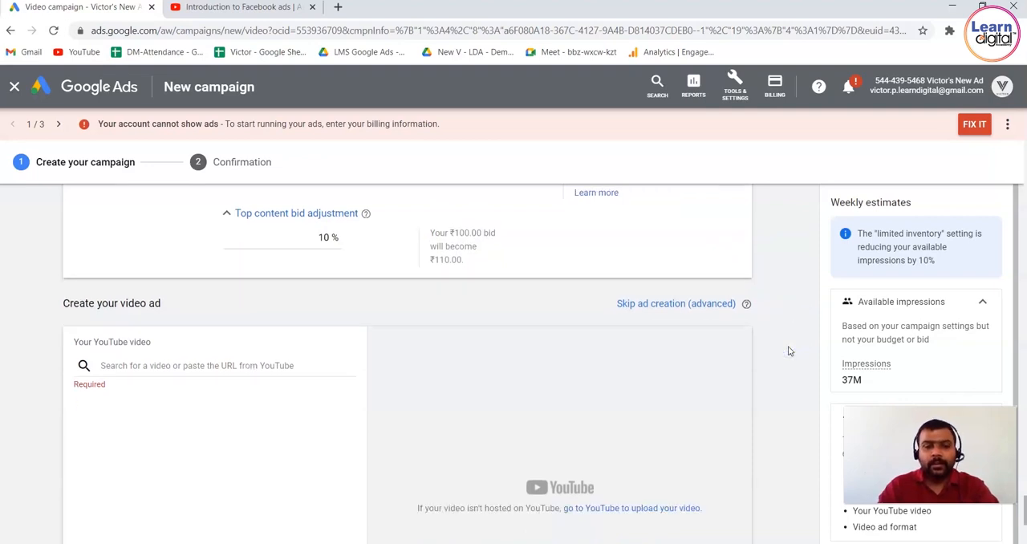
scroll(789, 351, "down", 1)
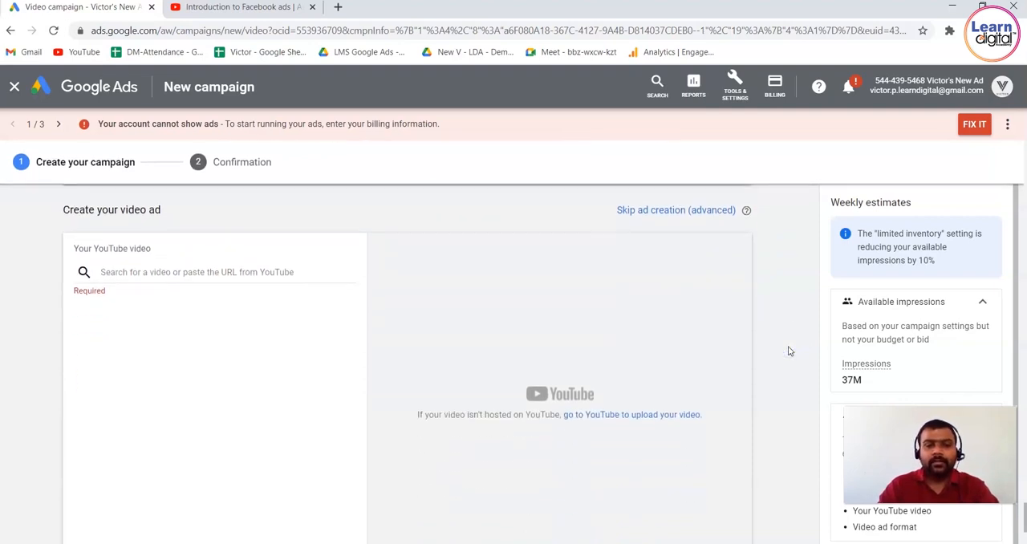
left_click(305, 271)
type("henextscoop.com")
key("ctrl+a")
key("BackSpace")
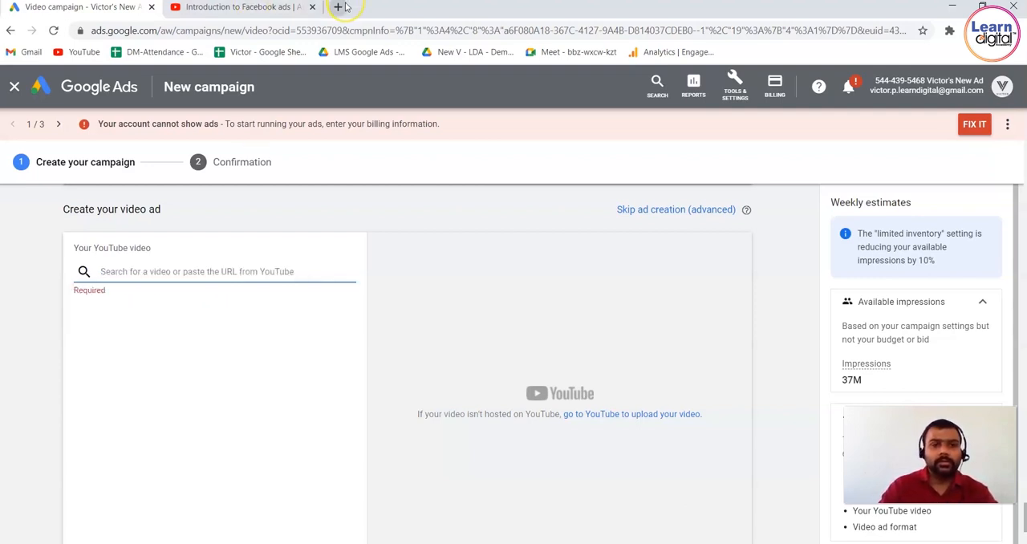
Open the digital marketing training welcome video on the own YouTube channel, copy its share link and pause playback.
left_click(303, 7)
left_click(989, 85)
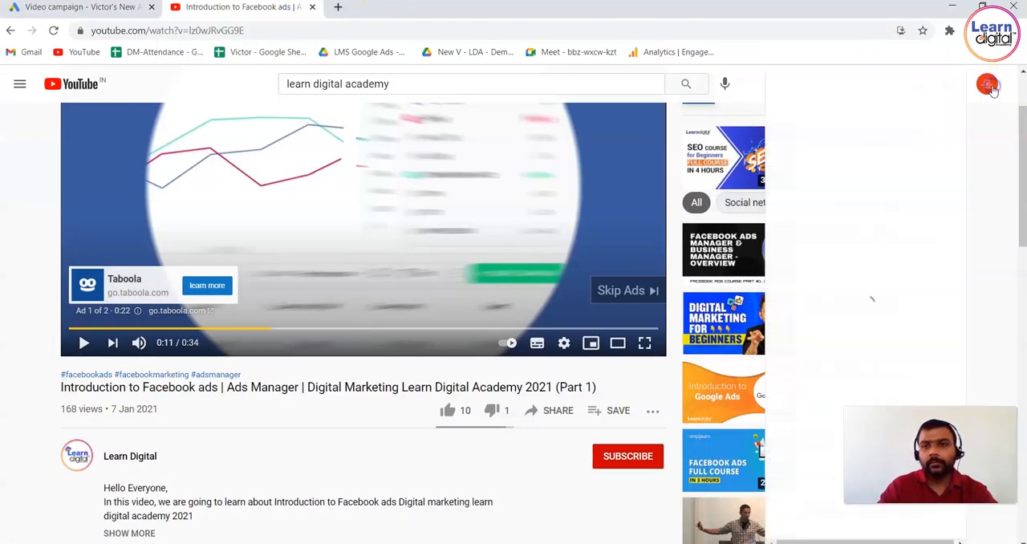
left_click(832, 144)
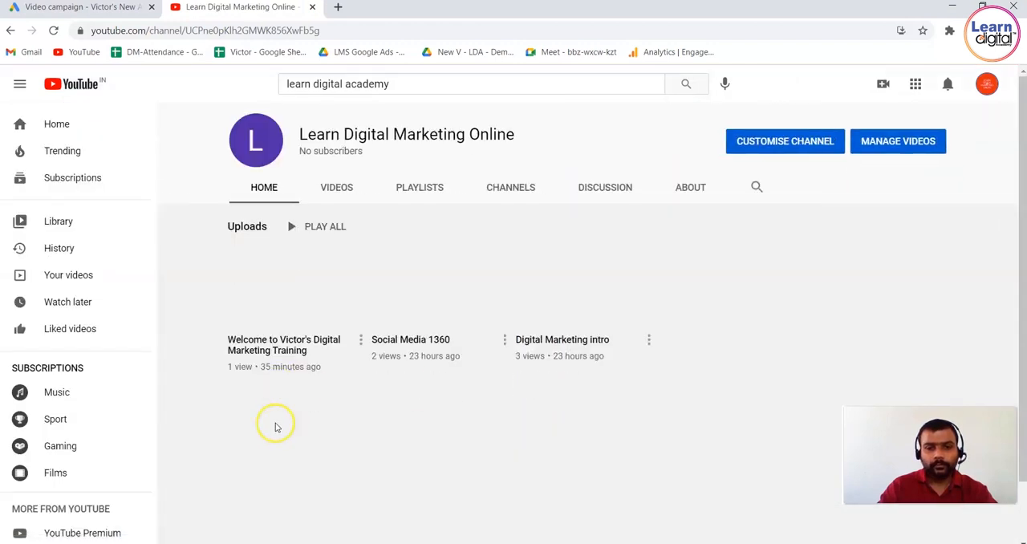
left_click(302, 318)
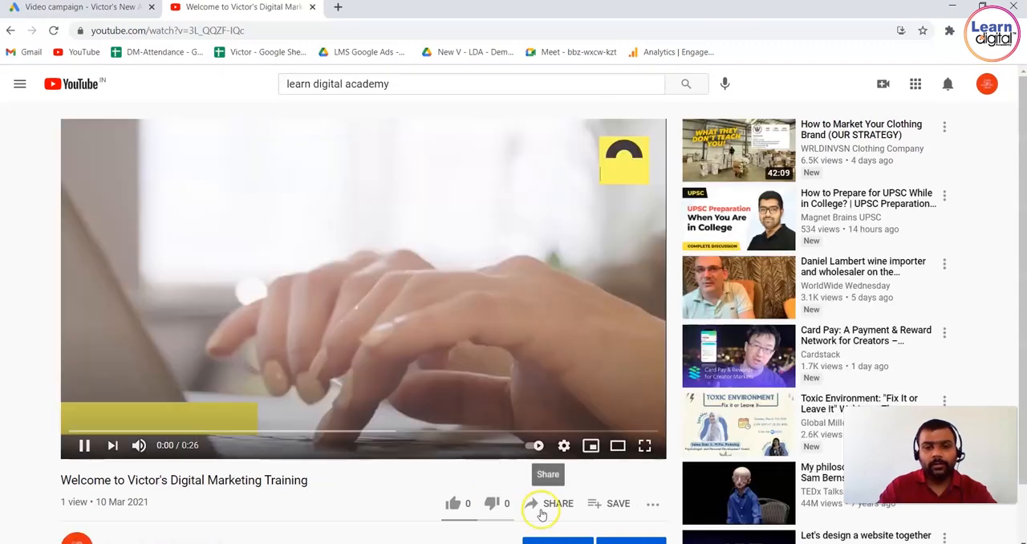
left_click(542, 512)
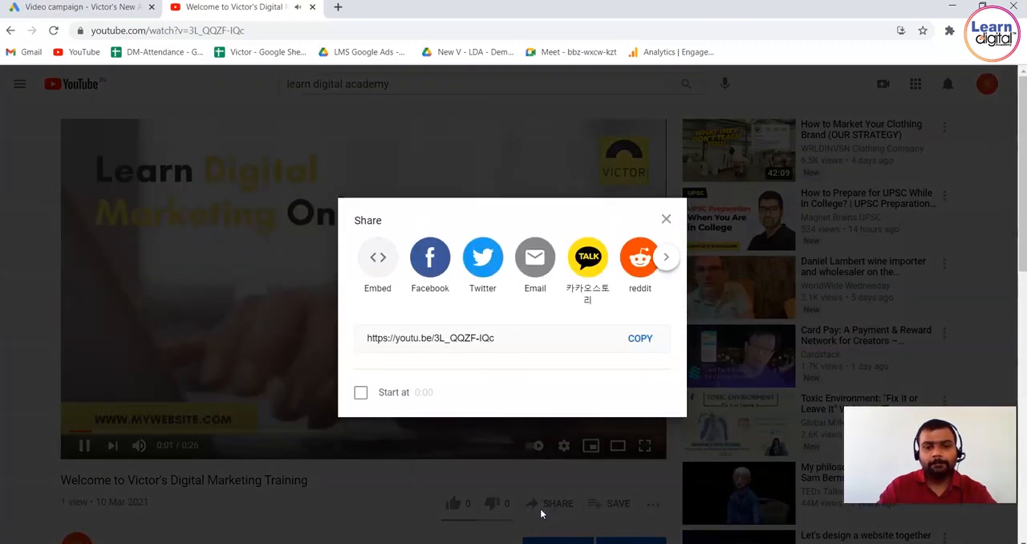
left_click(639, 338)
left_click(144, 291)
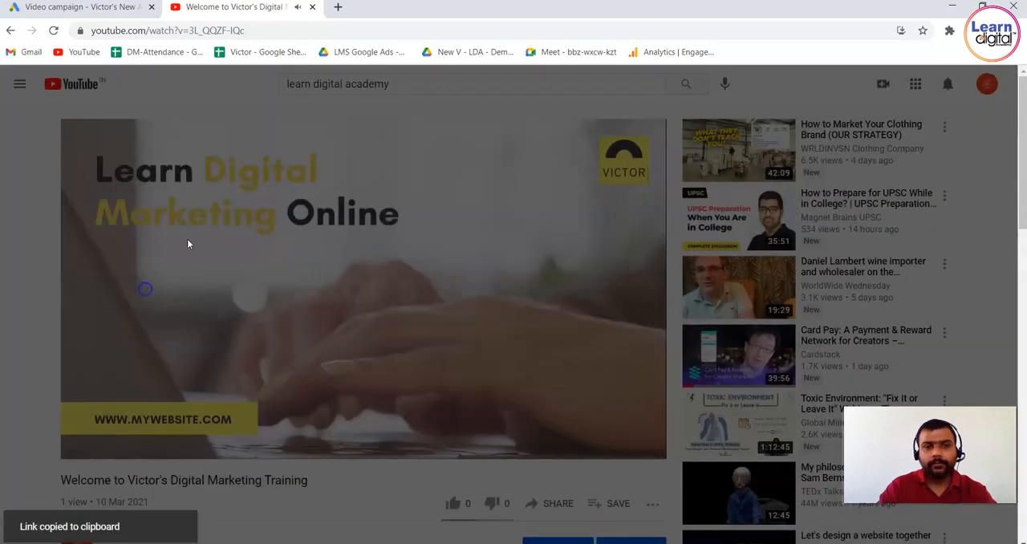
left_click(83, 445)
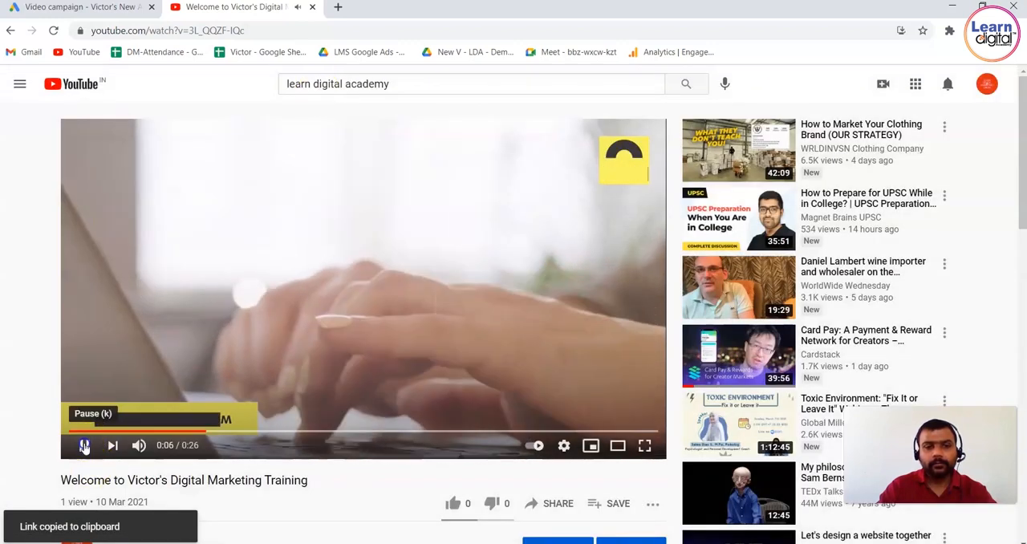
Add the copied link as the campaign's YouTube video, compare it as a skippable in-stream ad and choose the Video discovery ad format.
left_click(106, 21)
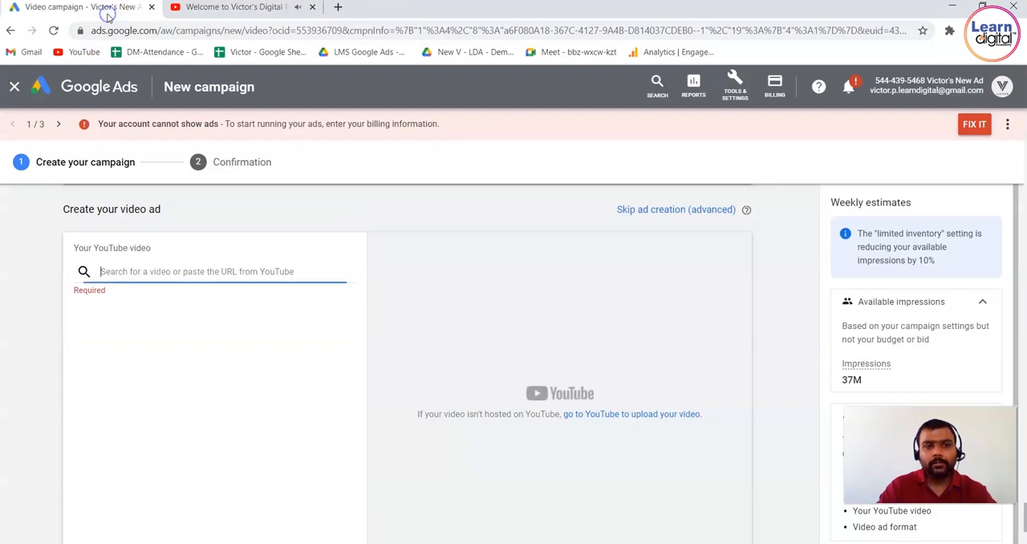
key("ctrl+v")
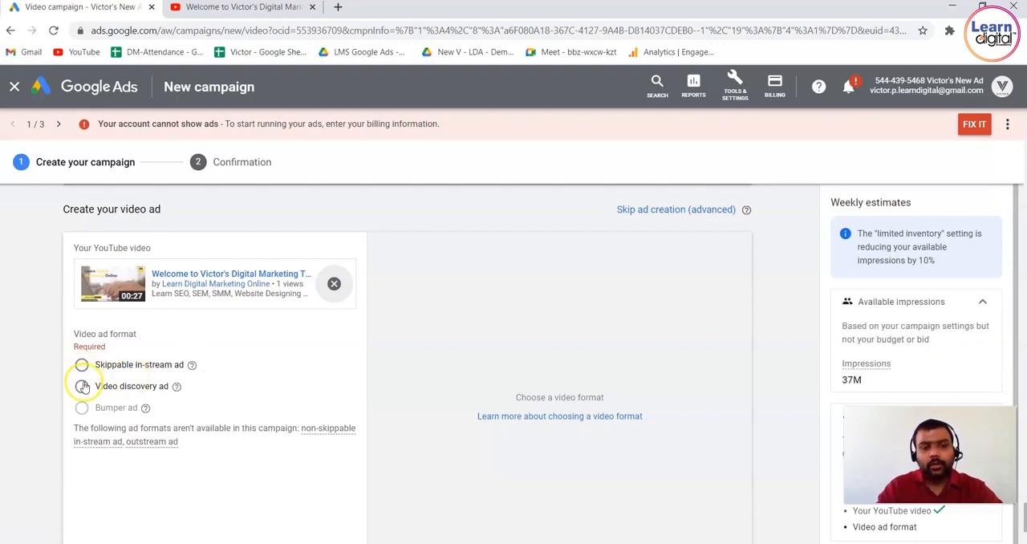
left_click(82, 386)
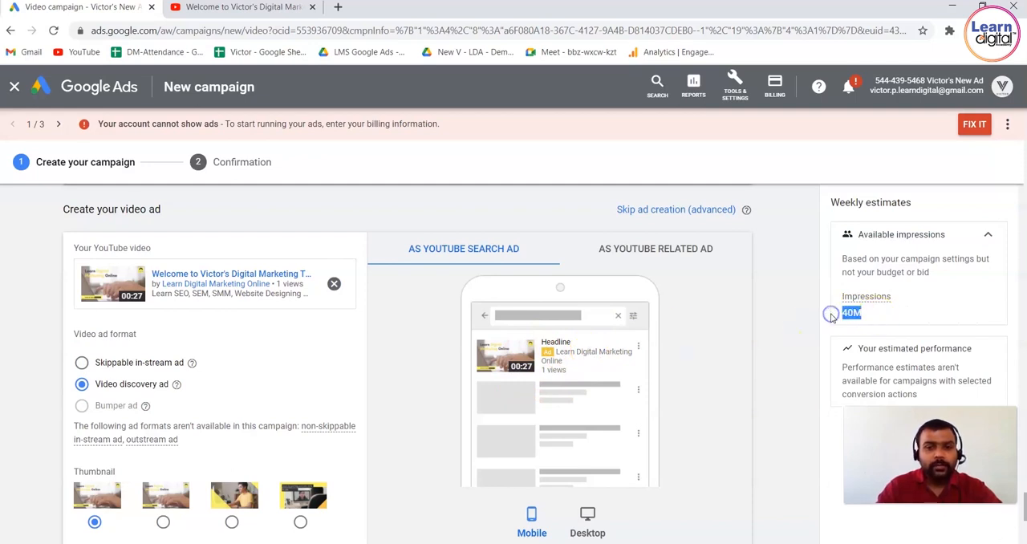
left_click(82, 364)
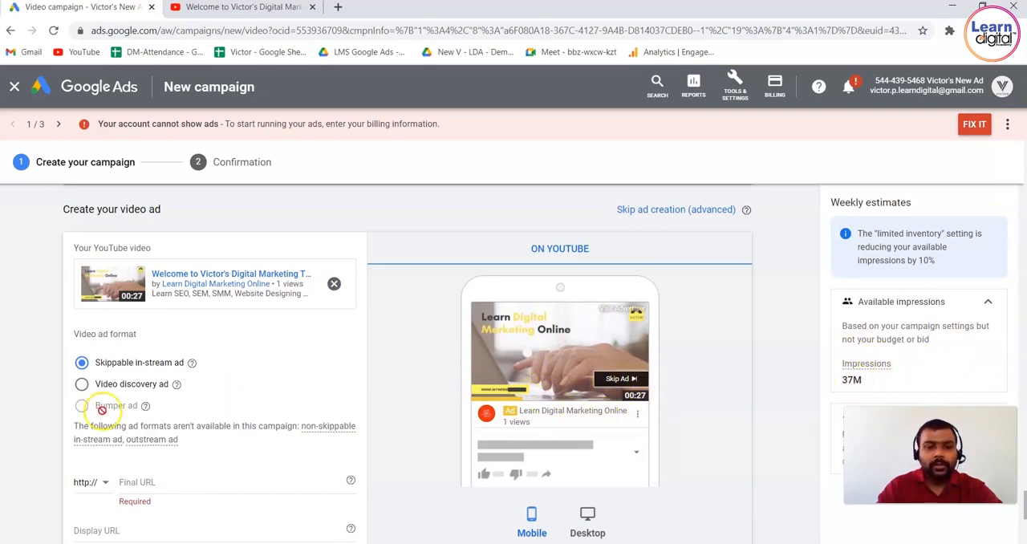
left_click(82, 387)
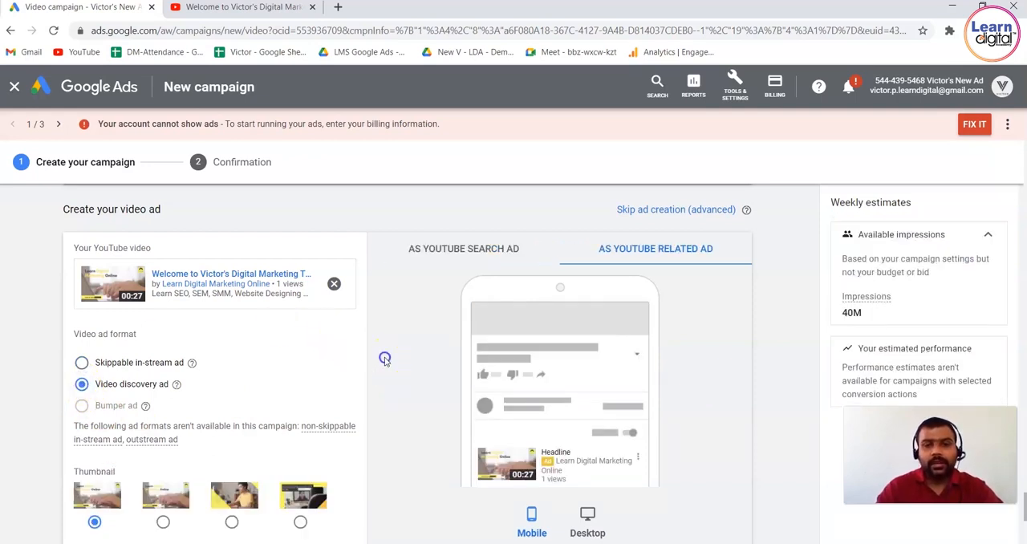
Choose the third thumbnail for the video discovery ad.
scroll(385, 361, "down", 1)
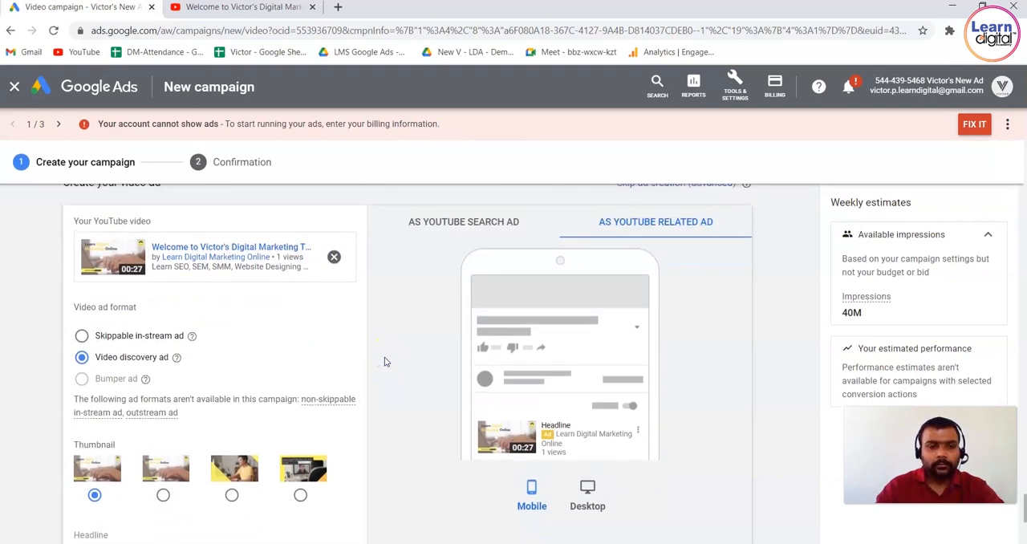
scroll(384, 361, "down", 3)
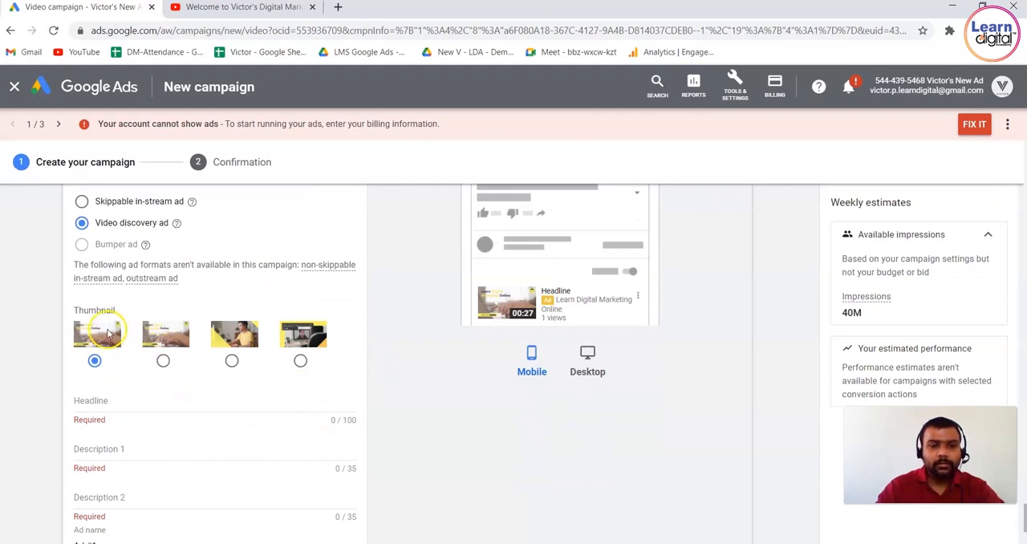
left_click(232, 361)
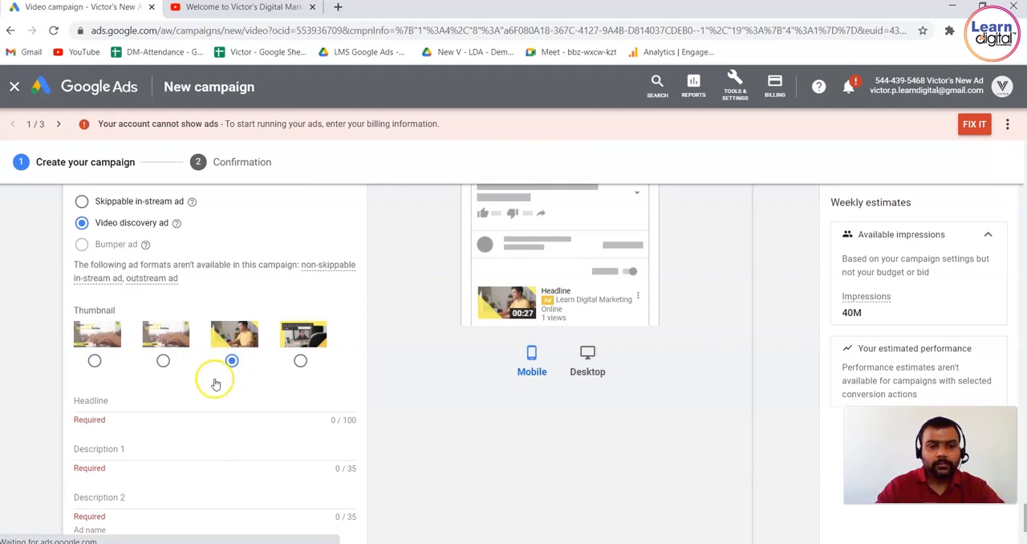
Enter the headline "Learn Digital Marketing Online" and the descriptions "Get Best Courses at Home" and "Learn SEM, SEO, ADs,".
left_click(198, 398)
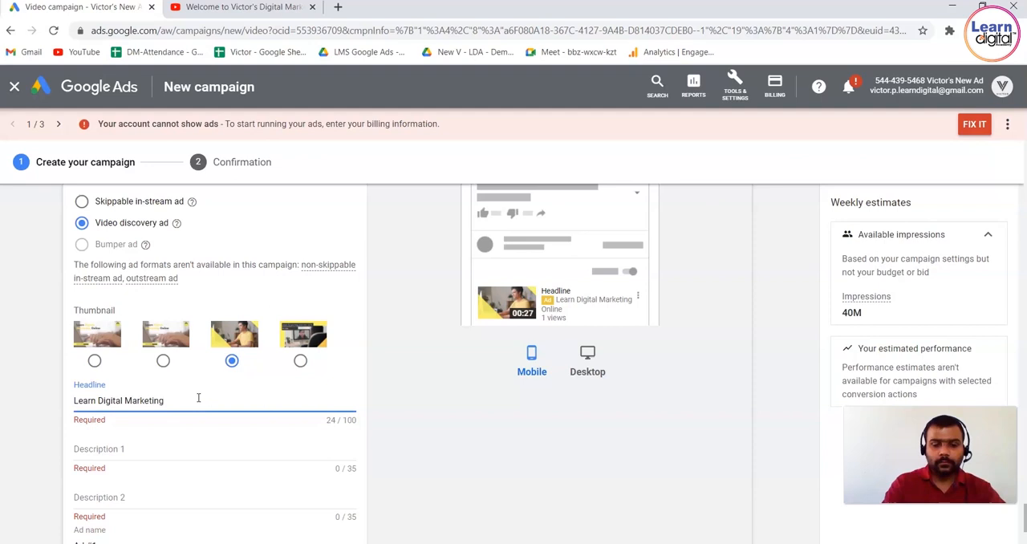
key("Tab")
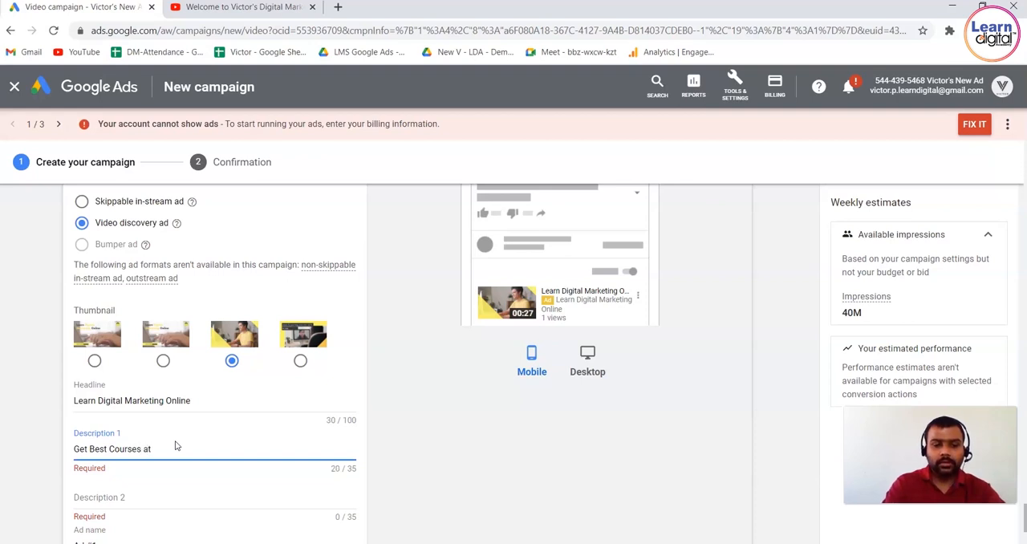
left_click(163, 497)
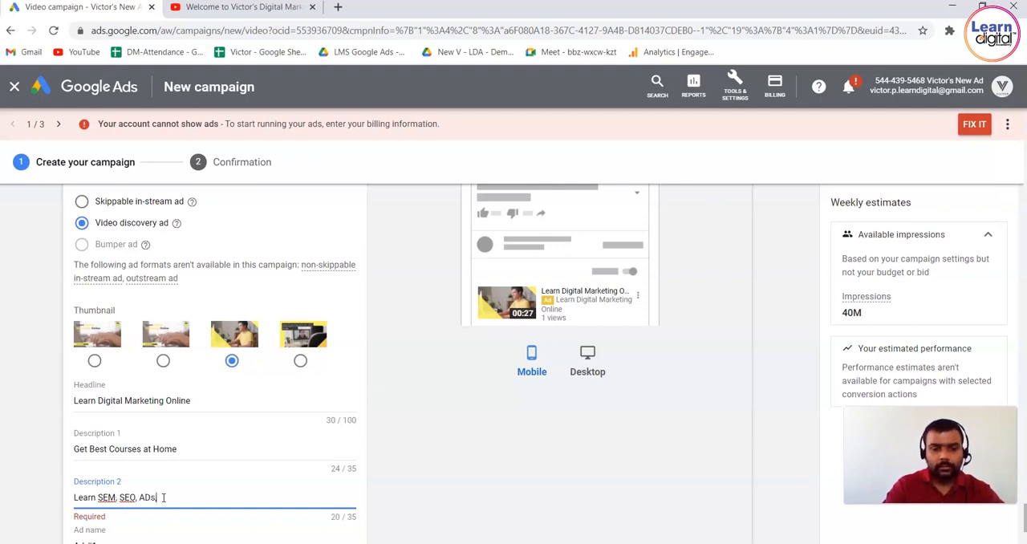
left_click(434, 450)
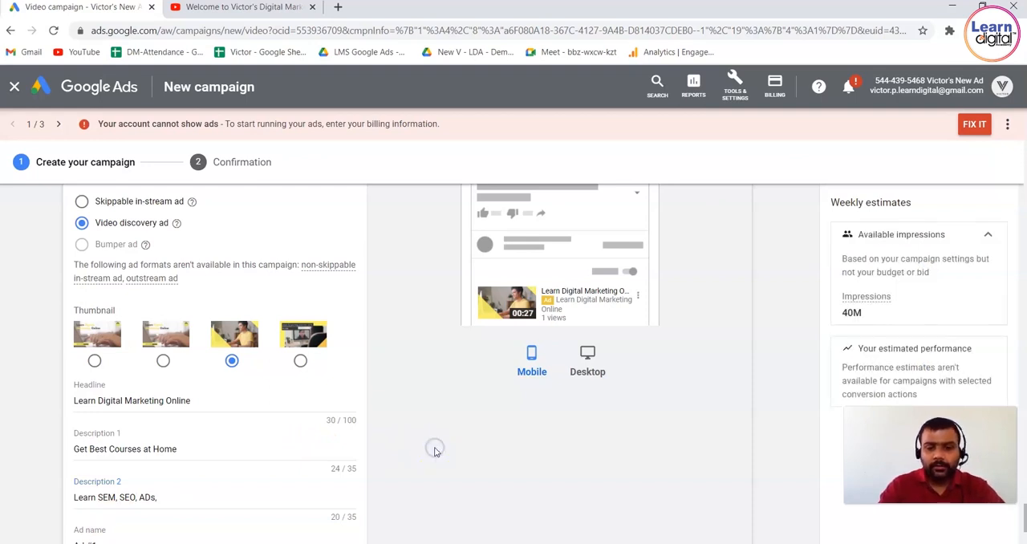
Rename the video ad as "Ad Demo".
scroll(435, 450, "down", 2)
scroll(435, 452, "down", 1)
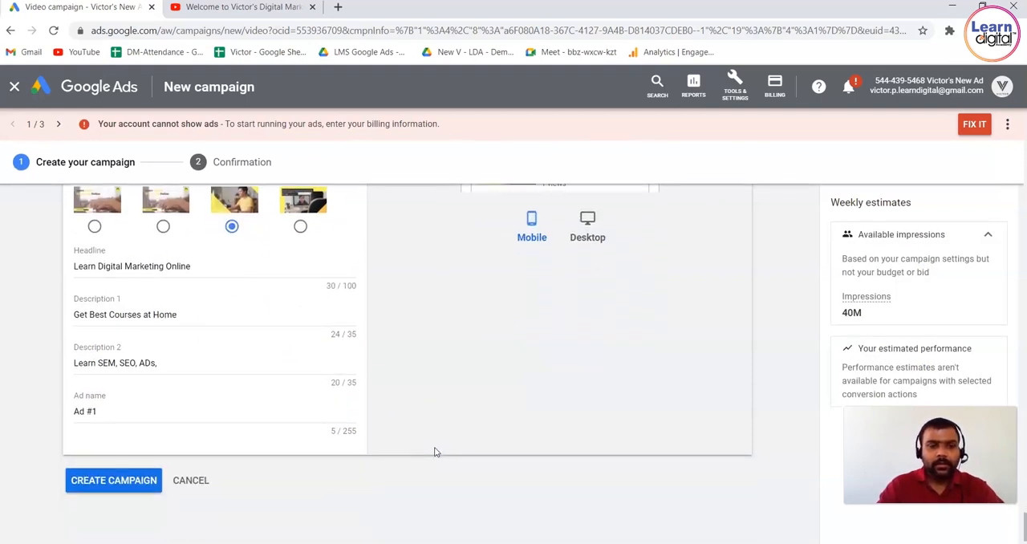
triple_click(166, 408)
type("Ad")
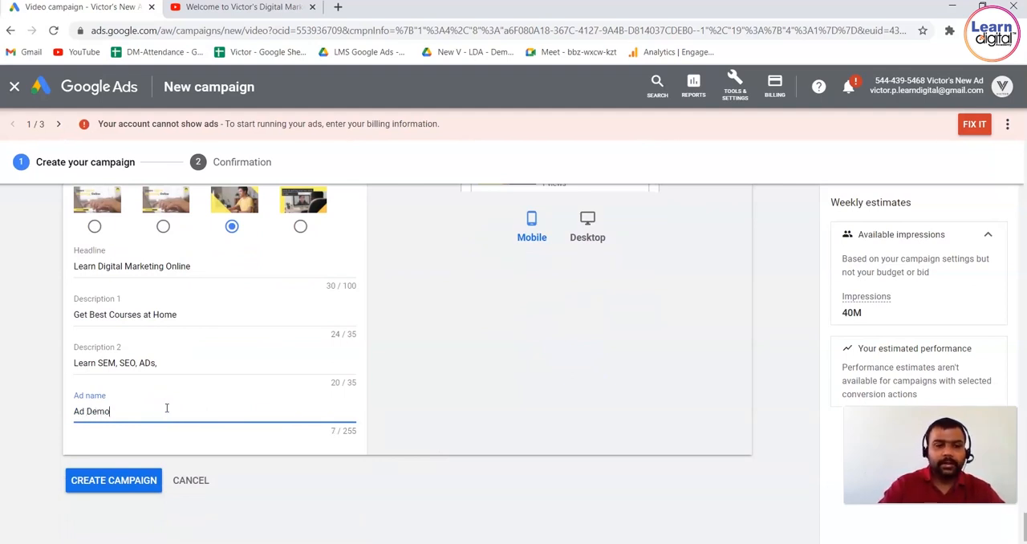
left_click(507, 357)
Review the completed ad in the desktop preview, both as a YouTube search ad and as a YouTube related ad.
scroll(507, 362, "up", 1)
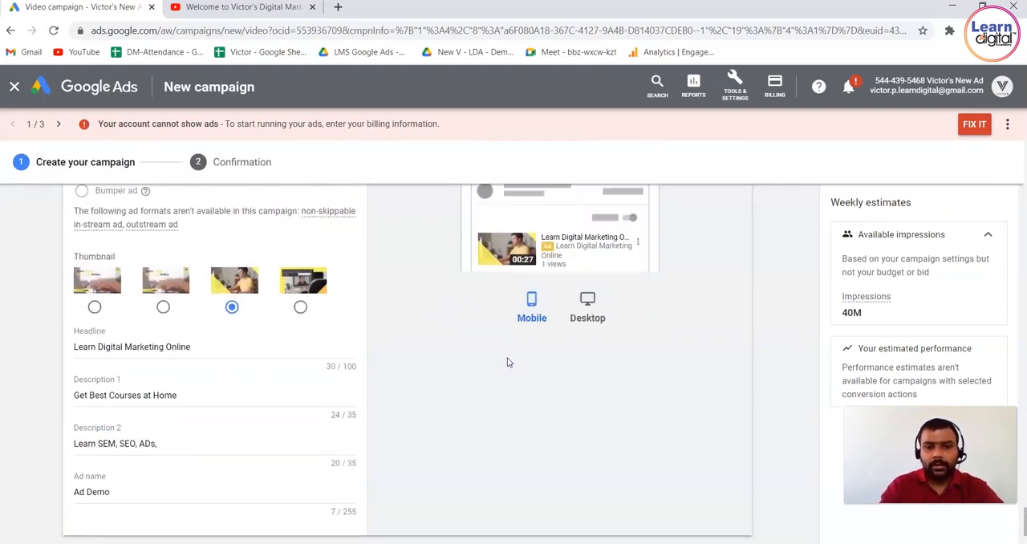
scroll(507, 363, "up", 1)
scroll(507, 363, "down", 2)
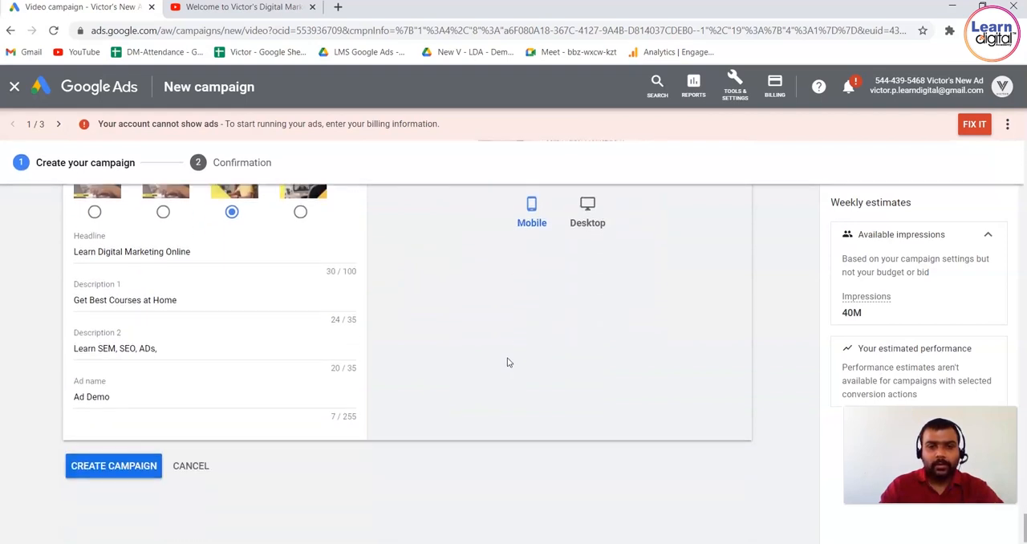
scroll(507, 363, "up", 2)
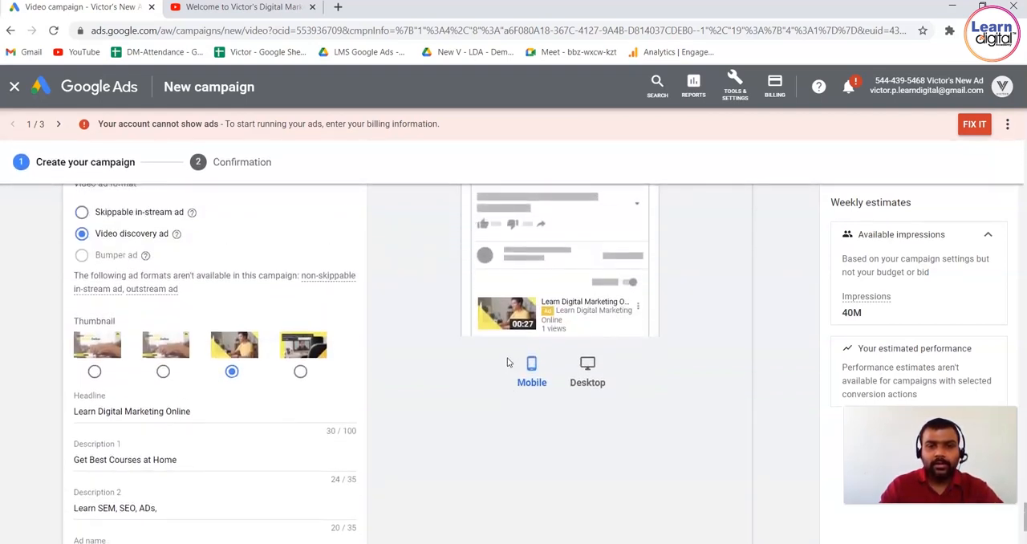
scroll(507, 363, "up", 1)
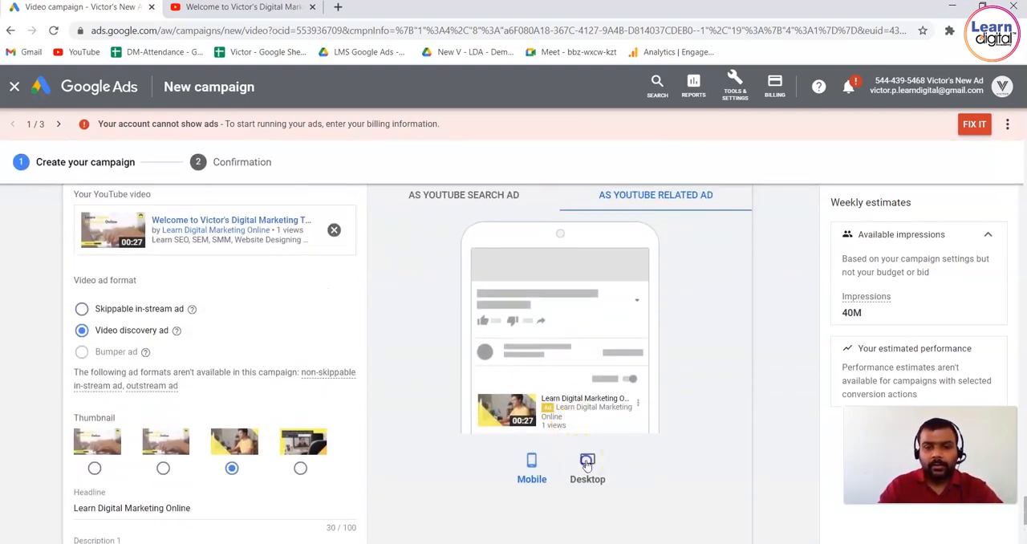
left_click(586, 463)
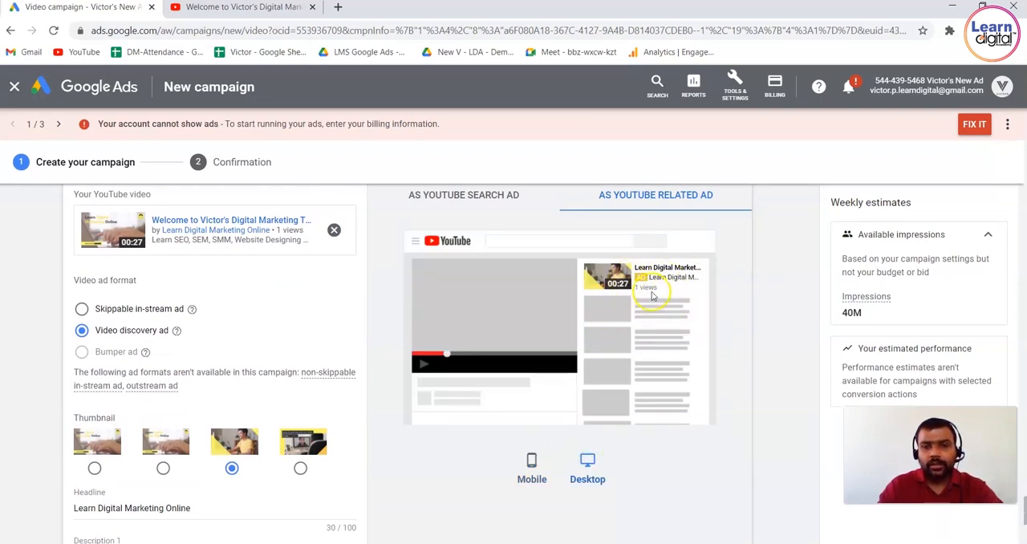
left_click(483, 201)
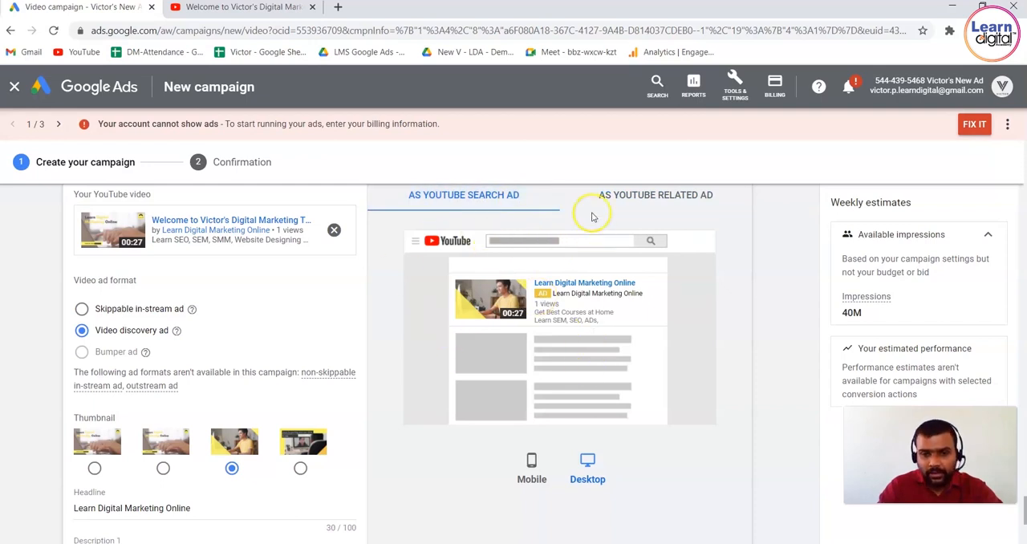
left_click(656, 207)
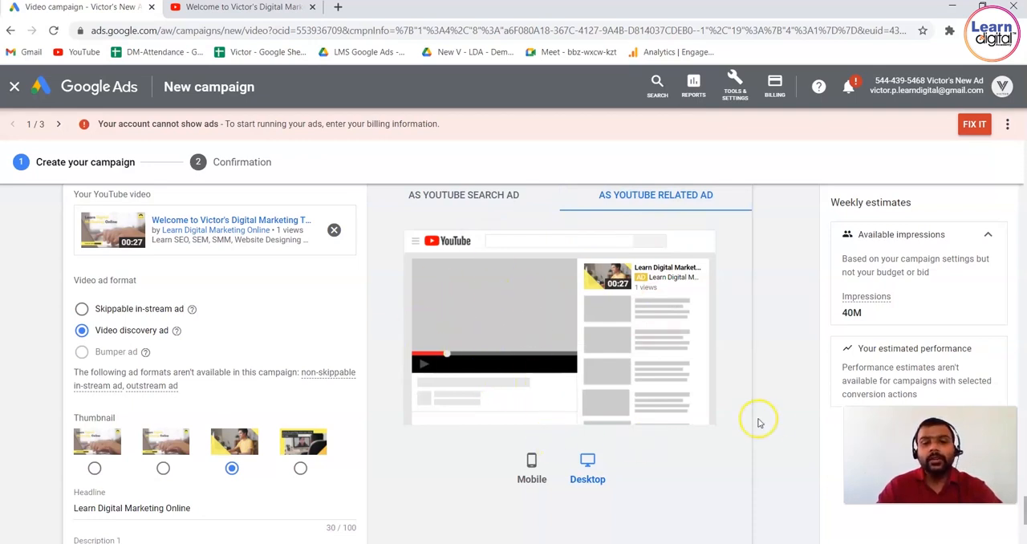
Submit the finished setup to create the video campaign.
scroll(788, 425, "down", 3)
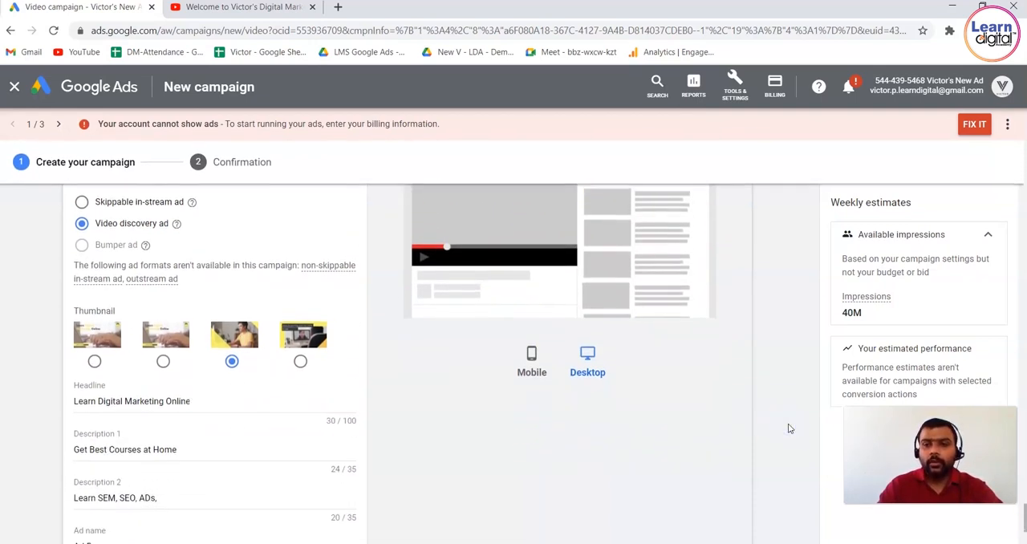
scroll(770, 426, "down", 1)
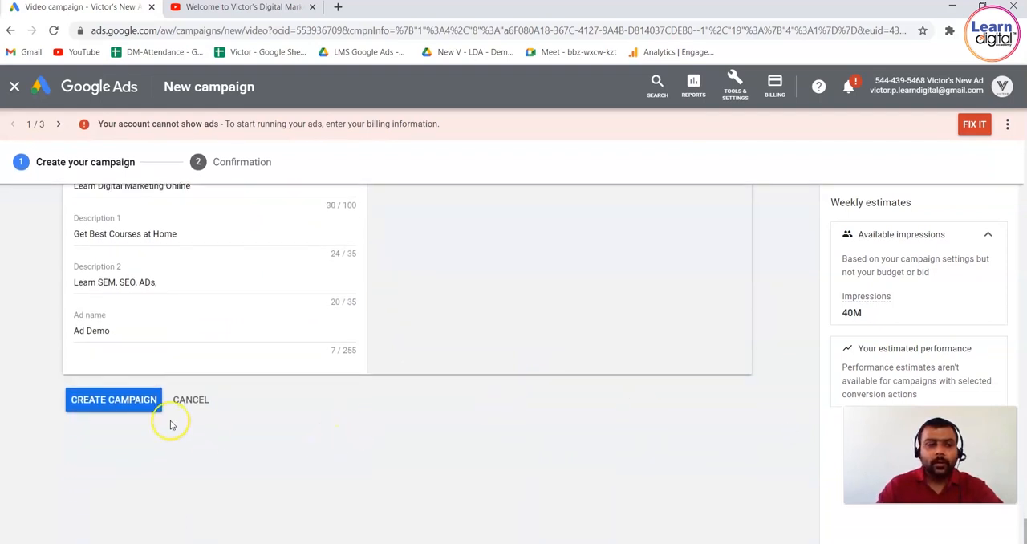
left_click(130, 401)
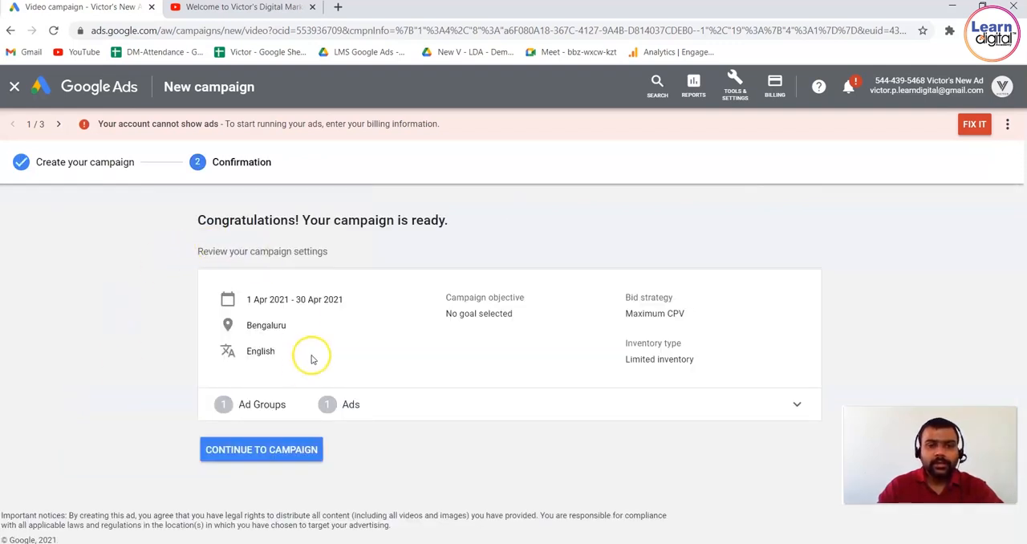
Review the confirmation summary's dates, objective, bid strategy, inventory type and ad group information, and continue to the campaign.
left_click_drag(206, 223, 487, 226)
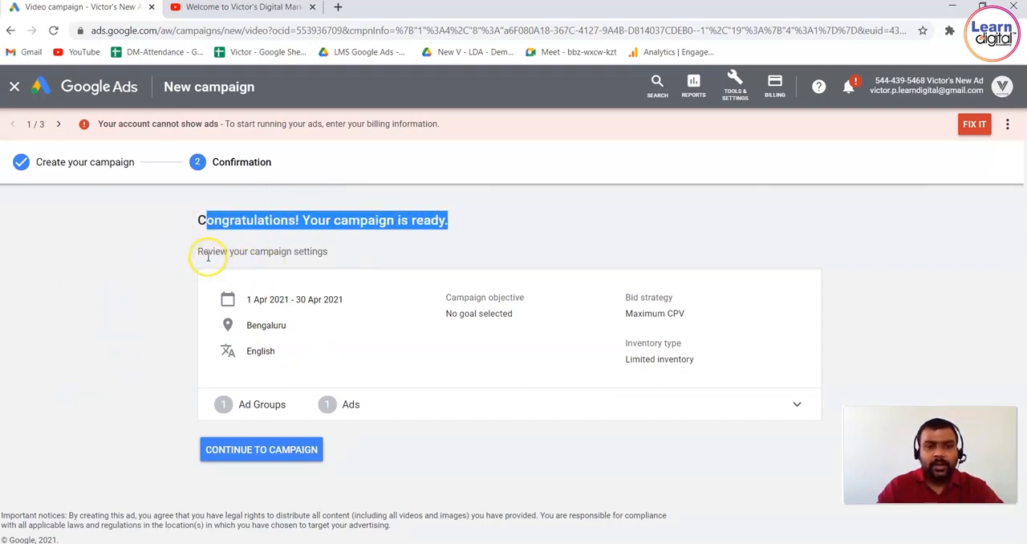
left_click_drag(207, 252, 327, 252)
left_click_drag(248, 299, 353, 298)
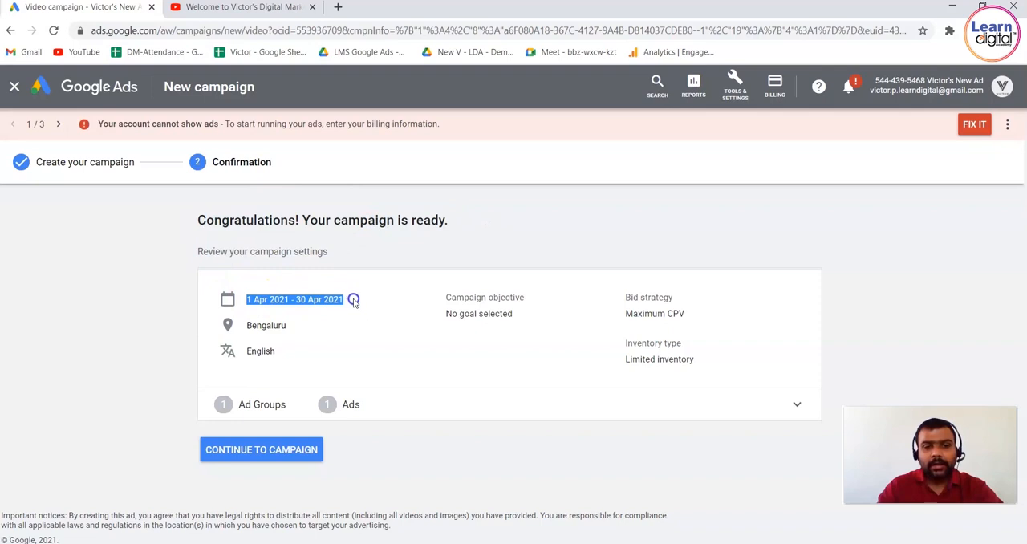
left_click_drag(447, 313, 517, 315)
left_click_drag(686, 313, 628, 309)
left_click_drag(613, 361, 713, 359)
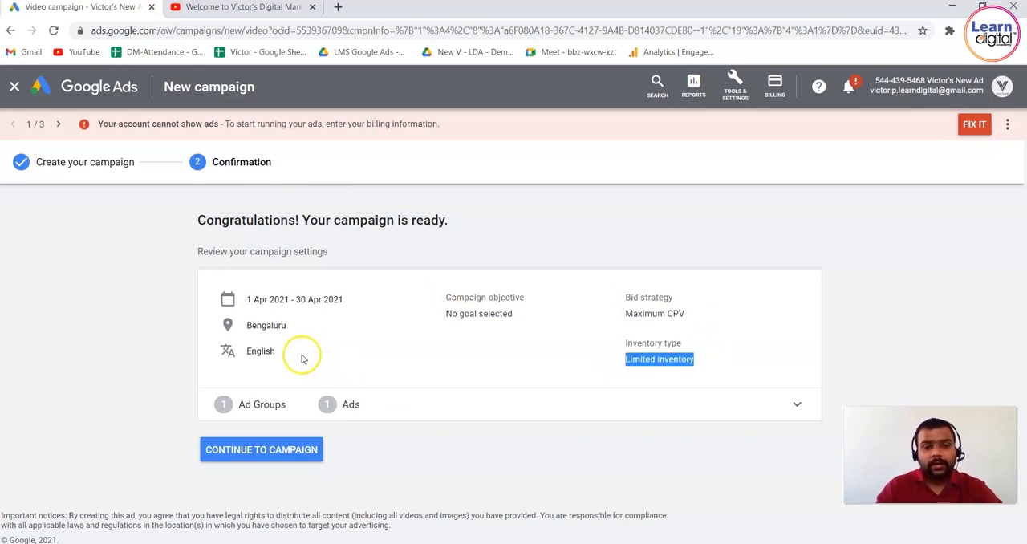
left_click(788, 409)
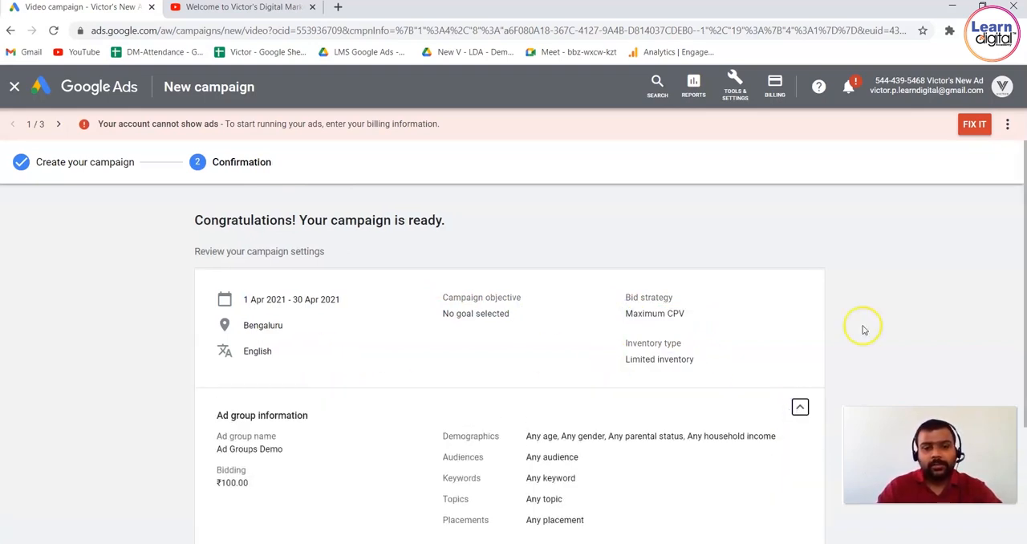
scroll(910, 298, "down", 2)
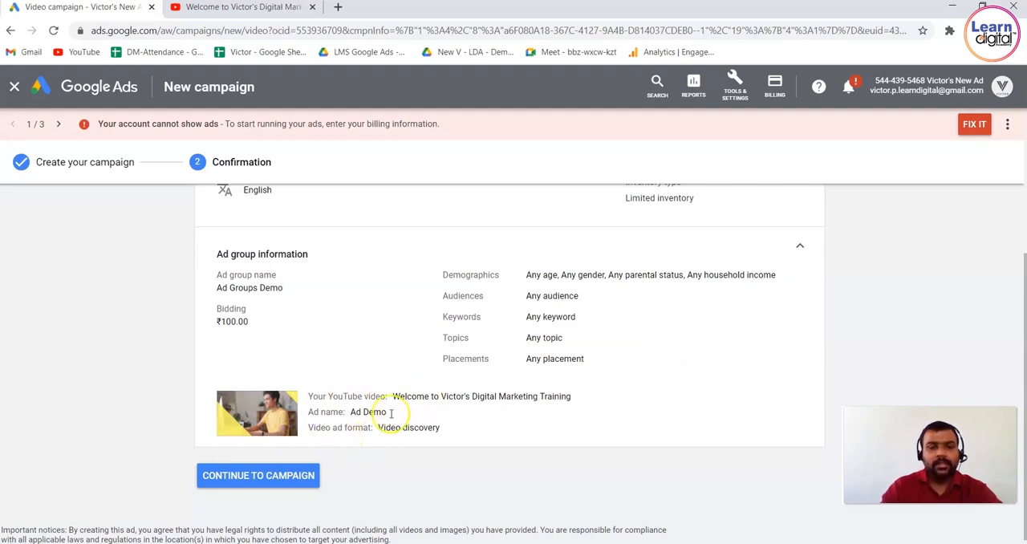
left_click(304, 479)
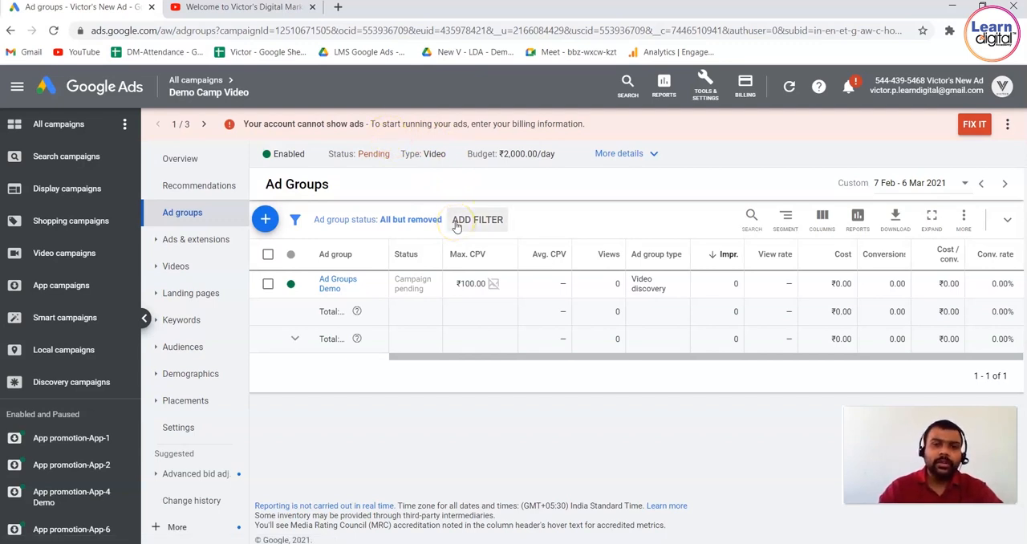
Inspect the new campaign's status options, type and budget in its summary line without changing them.
left_click(310, 156)
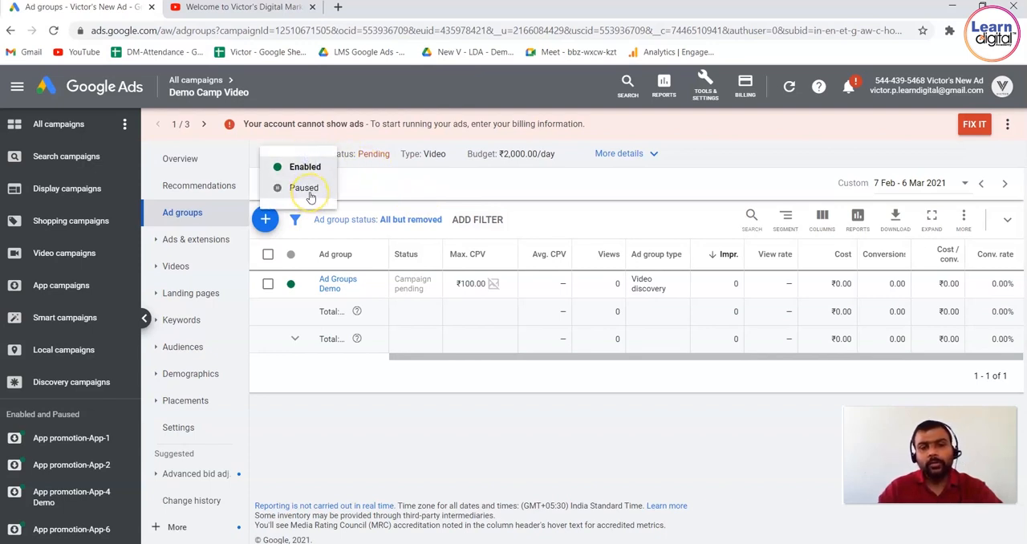
left_click(393, 169)
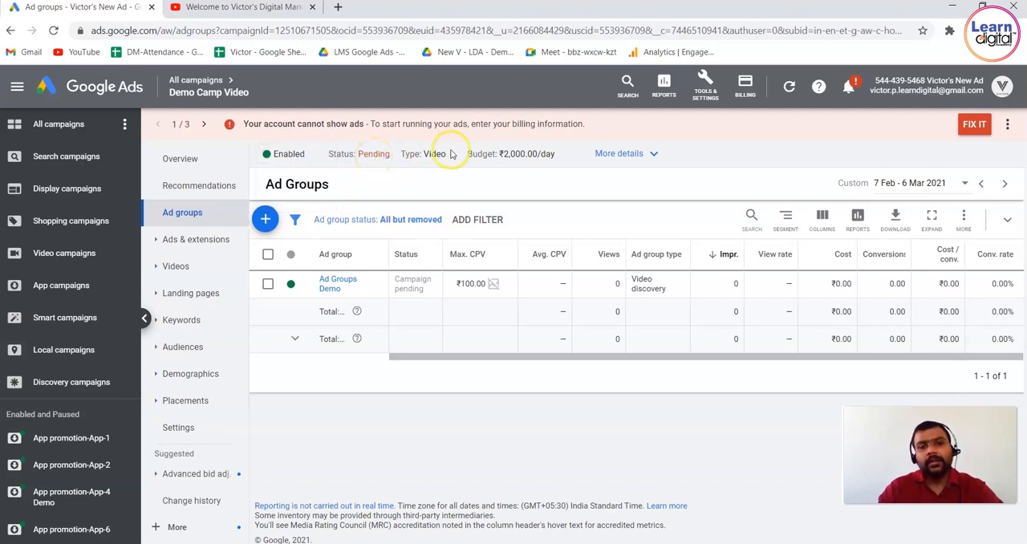
left_click_drag(451, 151, 424, 153)
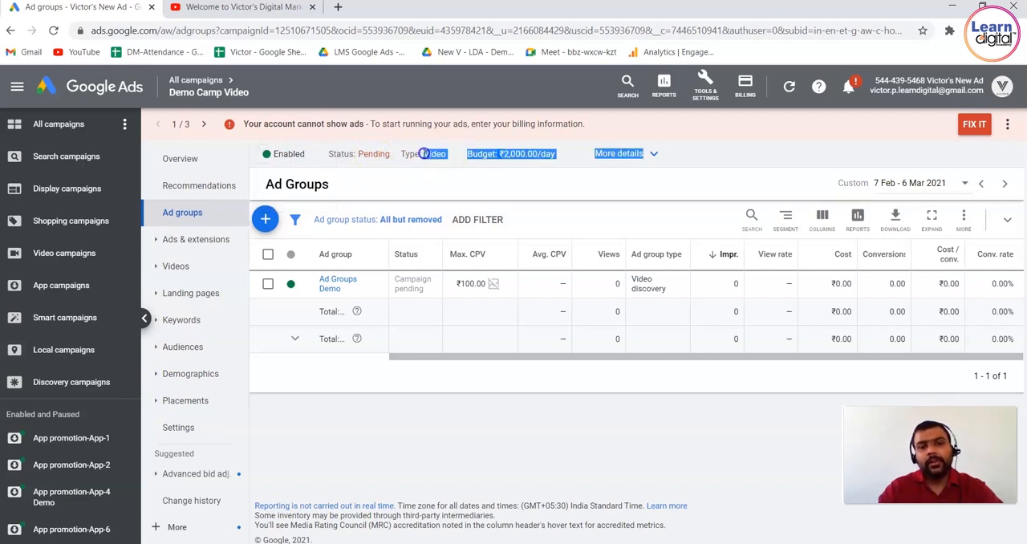
left_click(475, 169)
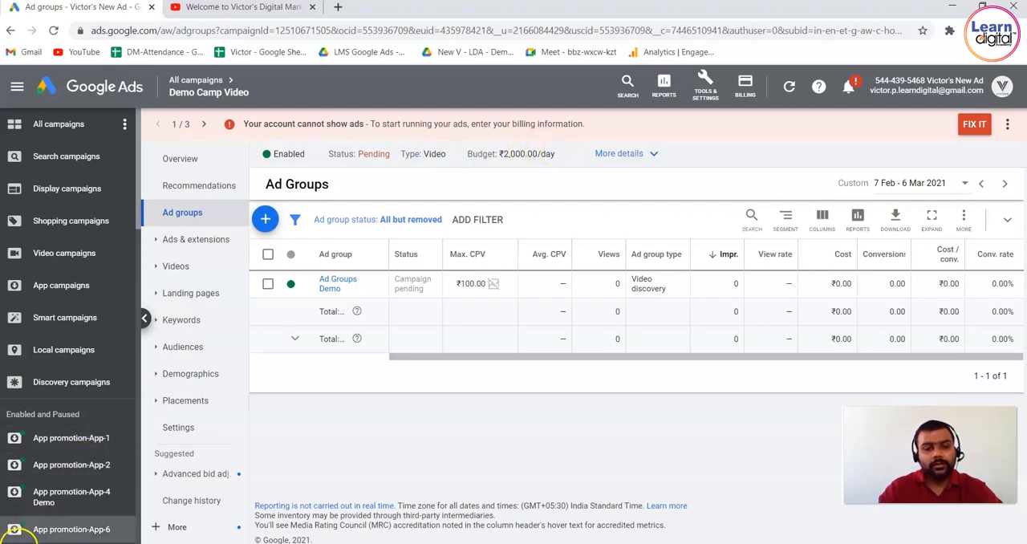
View the additional details of the Demo Camp Video campaign and open its full settings page.
left_click(646, 152)
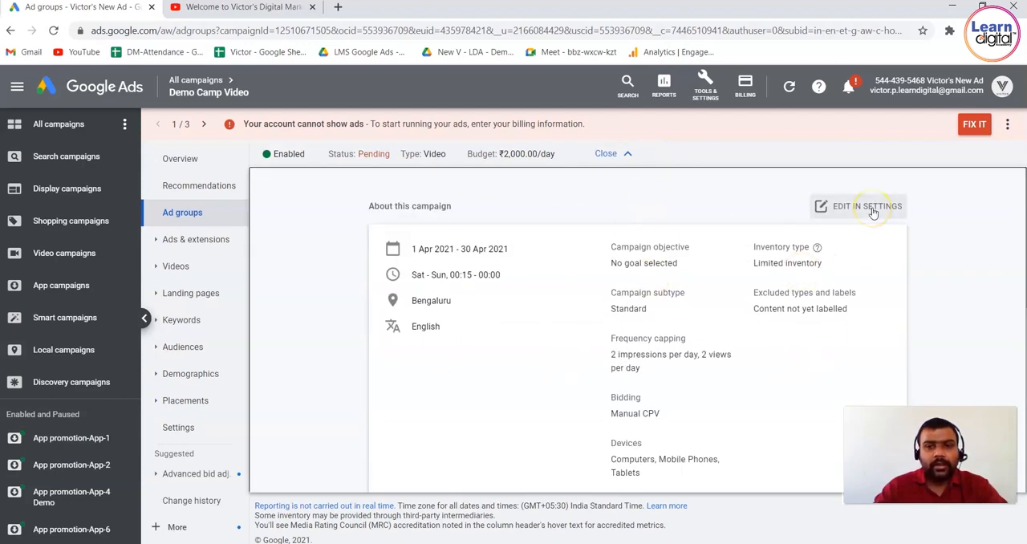
left_click(873, 147)
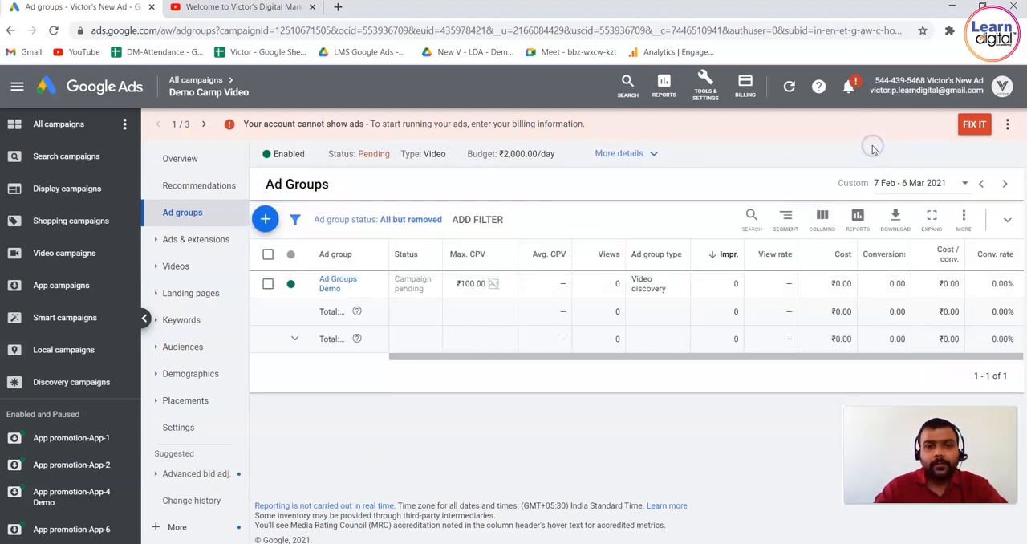
left_click(645, 159)
left_click(826, 210)
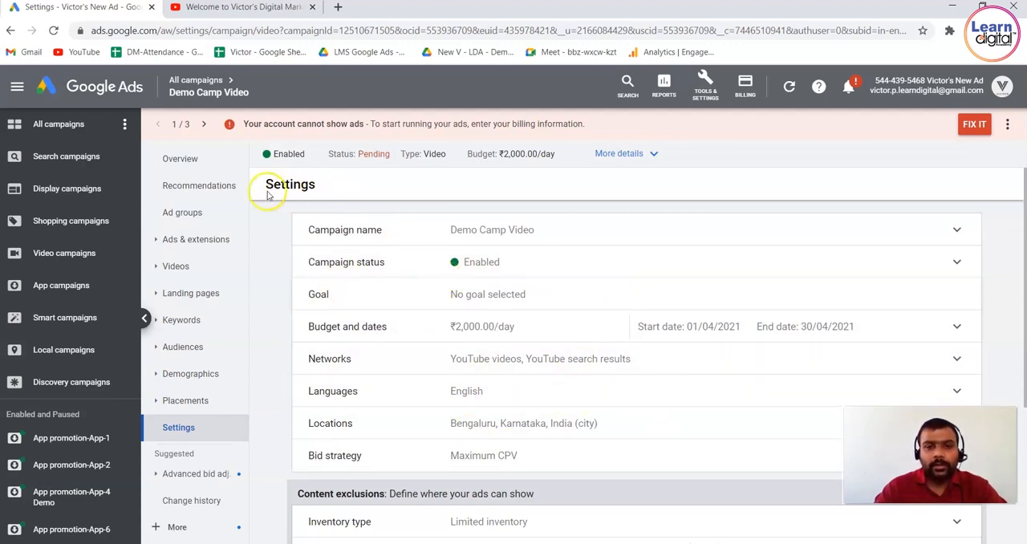
Open the "Ad Groups Demo" ad group to view its ad, and return to the overview of all campaigns.
left_click(11, 30)
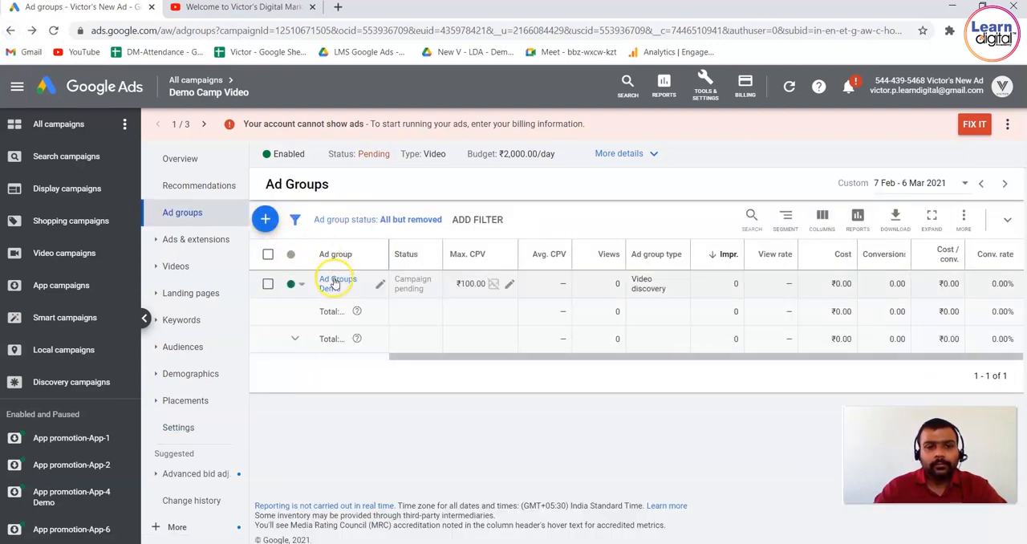
left_click(335, 283)
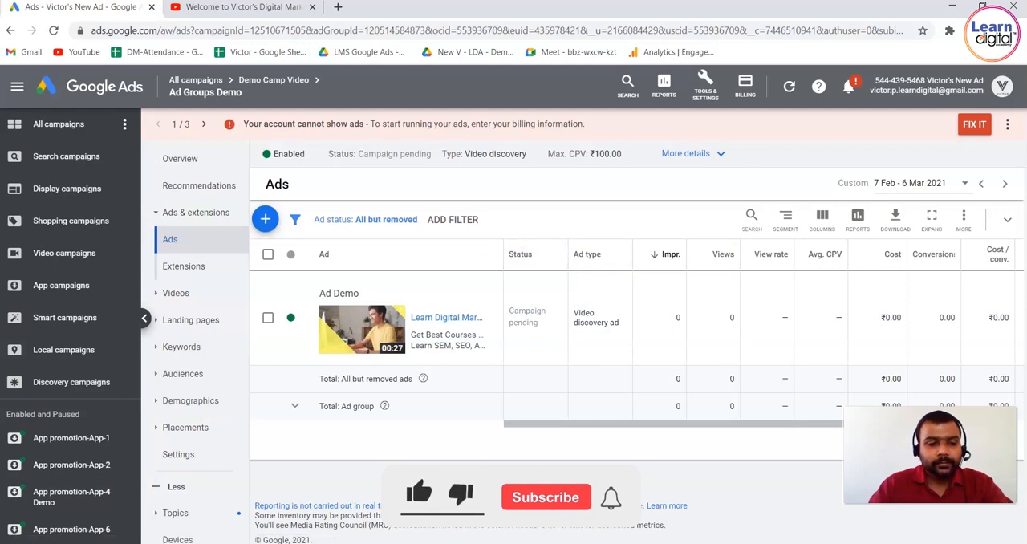
left_click(109, 84)
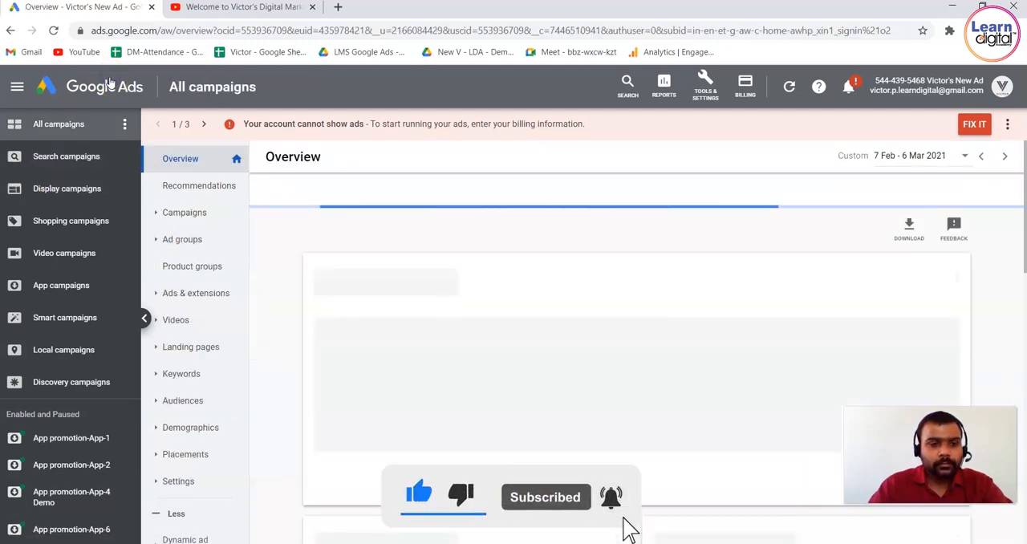